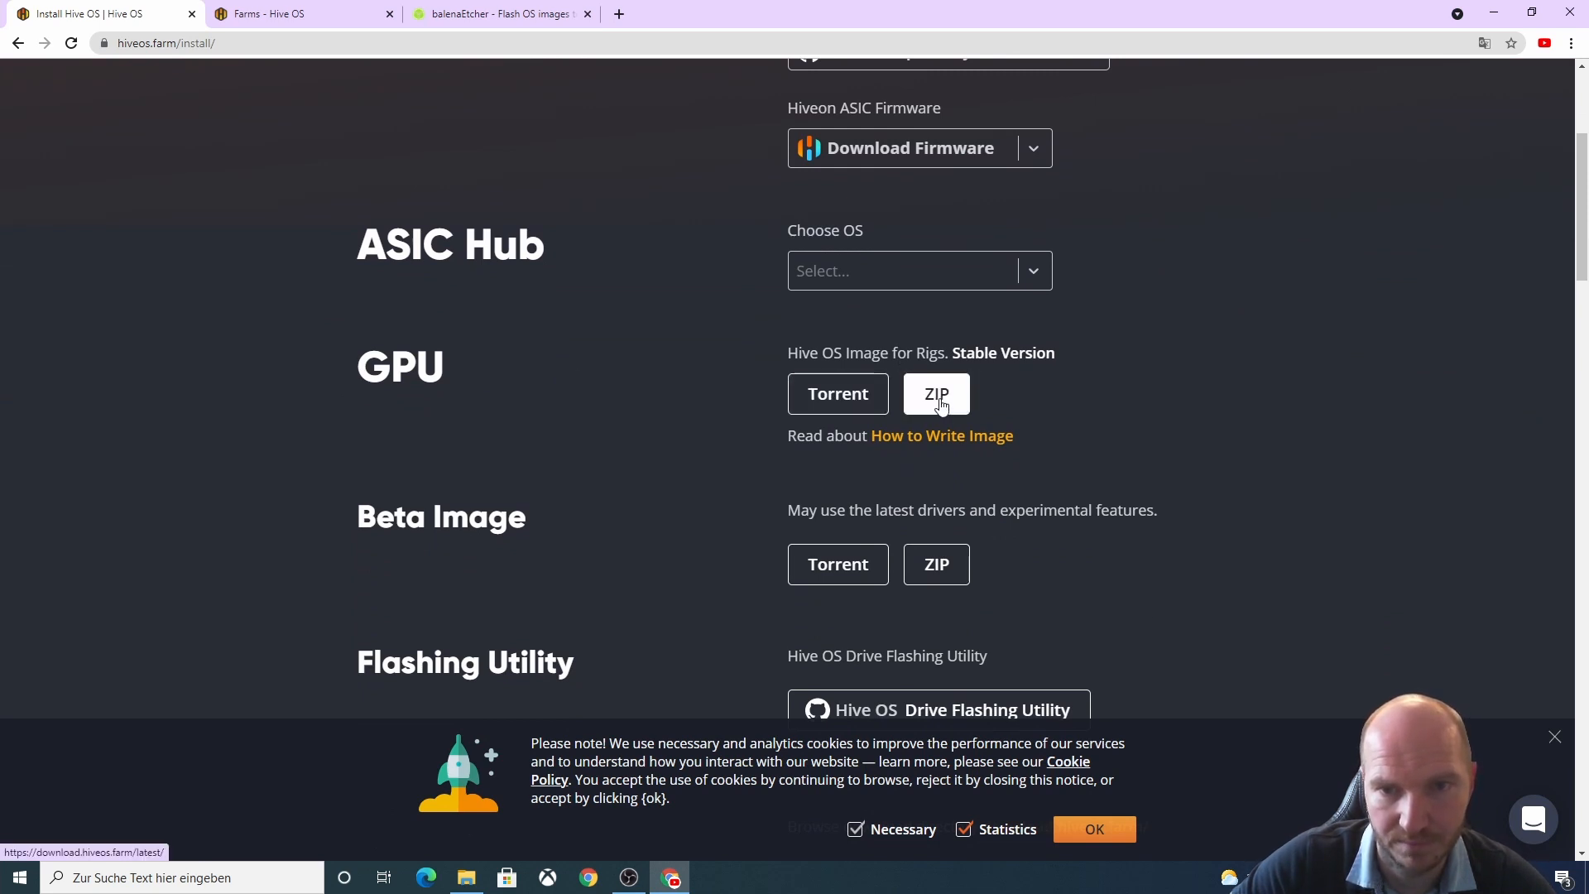
# - Download the stable Hive OS GPU rig image as ZIP and the balenaEtcher installer for Windows (x86|x64)
pyautogui.click(940, 403)
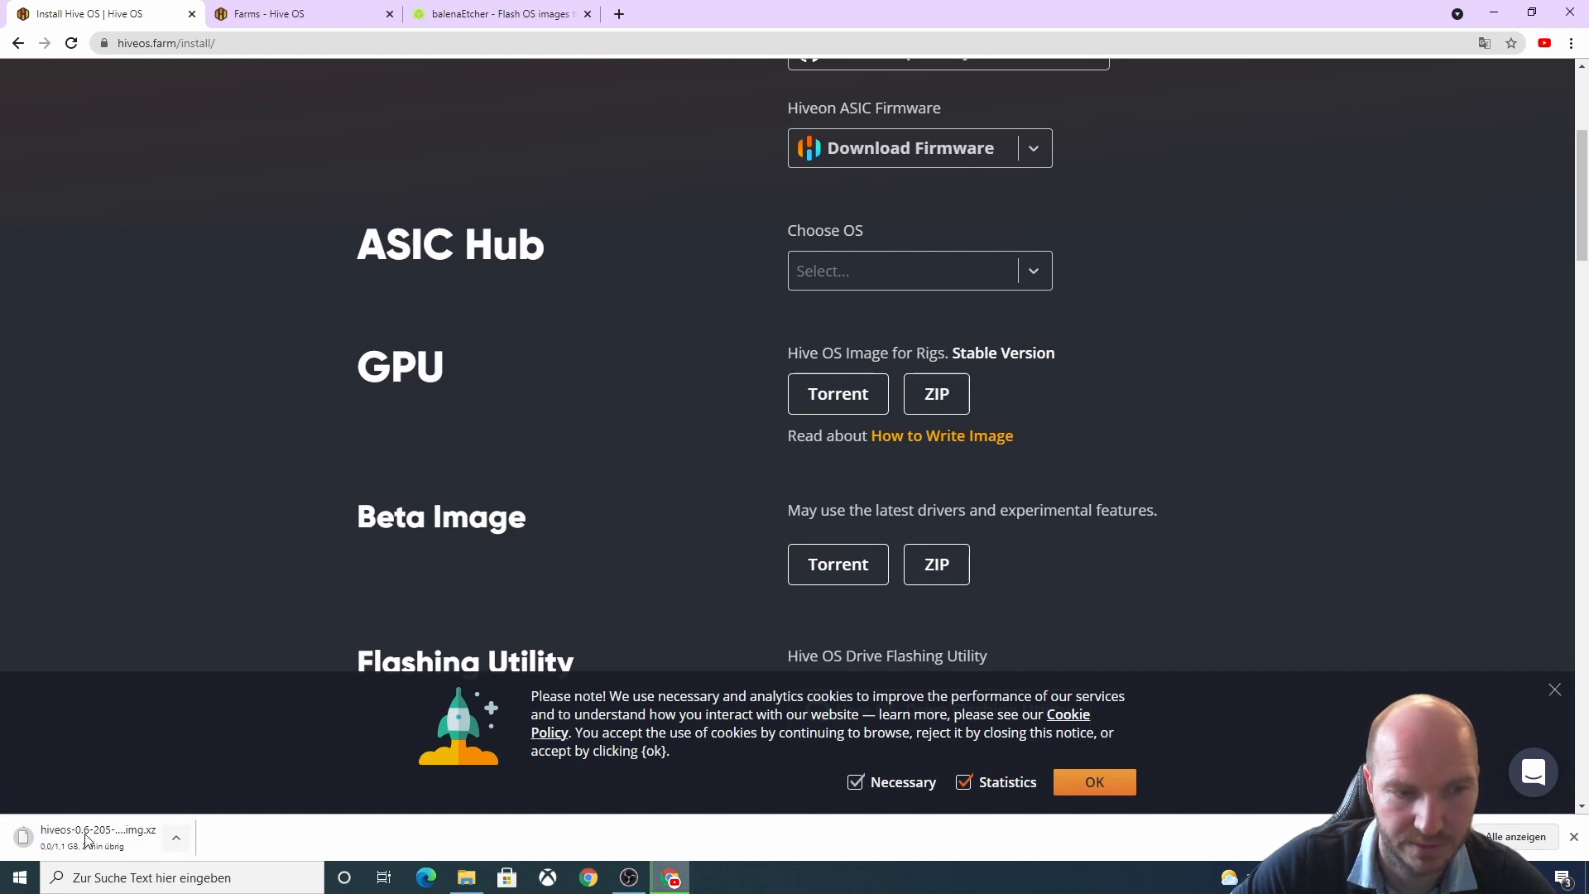
pyautogui.click(281, 8)
pyautogui.click(458, 13)
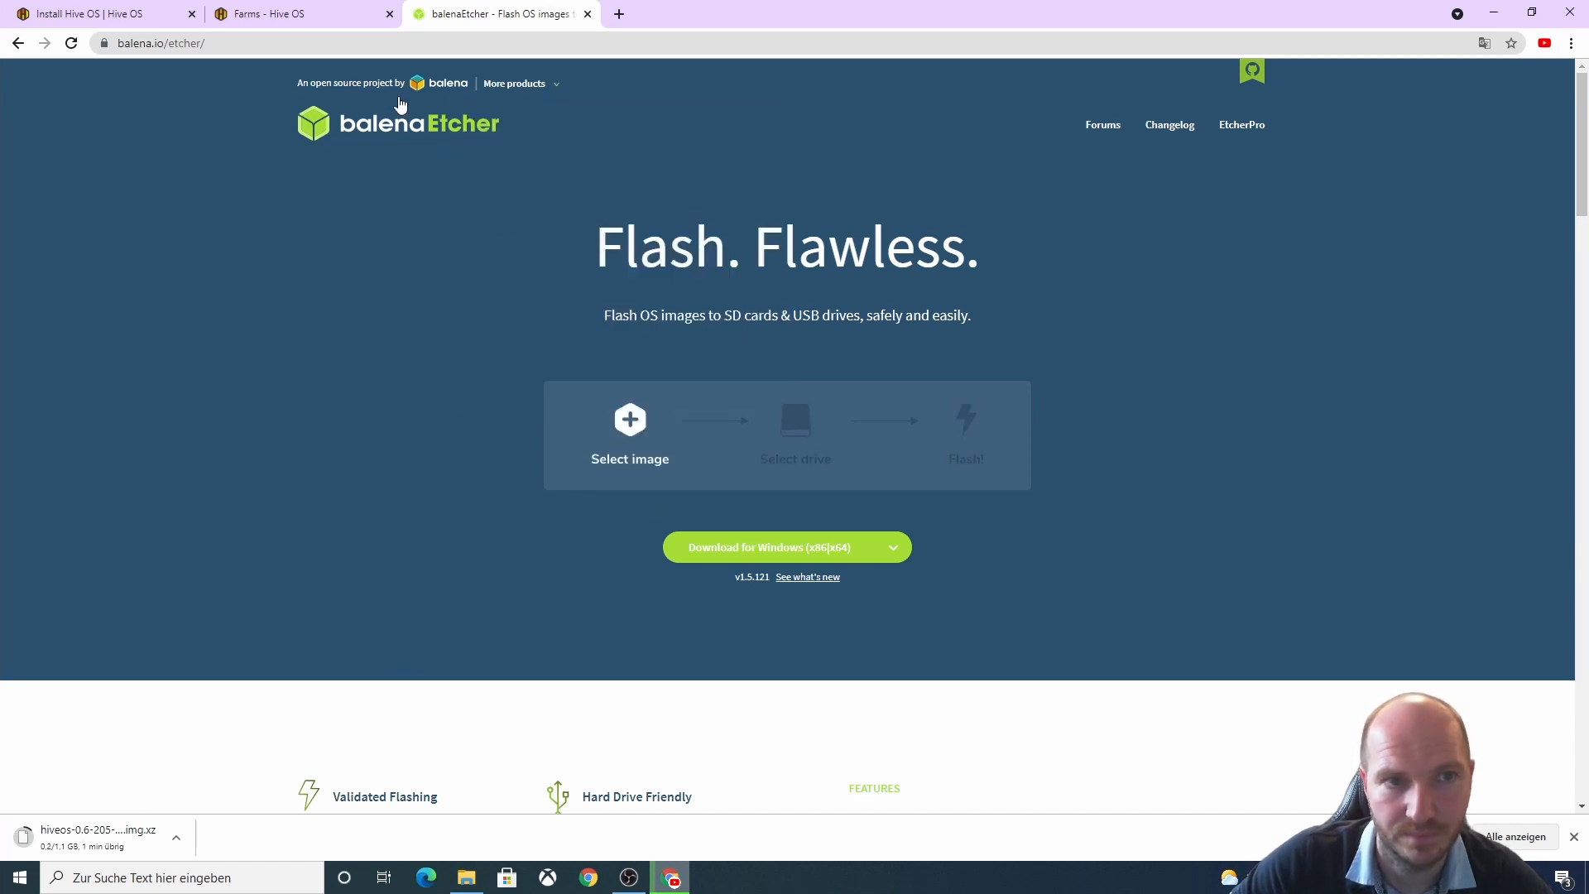
pyautogui.click(213, 42)
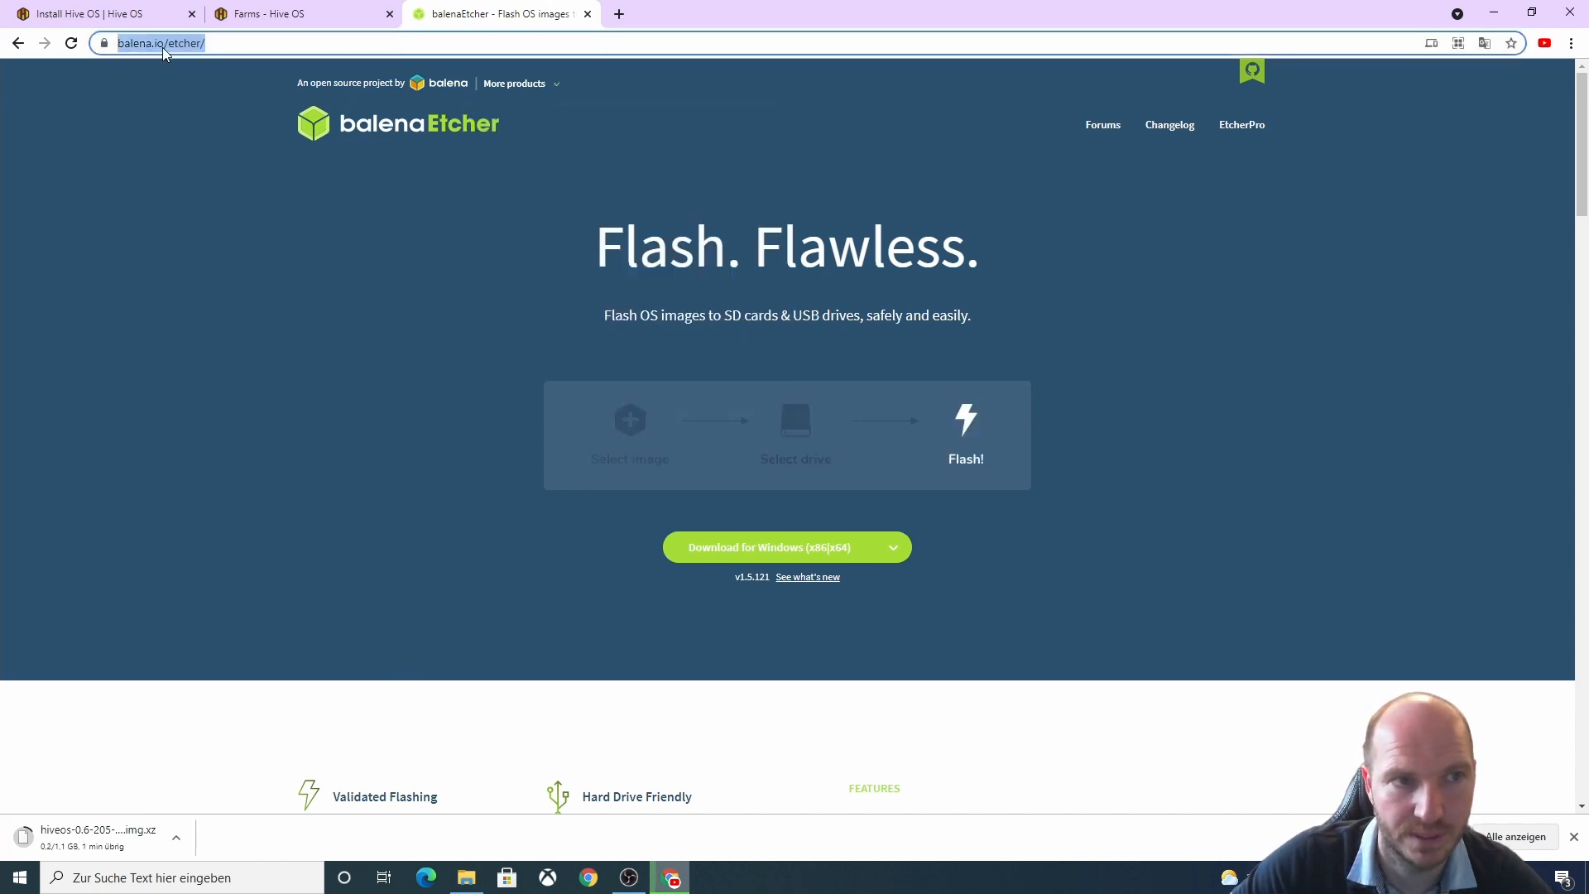
pyautogui.click(544, 634)
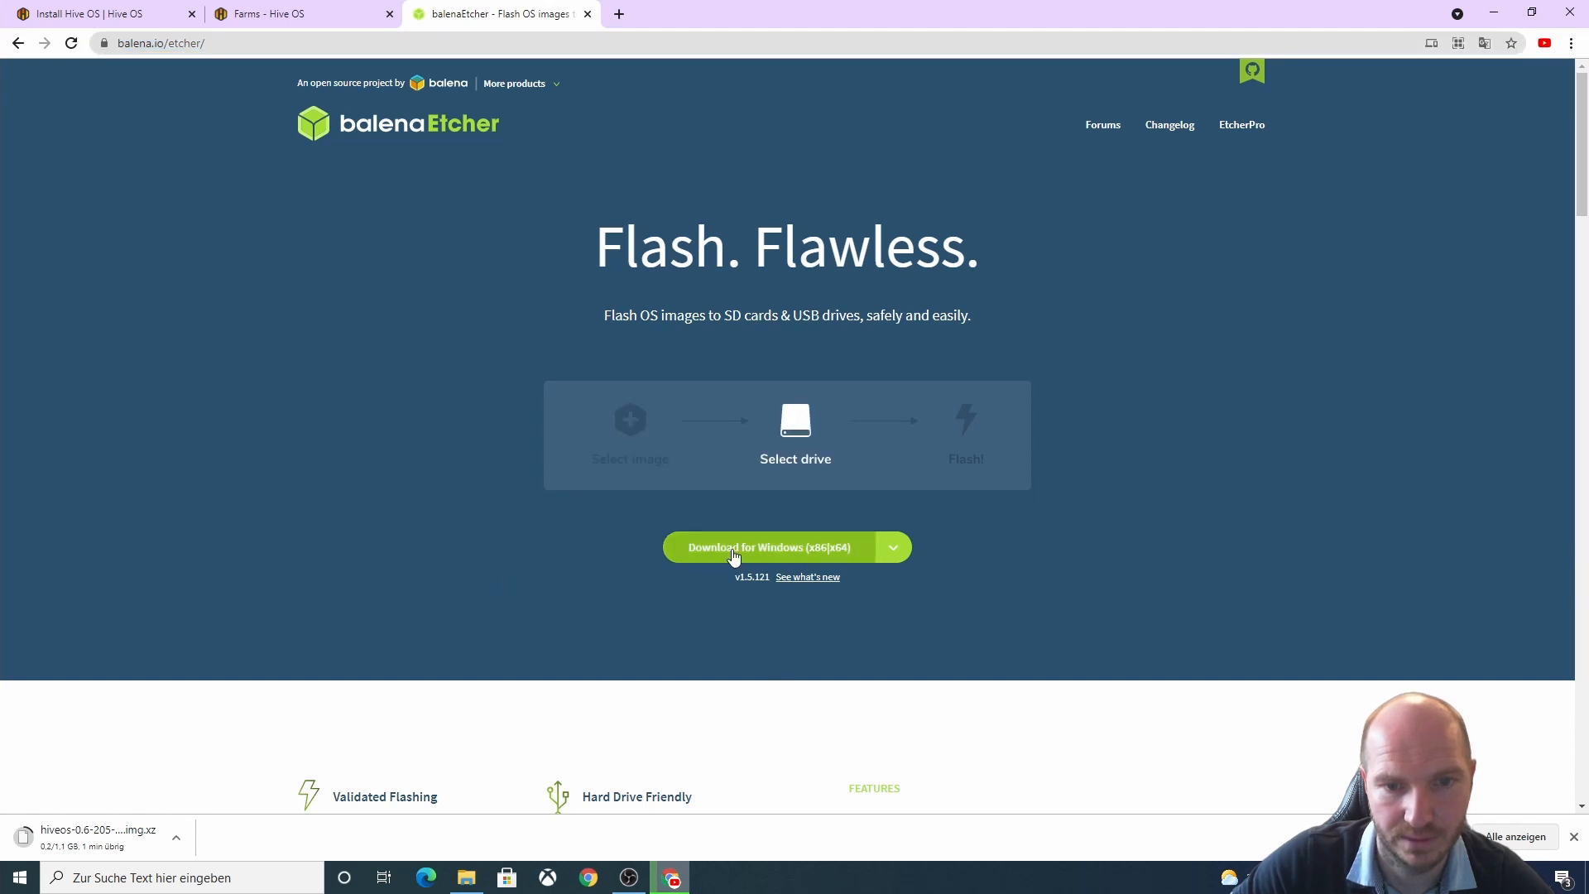
pyautogui.click(762, 549)
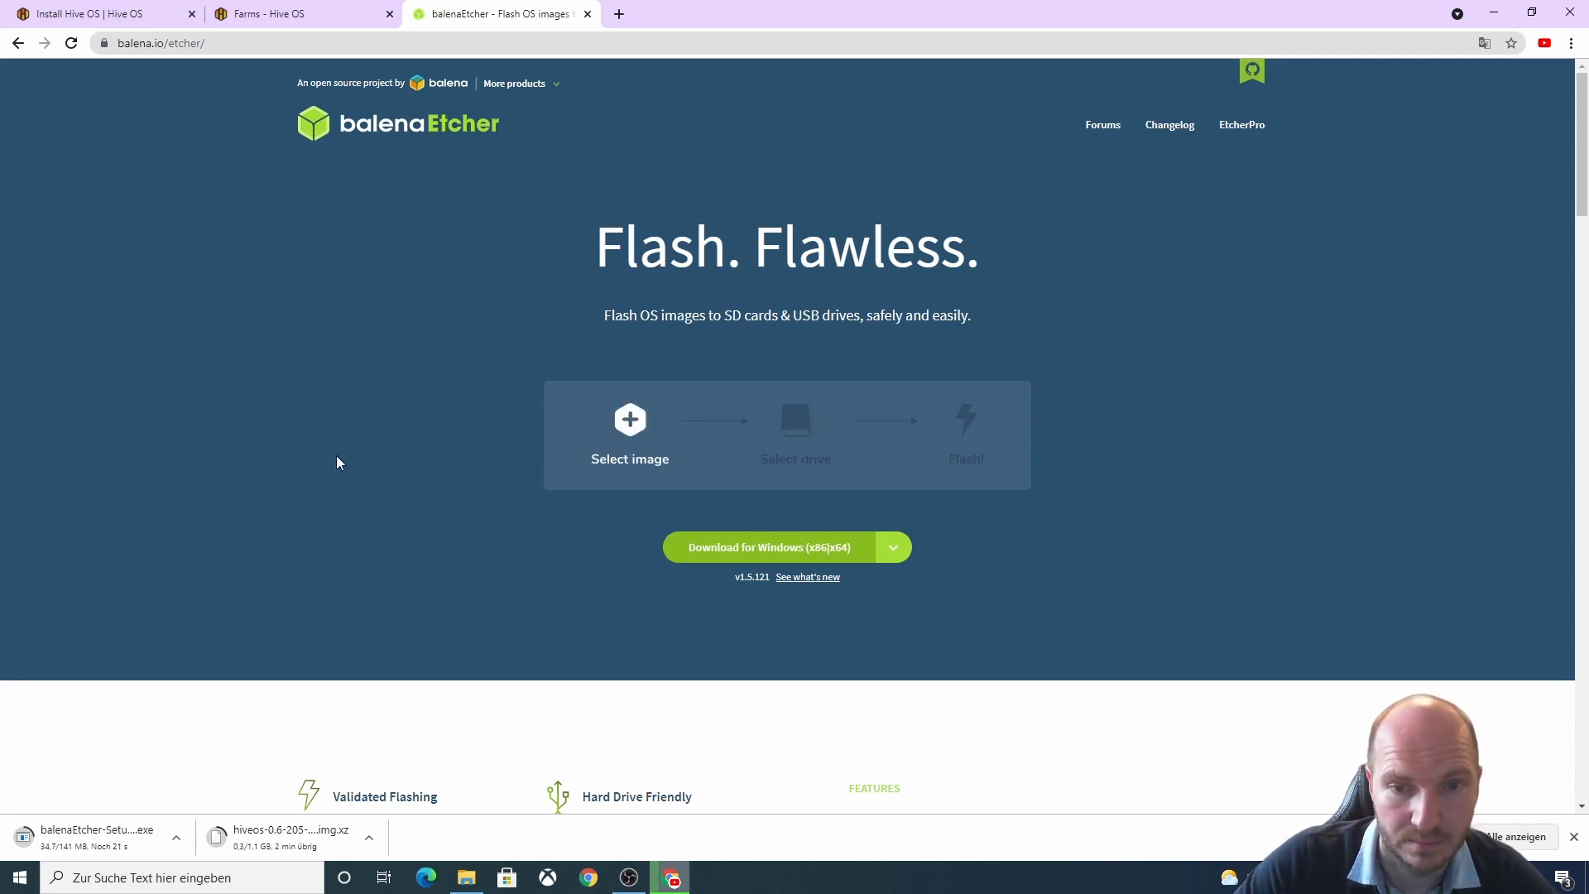
# - Open the existing farm in Hive OS and start a new GPU worker named "3070TI - Test Rig"
pyautogui.click(286, 12)
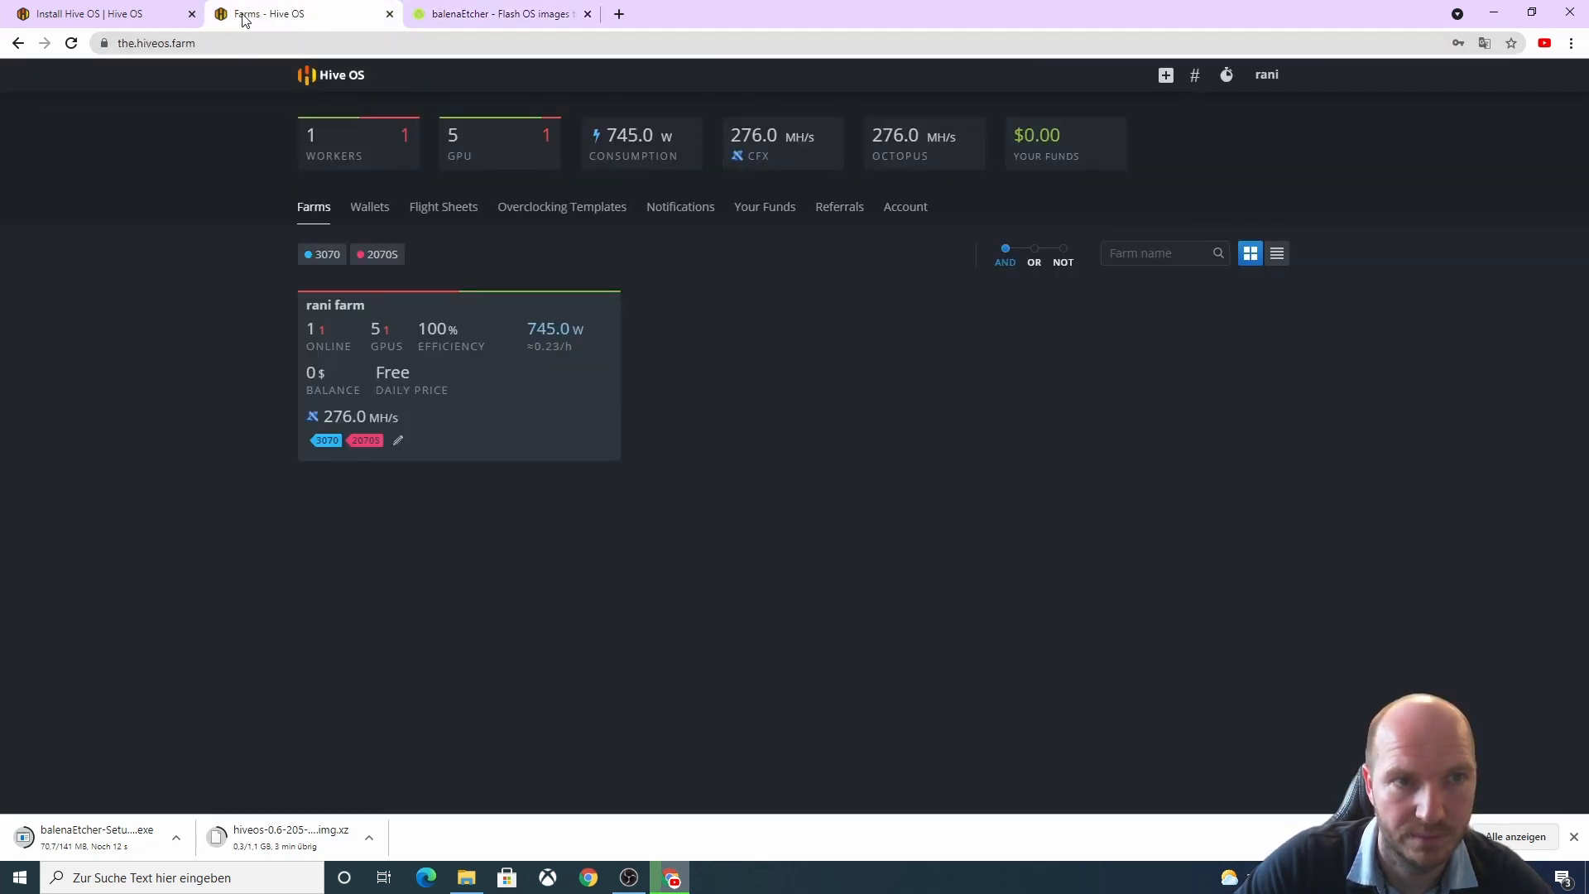
pyautogui.click(334, 315)
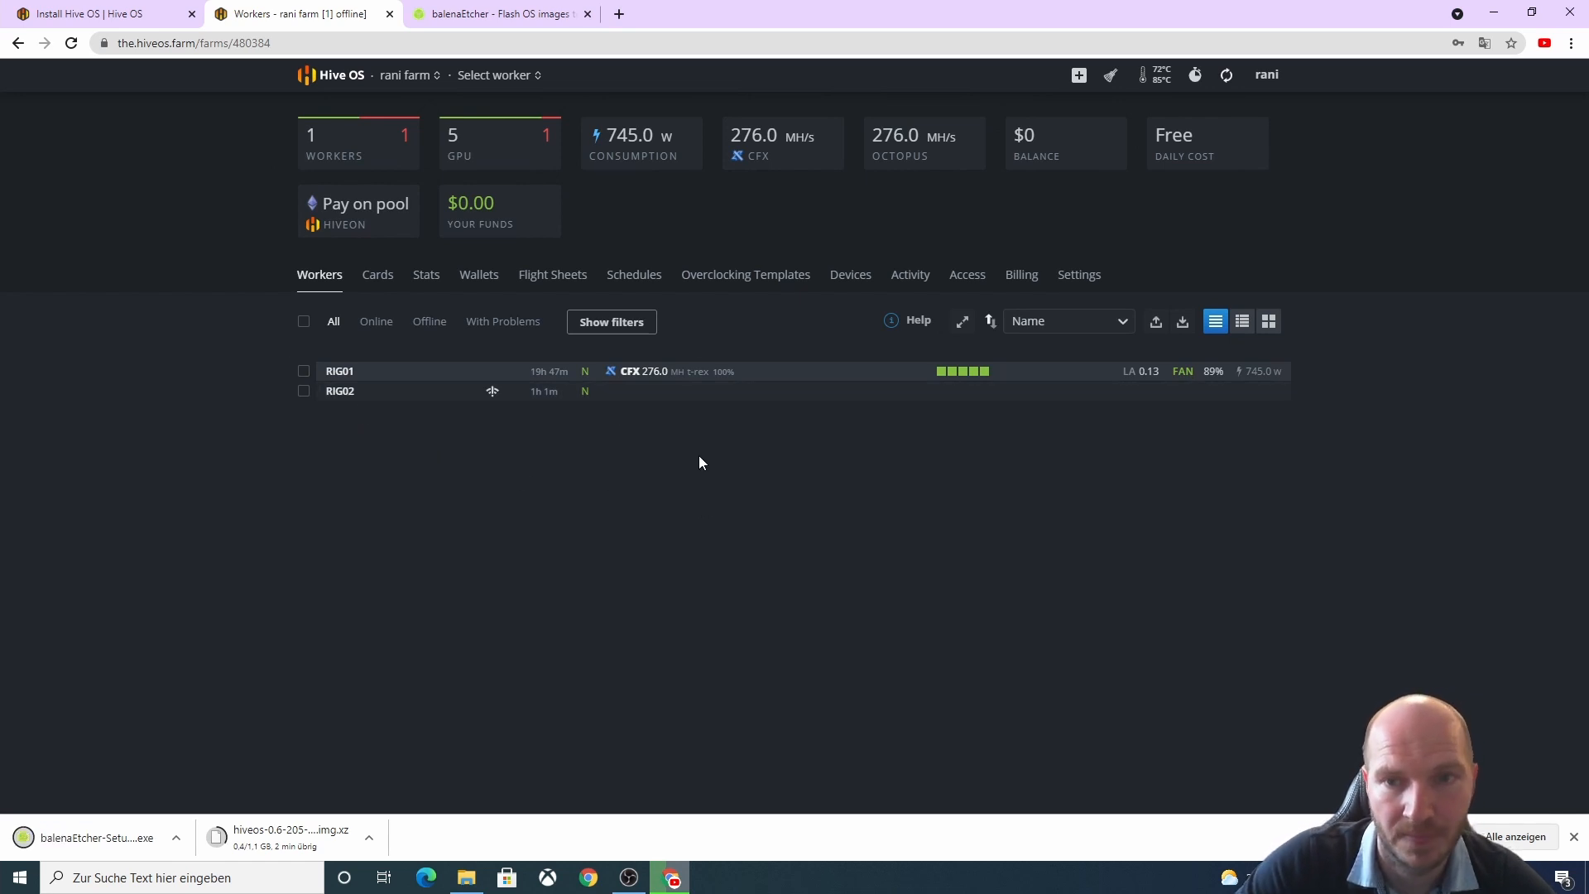
pyautogui.click(1080, 83)
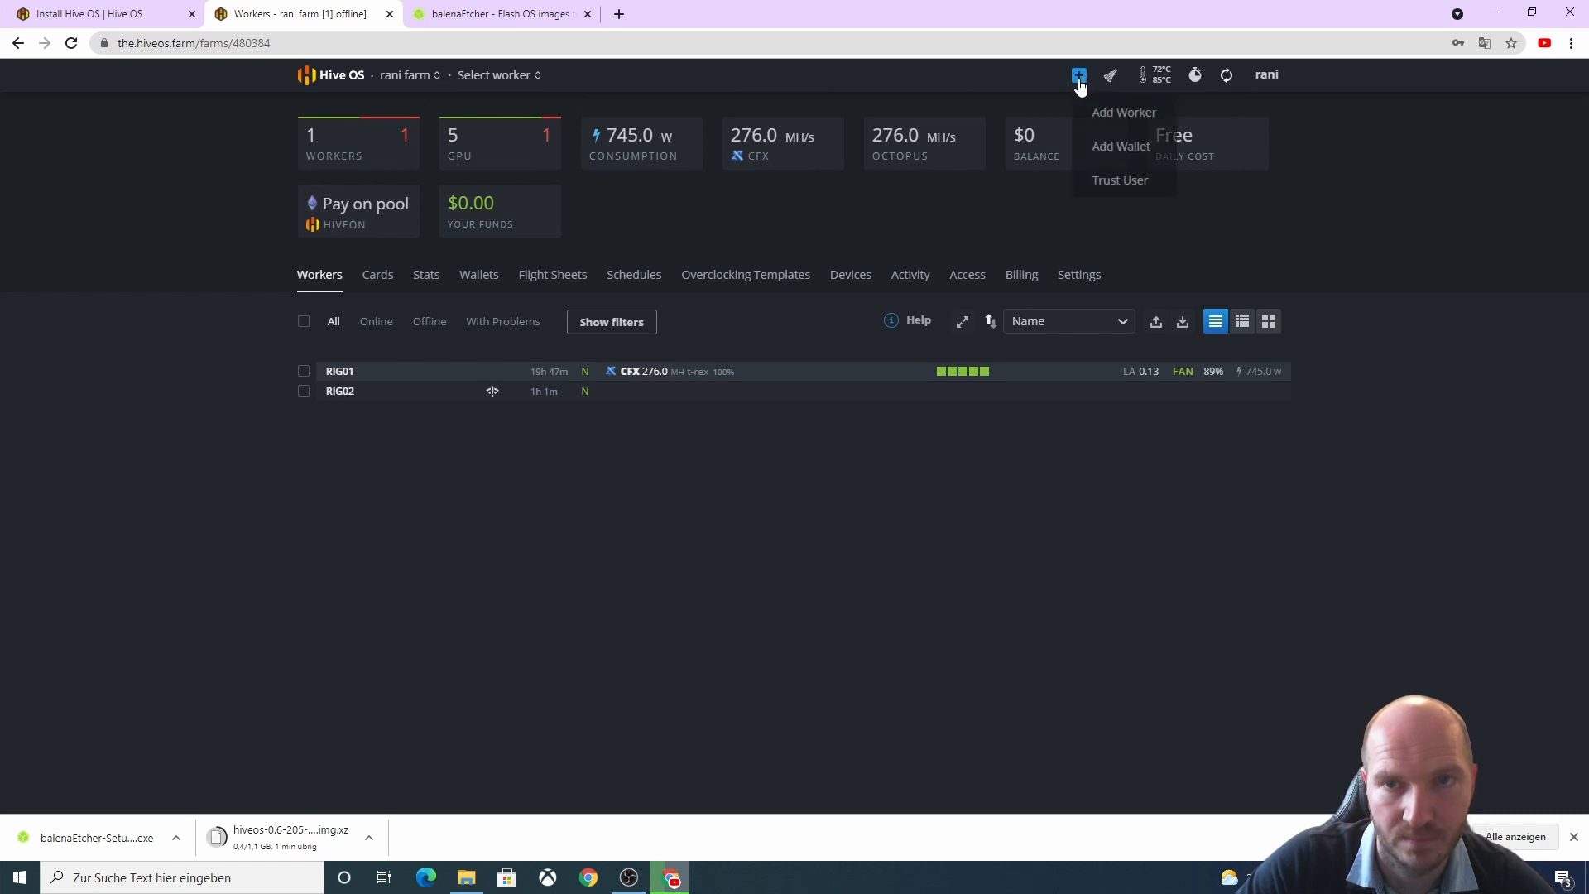
pyautogui.click(1124, 116)
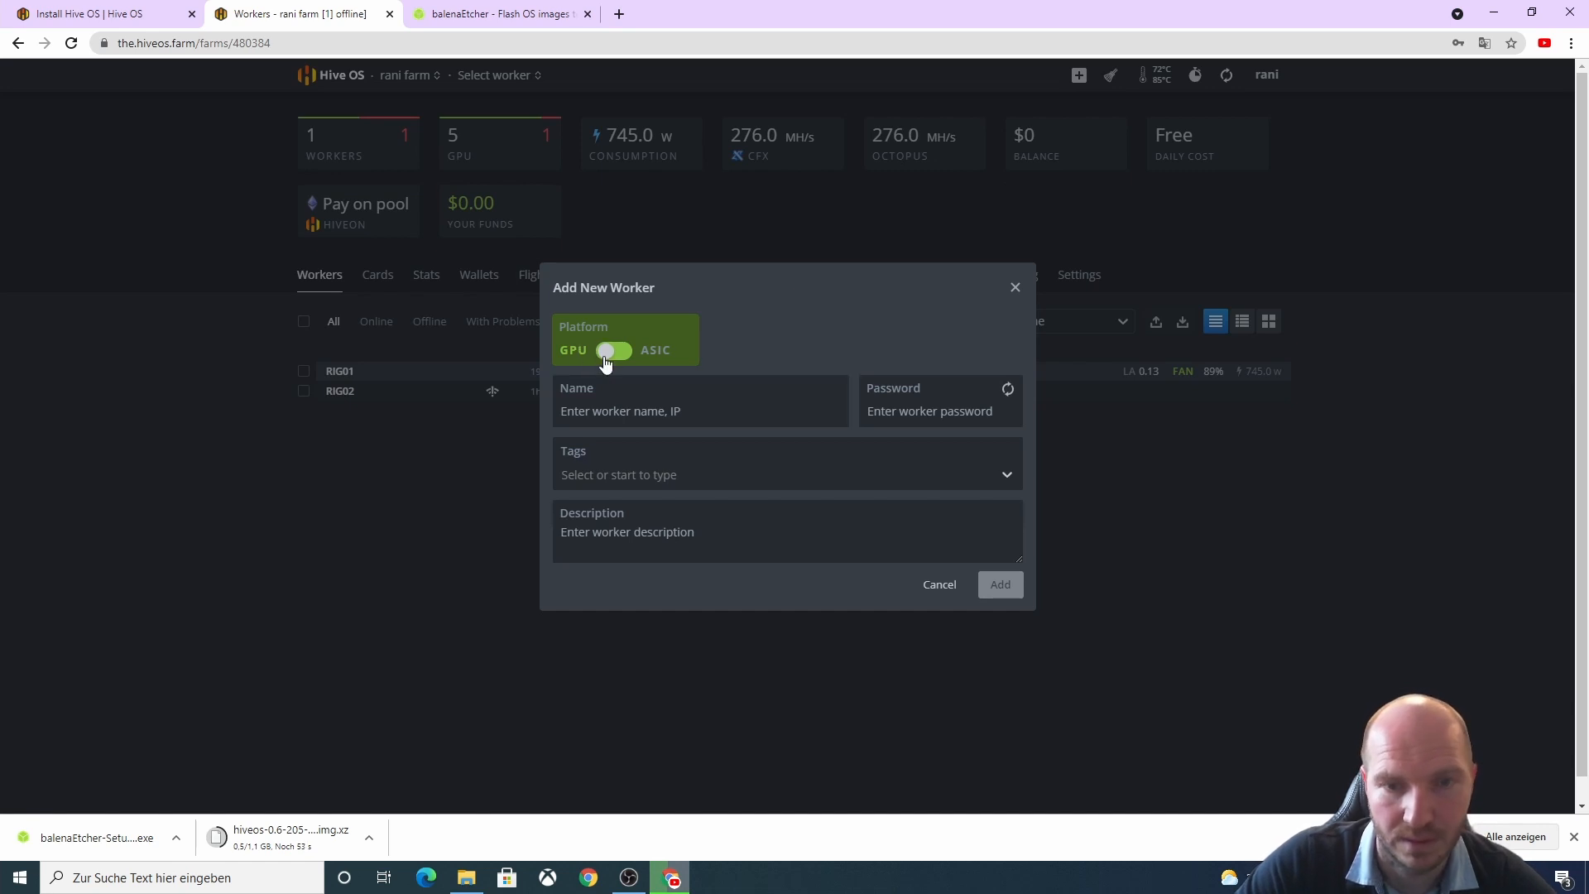
pyautogui.click(611, 413)
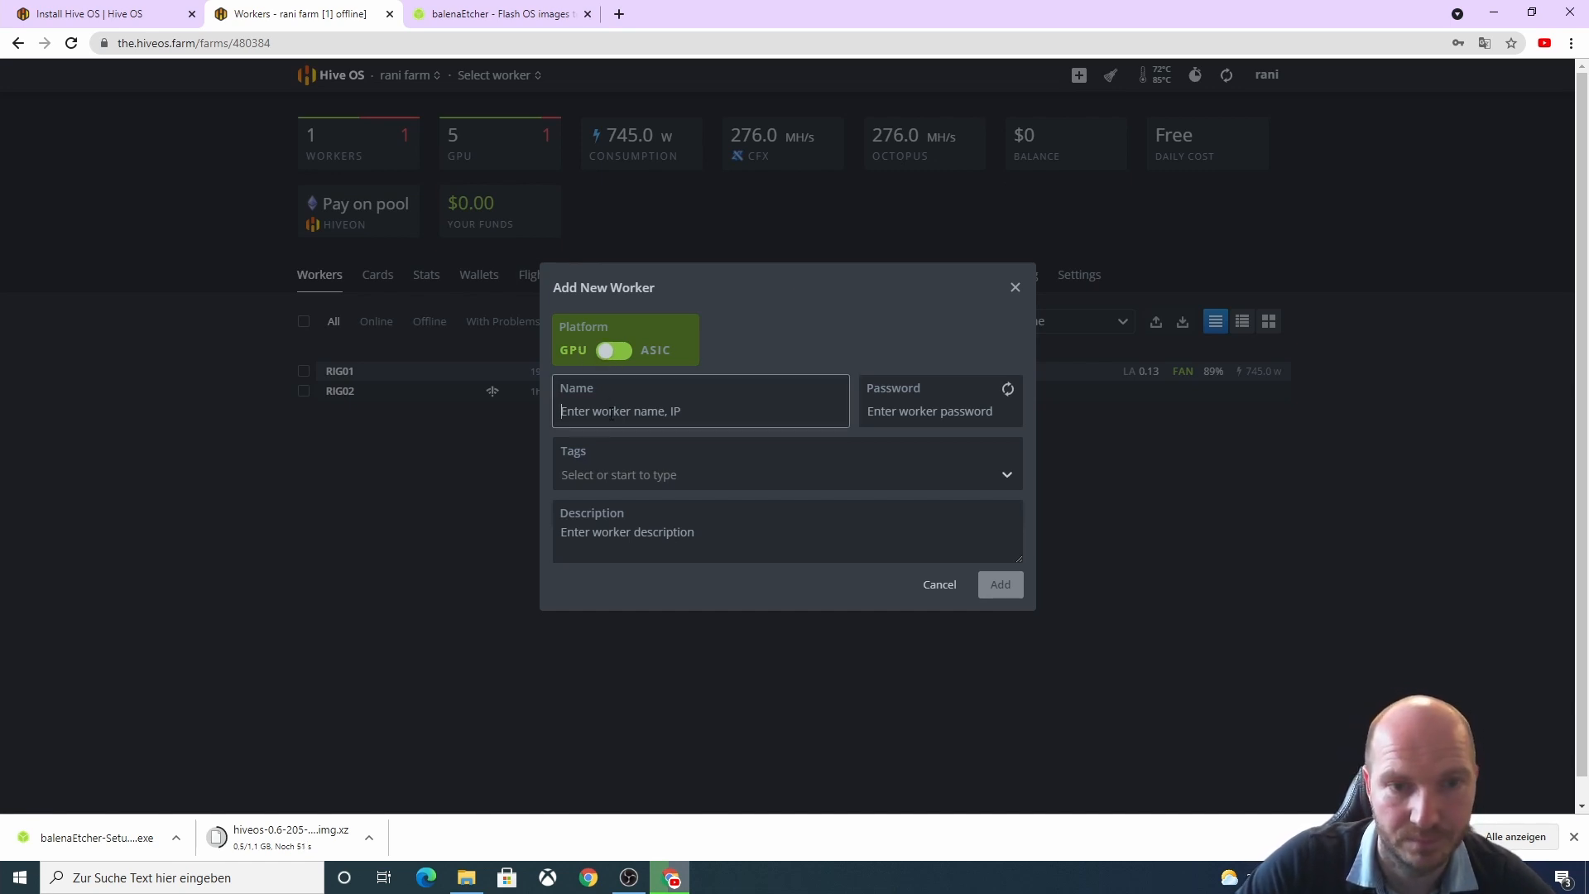
pyautogui.write('307')
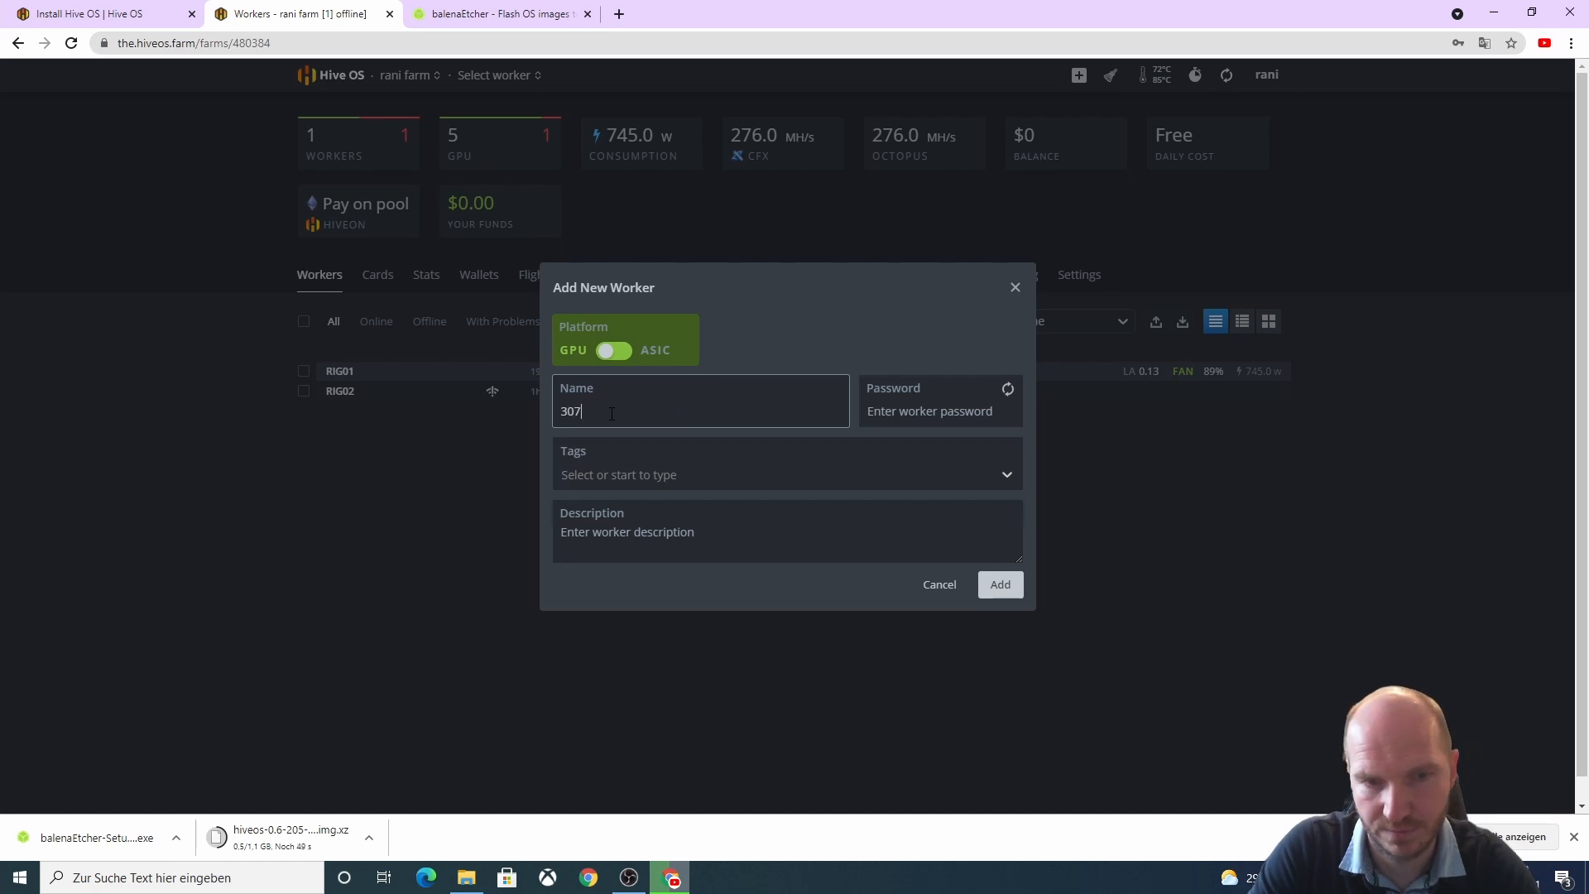
pyautogui.write('0TI -')
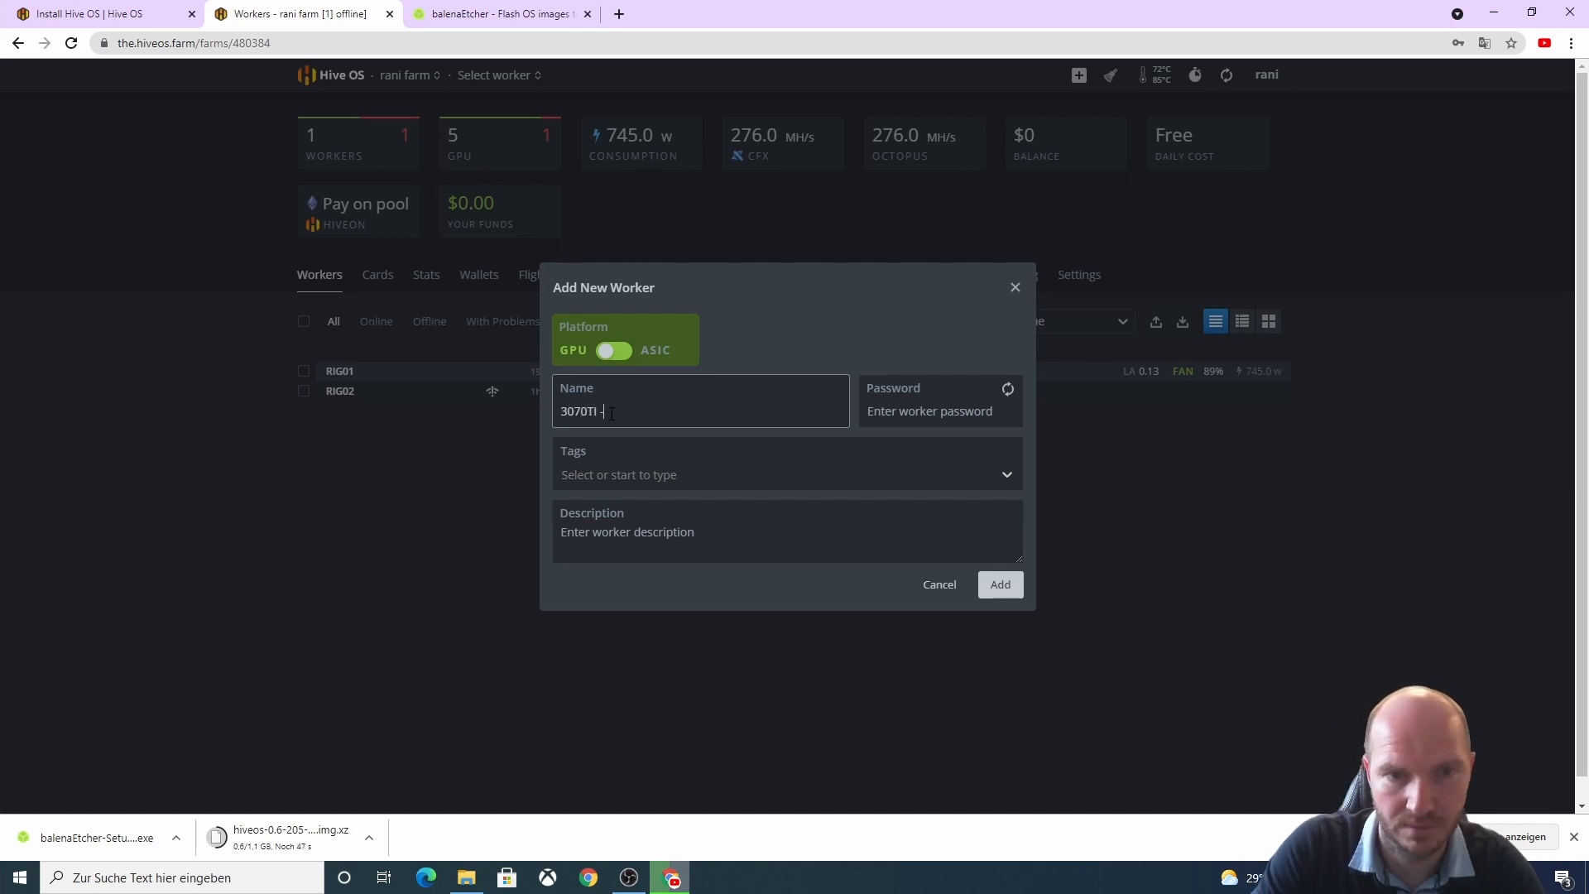
pyautogui.write(' Test Rig')
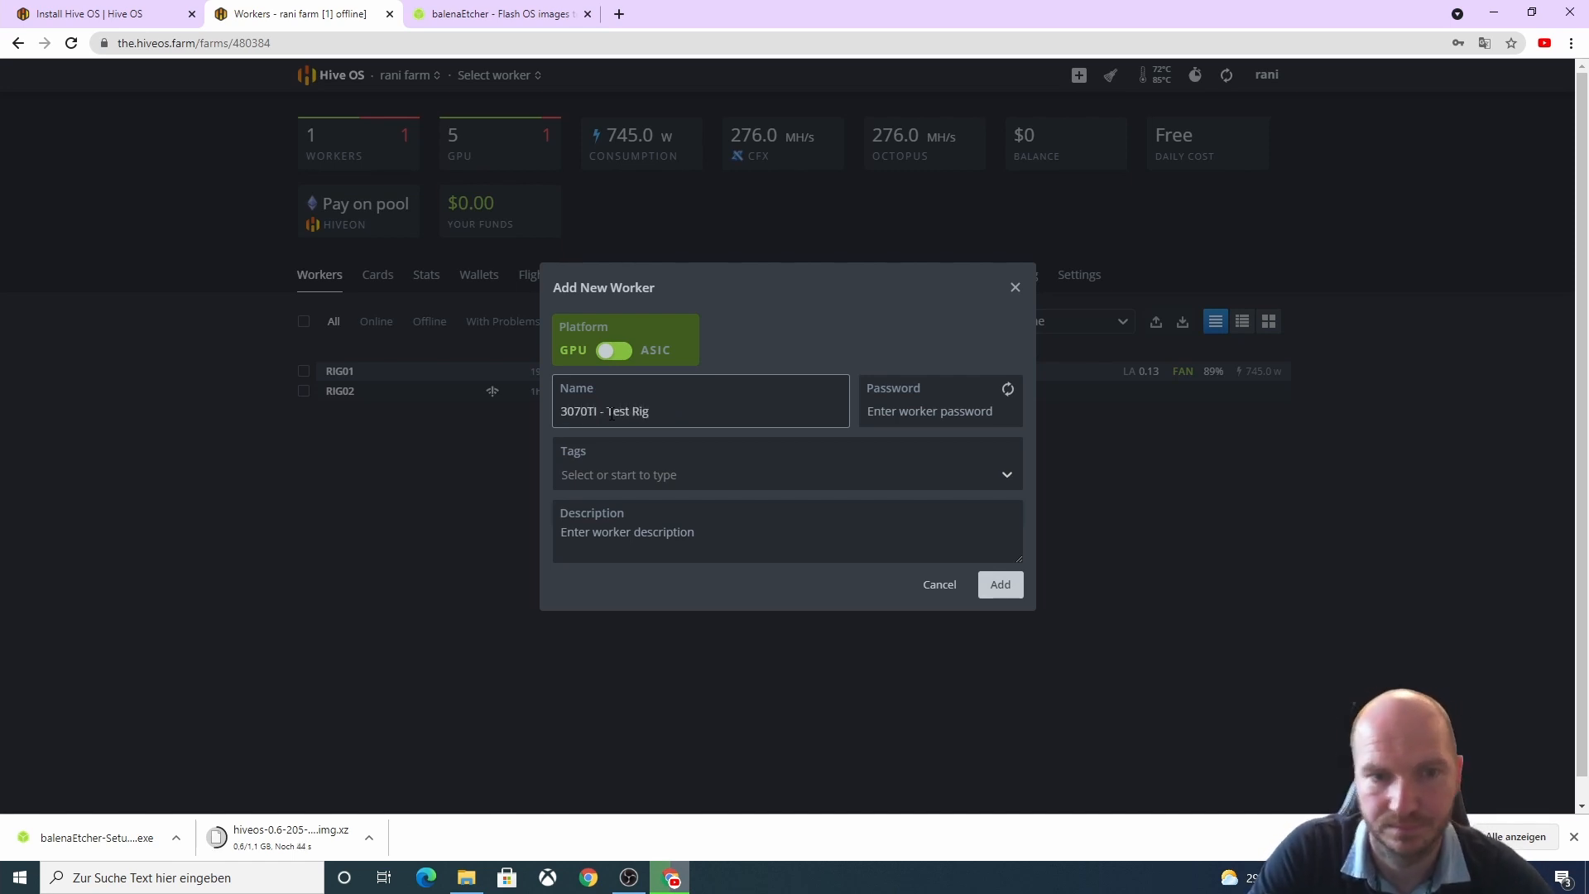
# - Enter 3070TI as the worker's tag with a yellow colour, leave the description empty, and add the worker
pyautogui.click(604, 478)
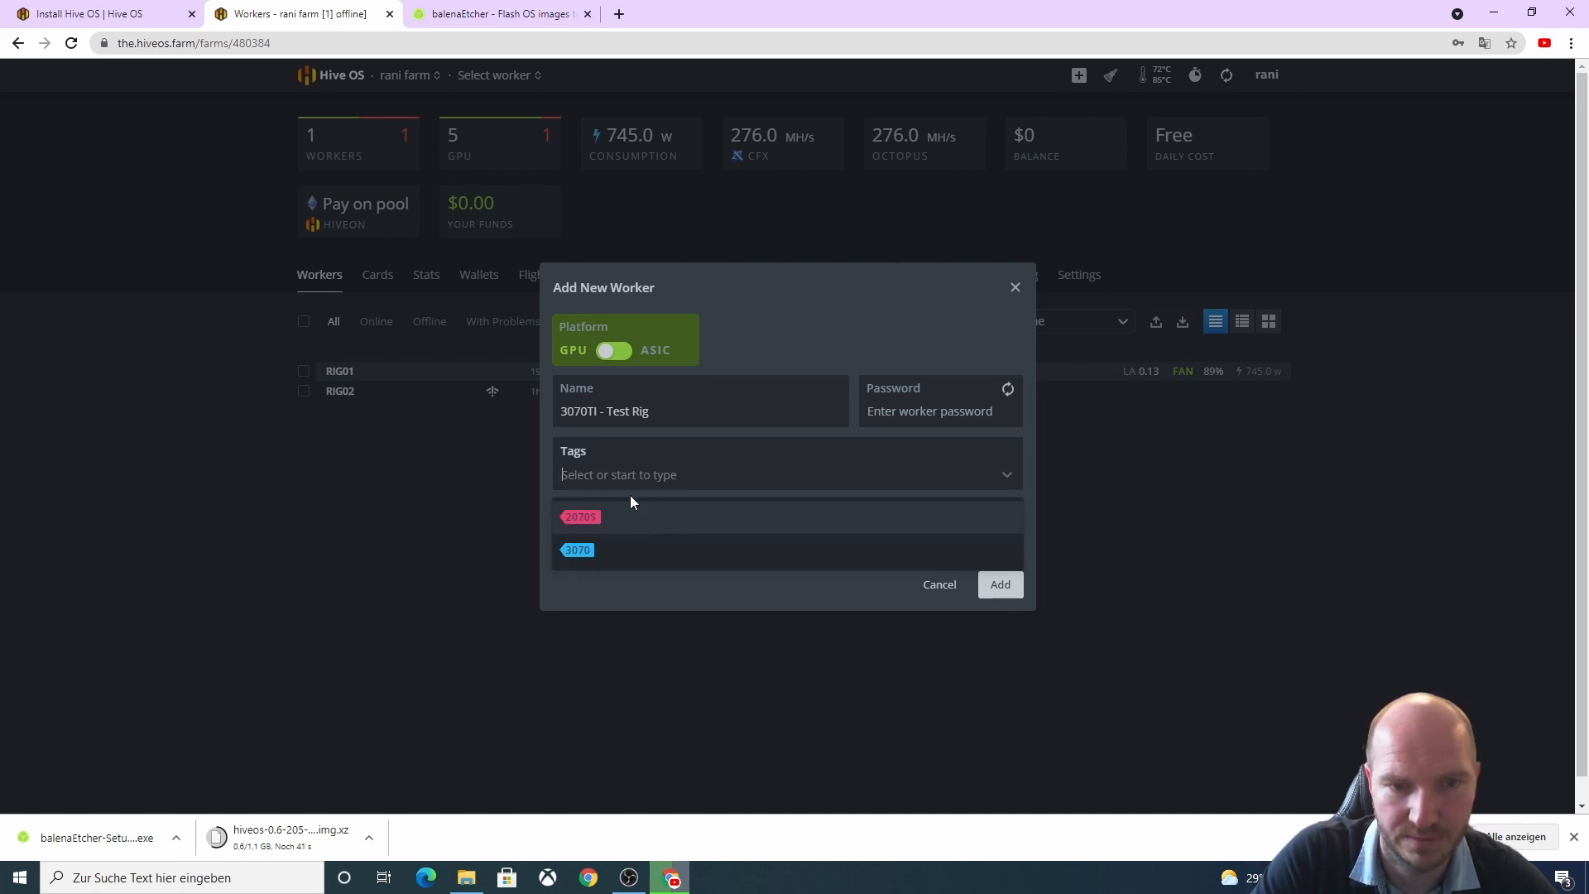
pyautogui.click(615, 476)
pyautogui.click(617, 474)
pyautogui.write('3')
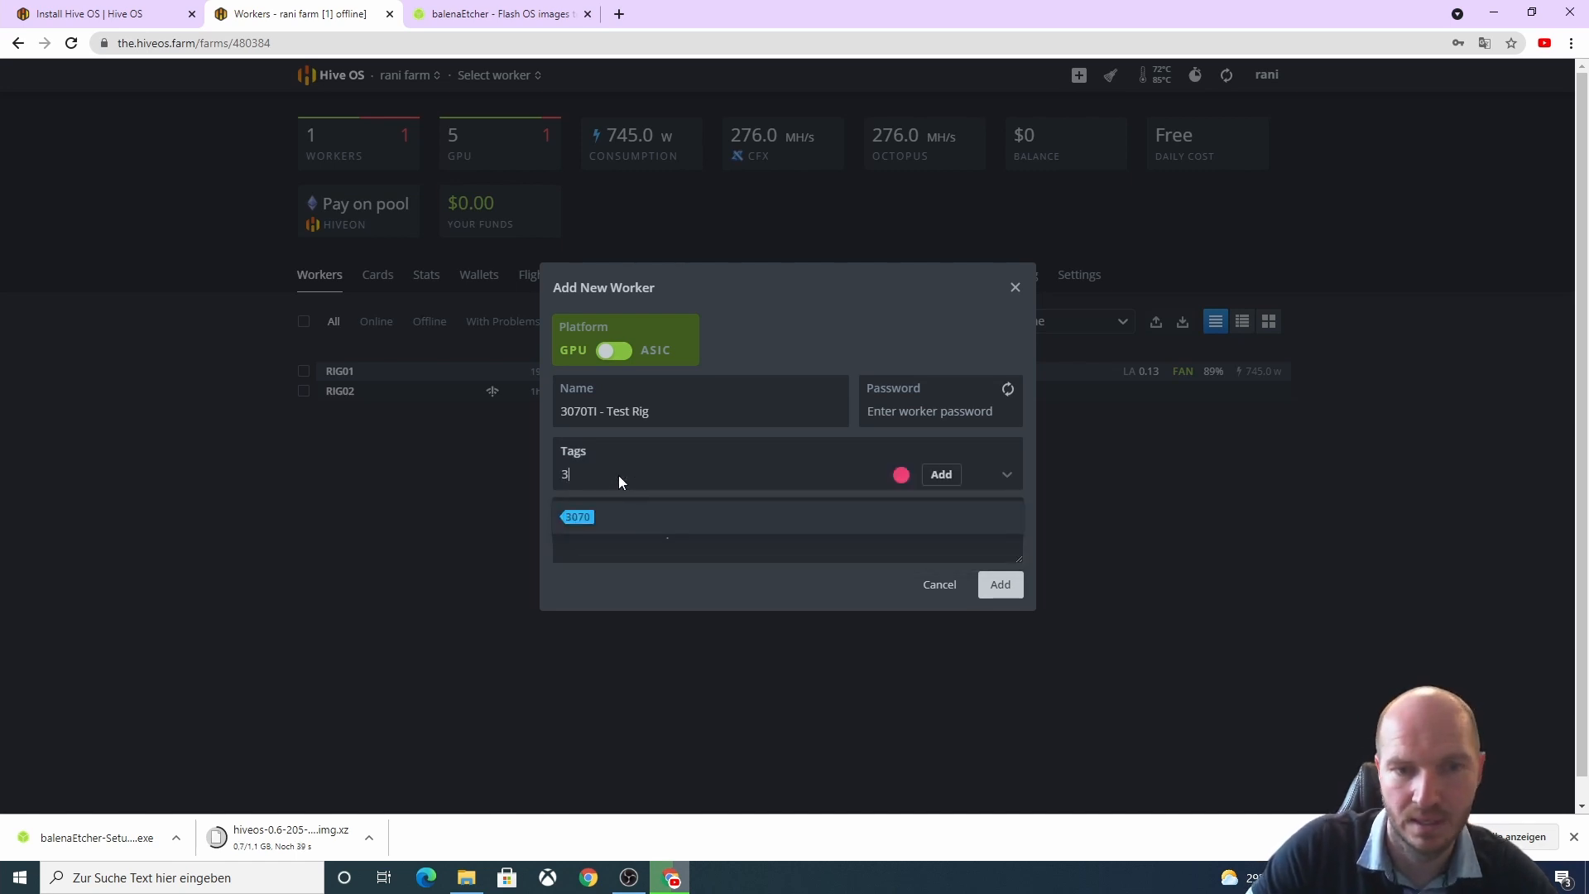
pyautogui.write('070')
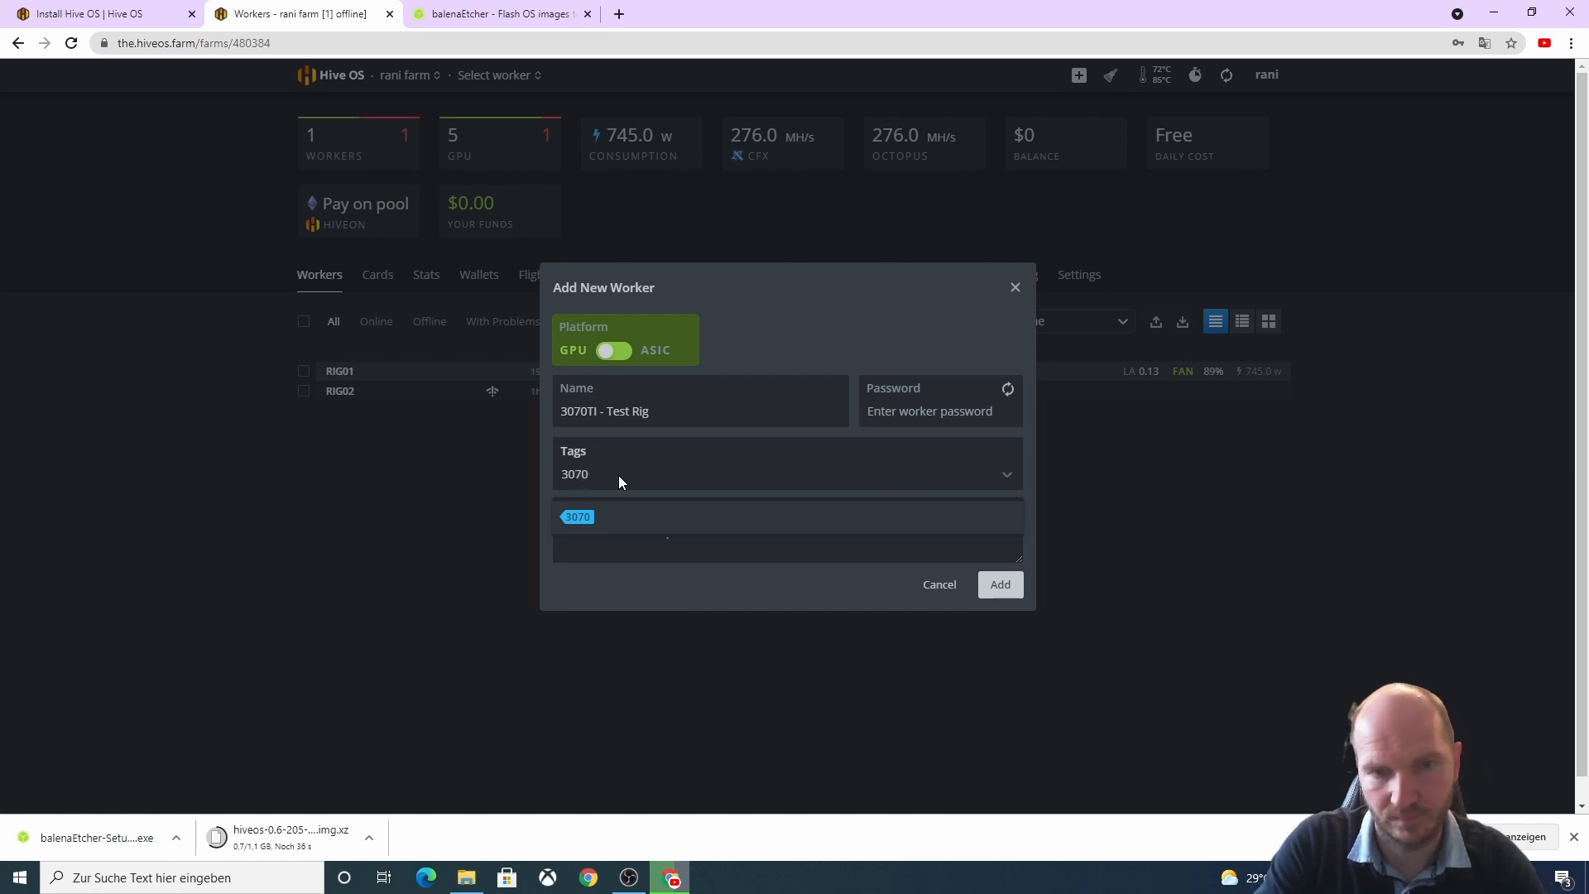
pyautogui.write('TI')
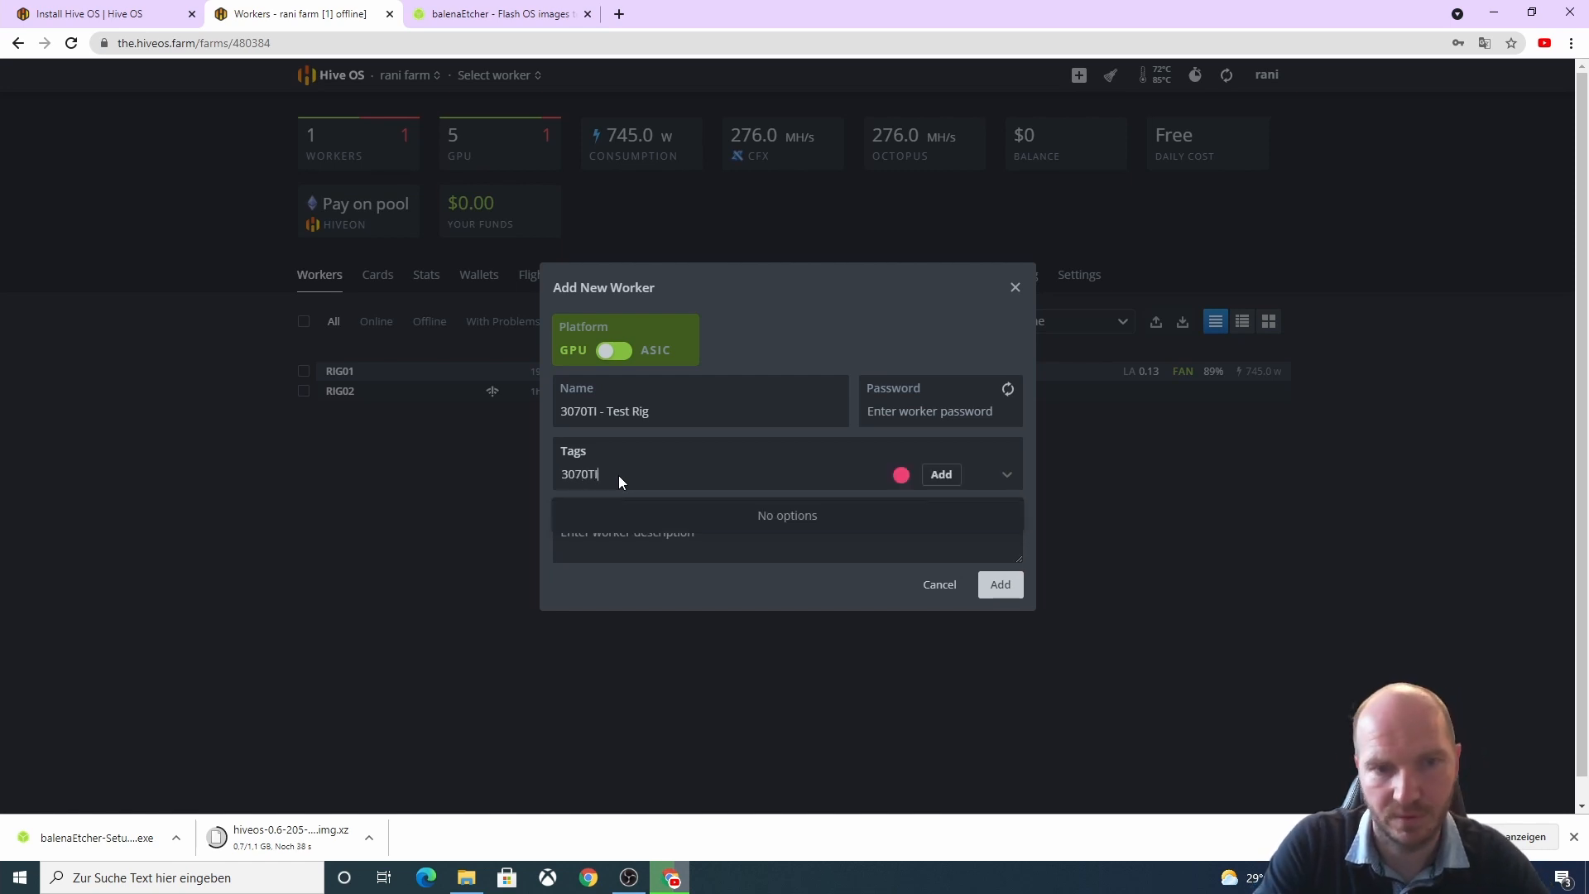
pyautogui.click(899, 480)
pyautogui.click(760, 501)
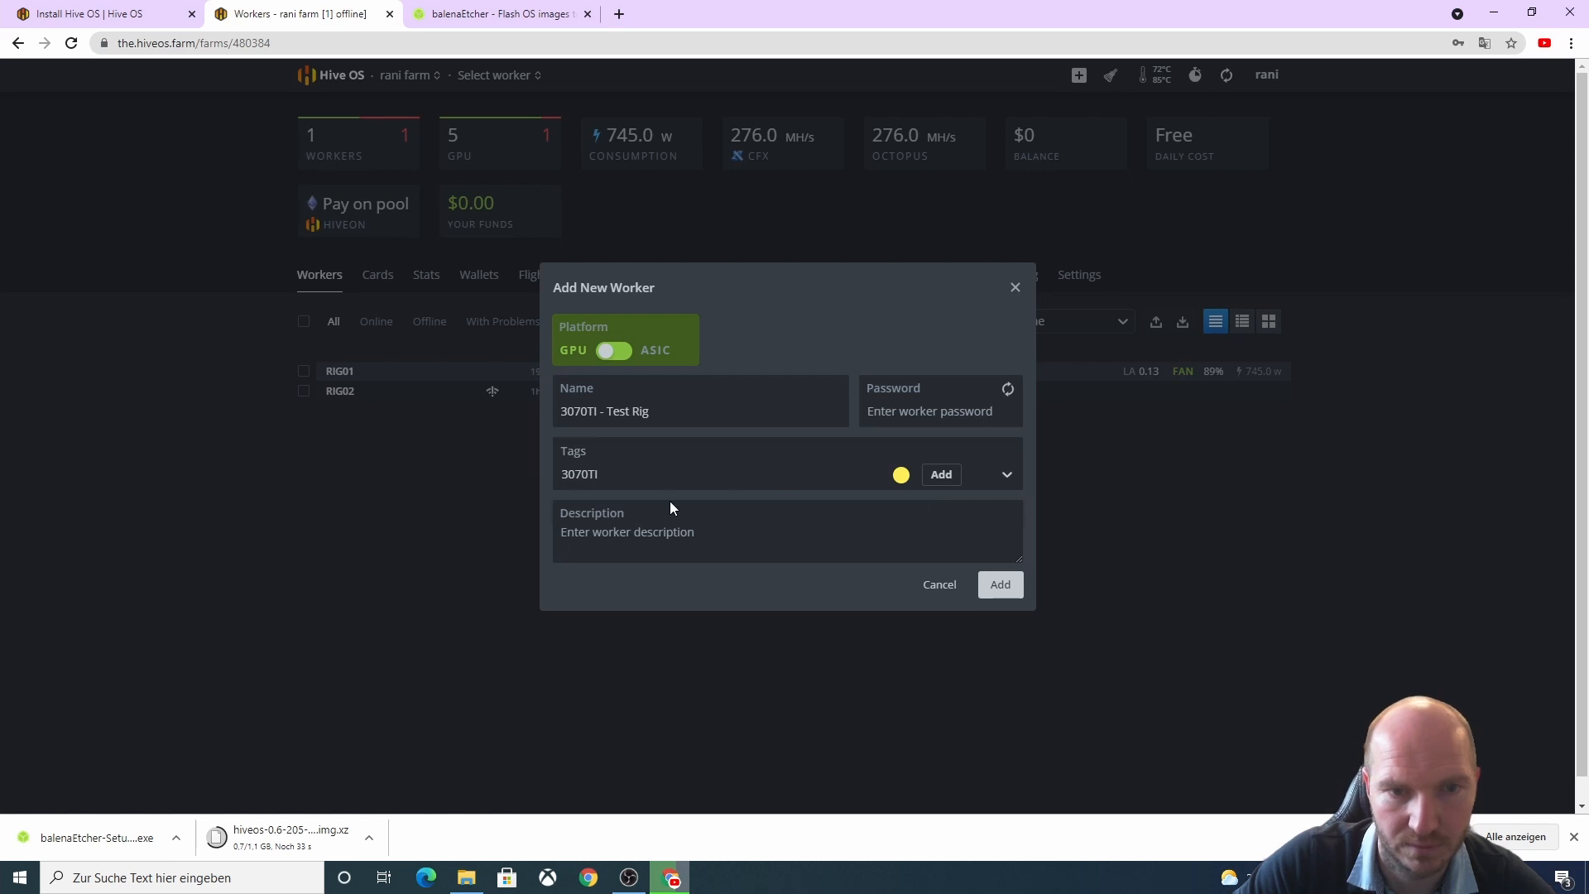
pyautogui.click(662, 541)
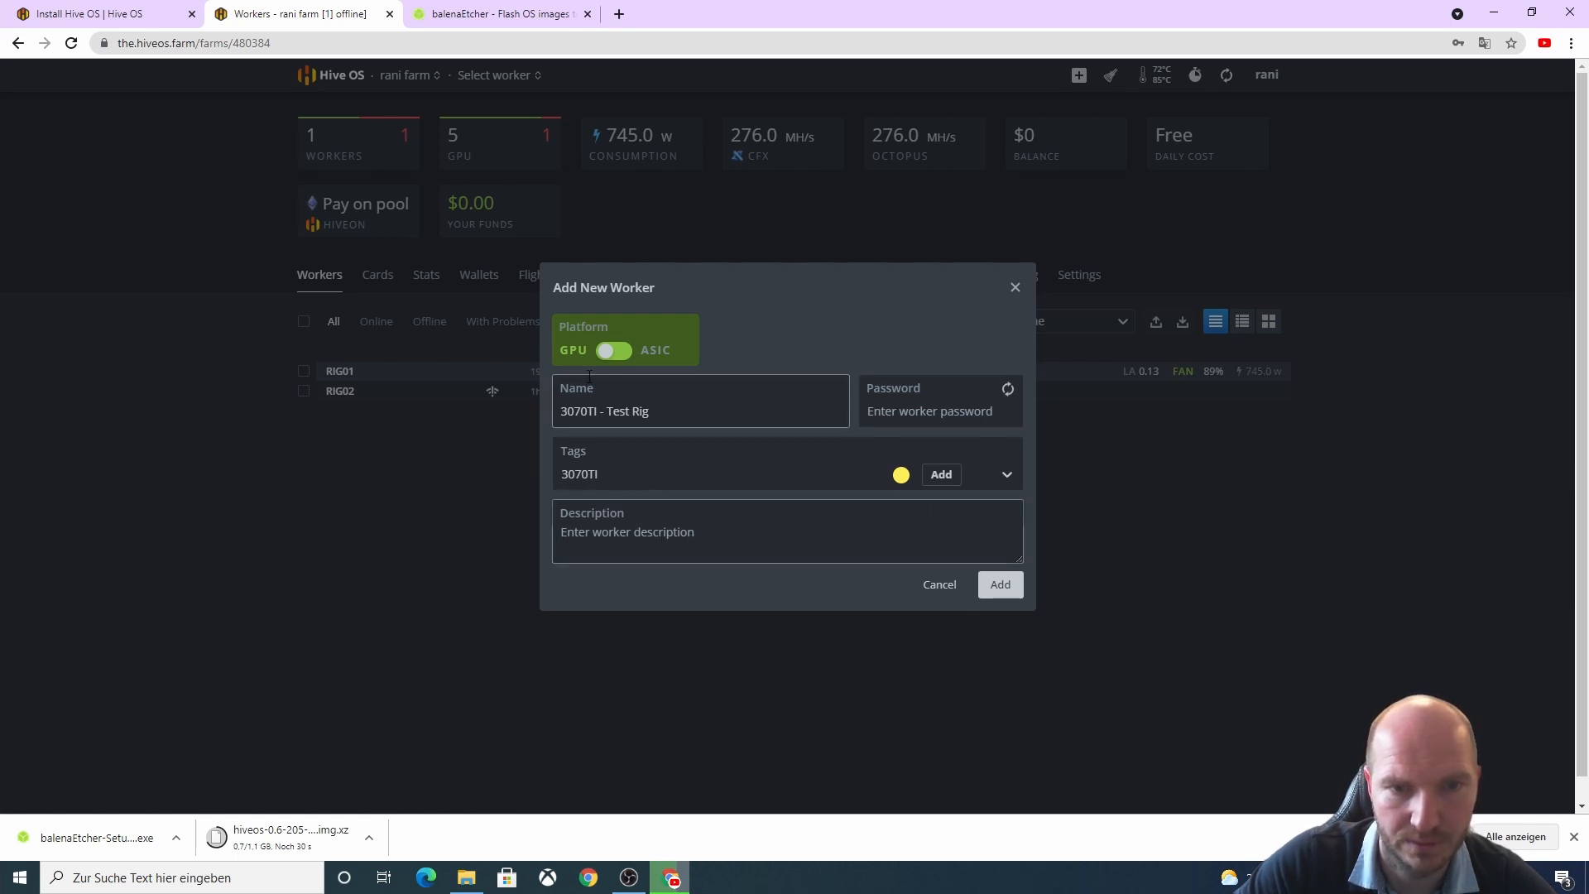
pyautogui.click(1000, 589)
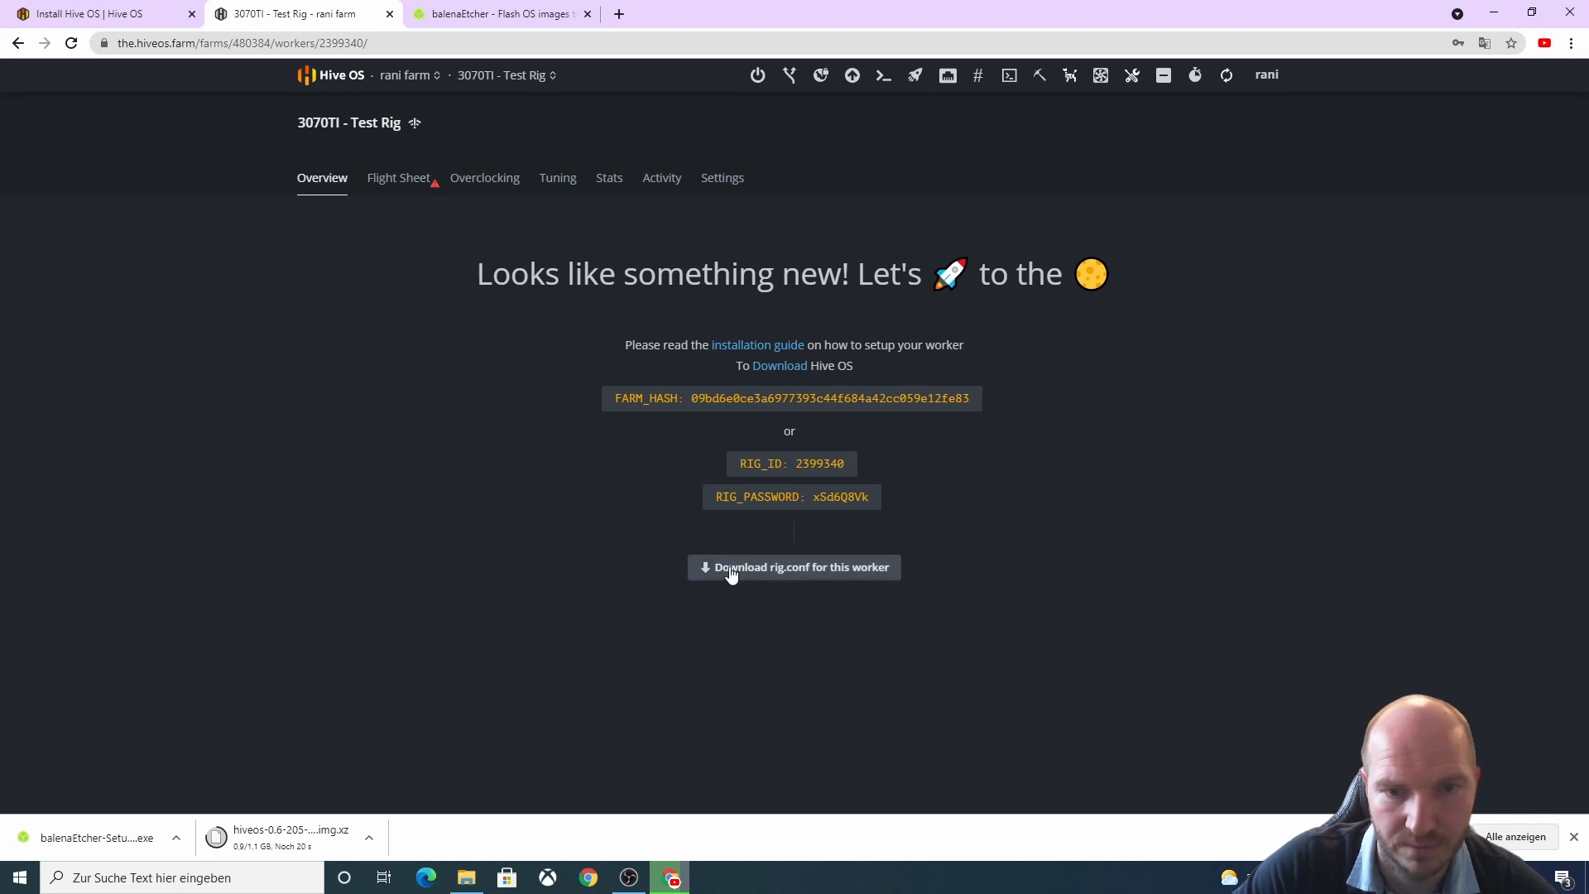
# - Download the rig.conf file for the new worker and install the downloaded balenaEtcher, accepting its license agreement
pyautogui.click(787, 569)
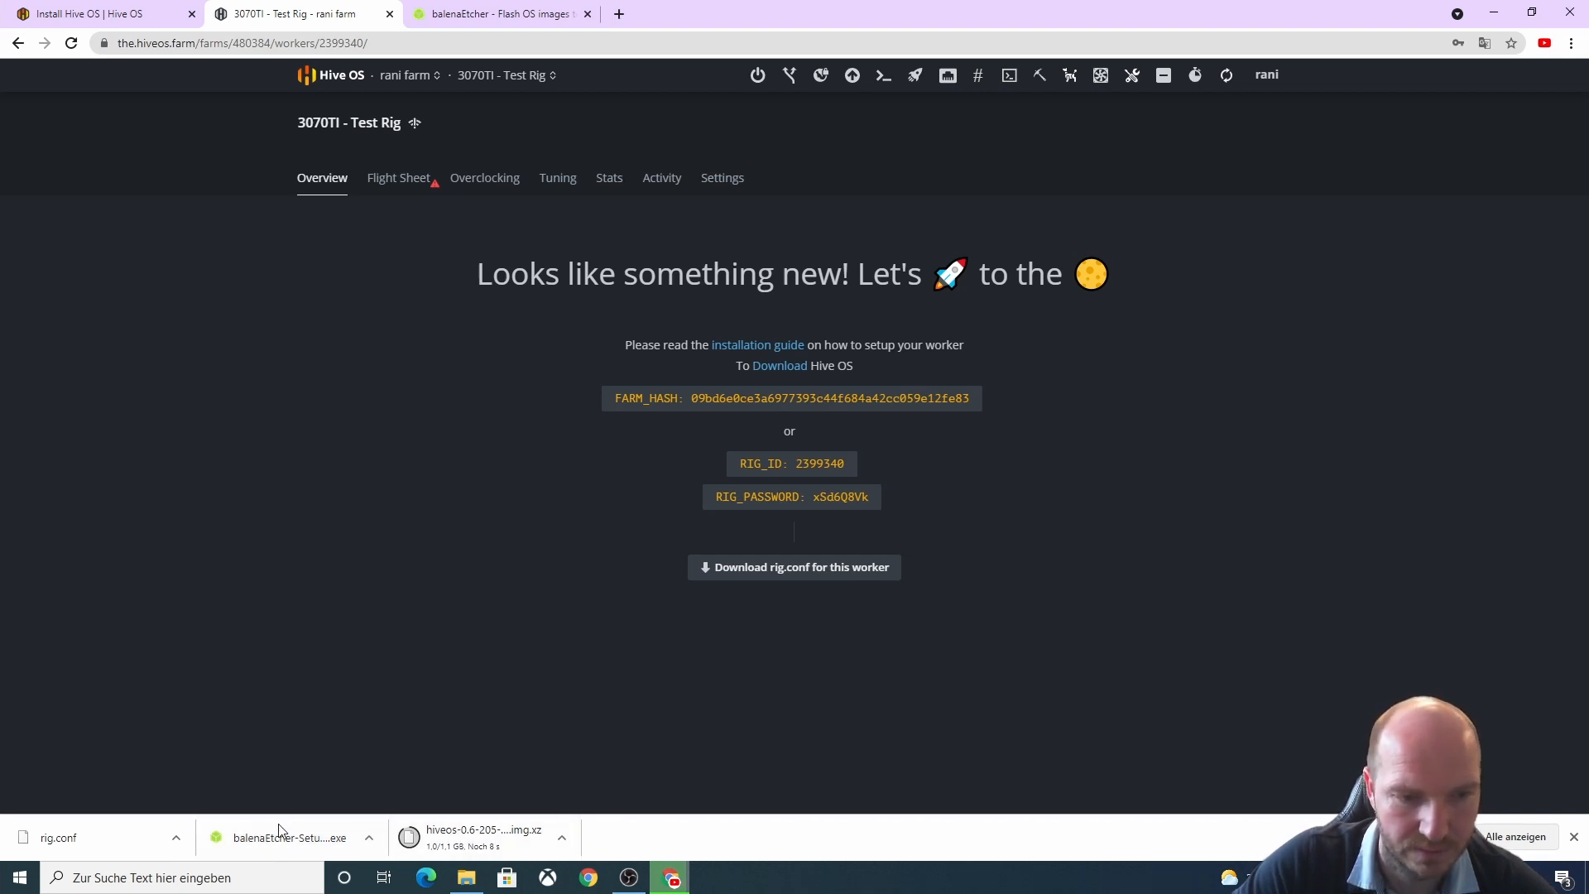
pyautogui.click(240, 840)
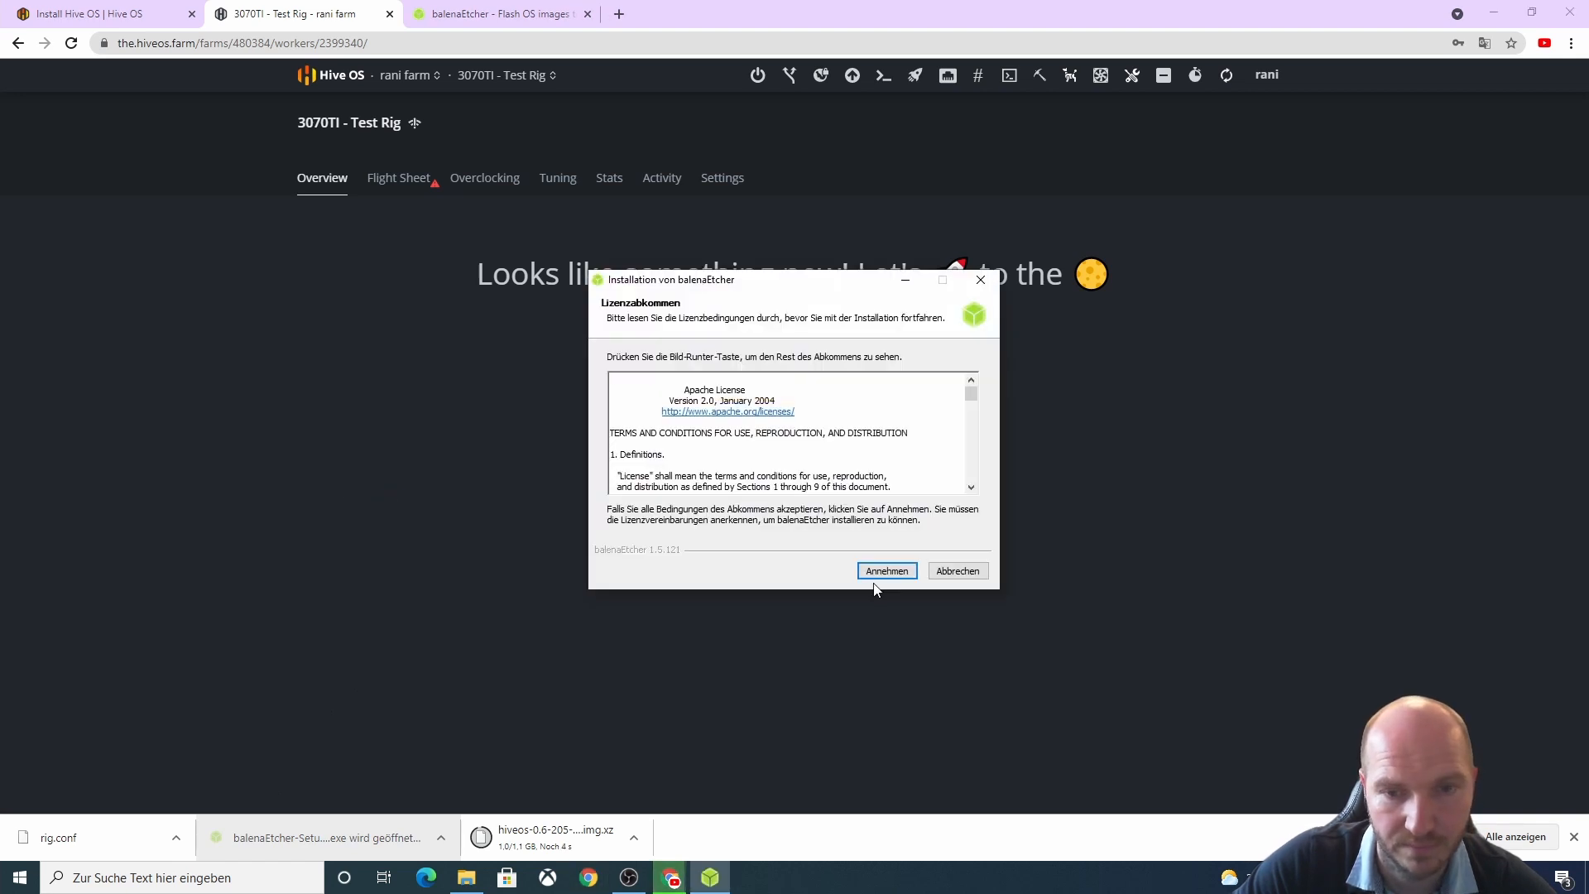
pyautogui.click(881, 571)
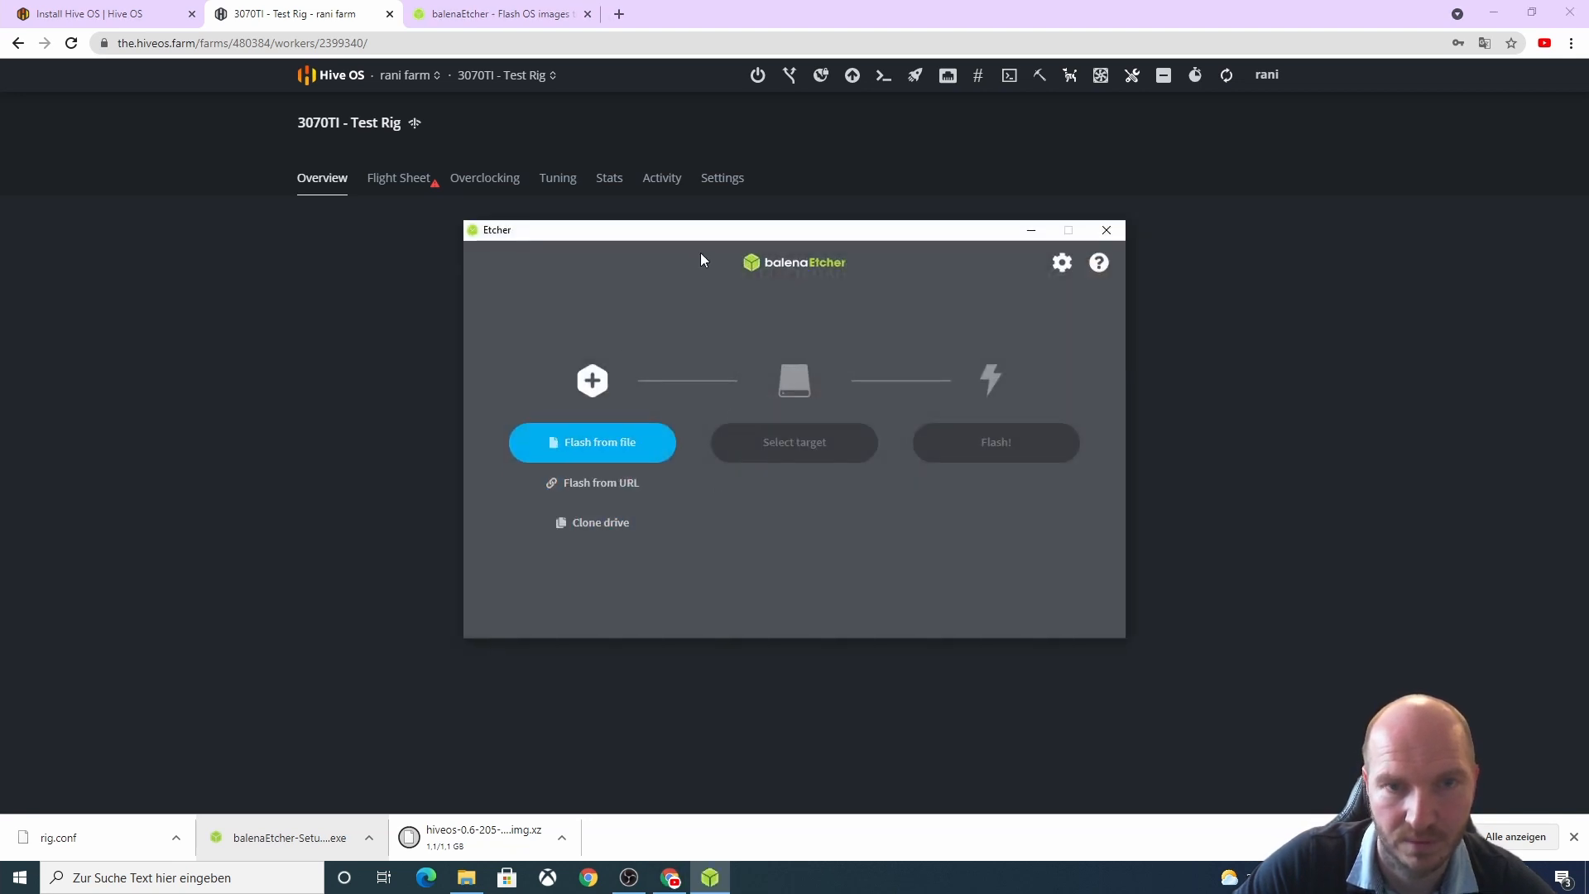
pyautogui.moveTo(703, 236); pyautogui.dragTo(684, 277)
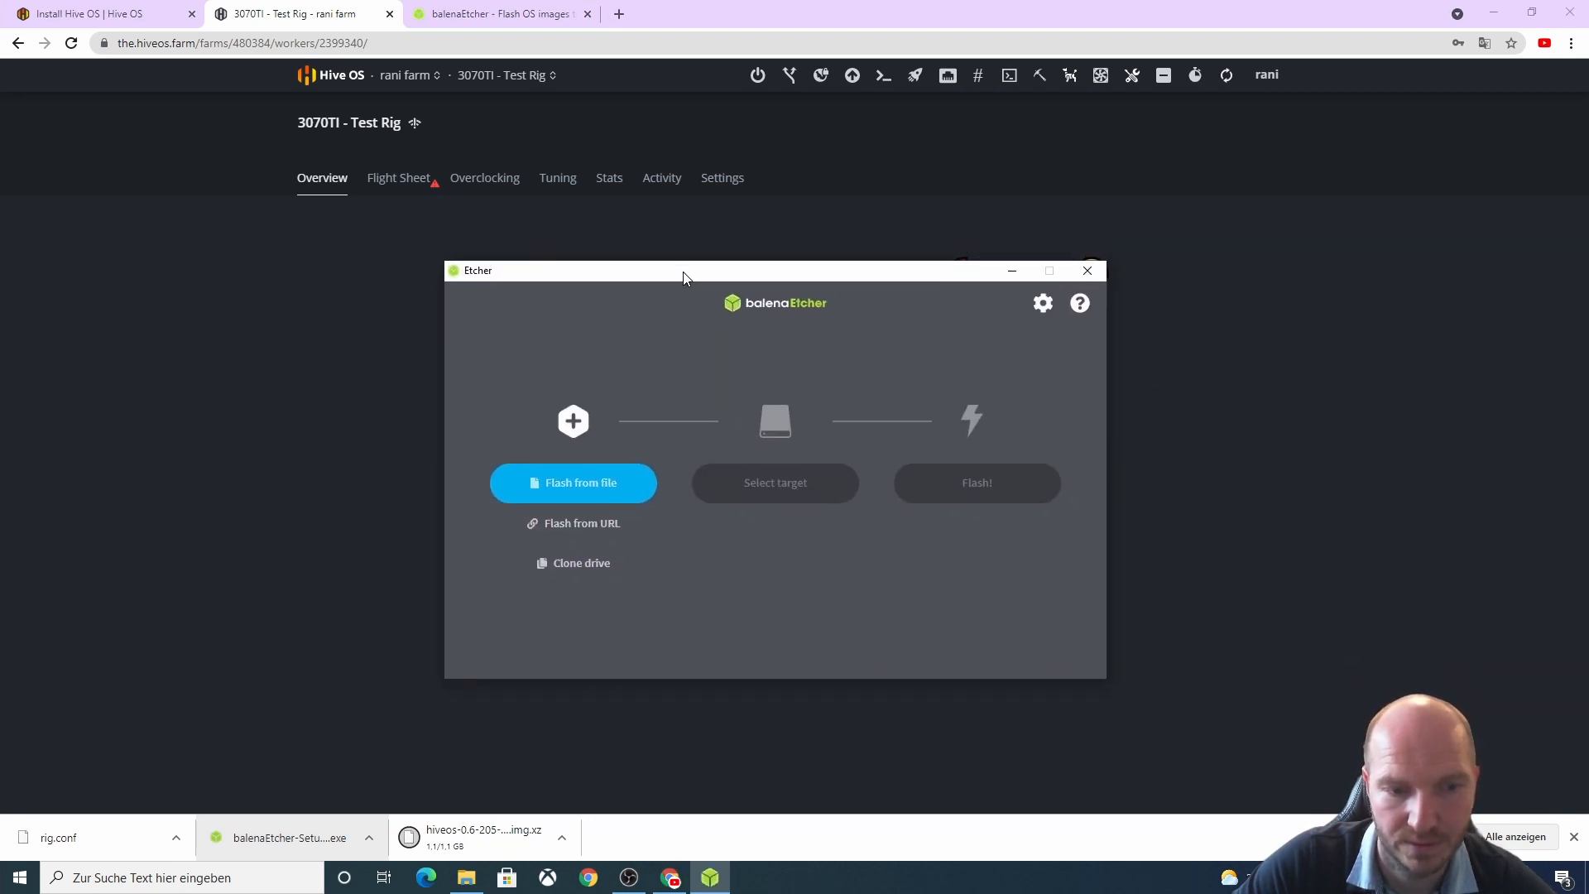
pyautogui.click(452, 839)
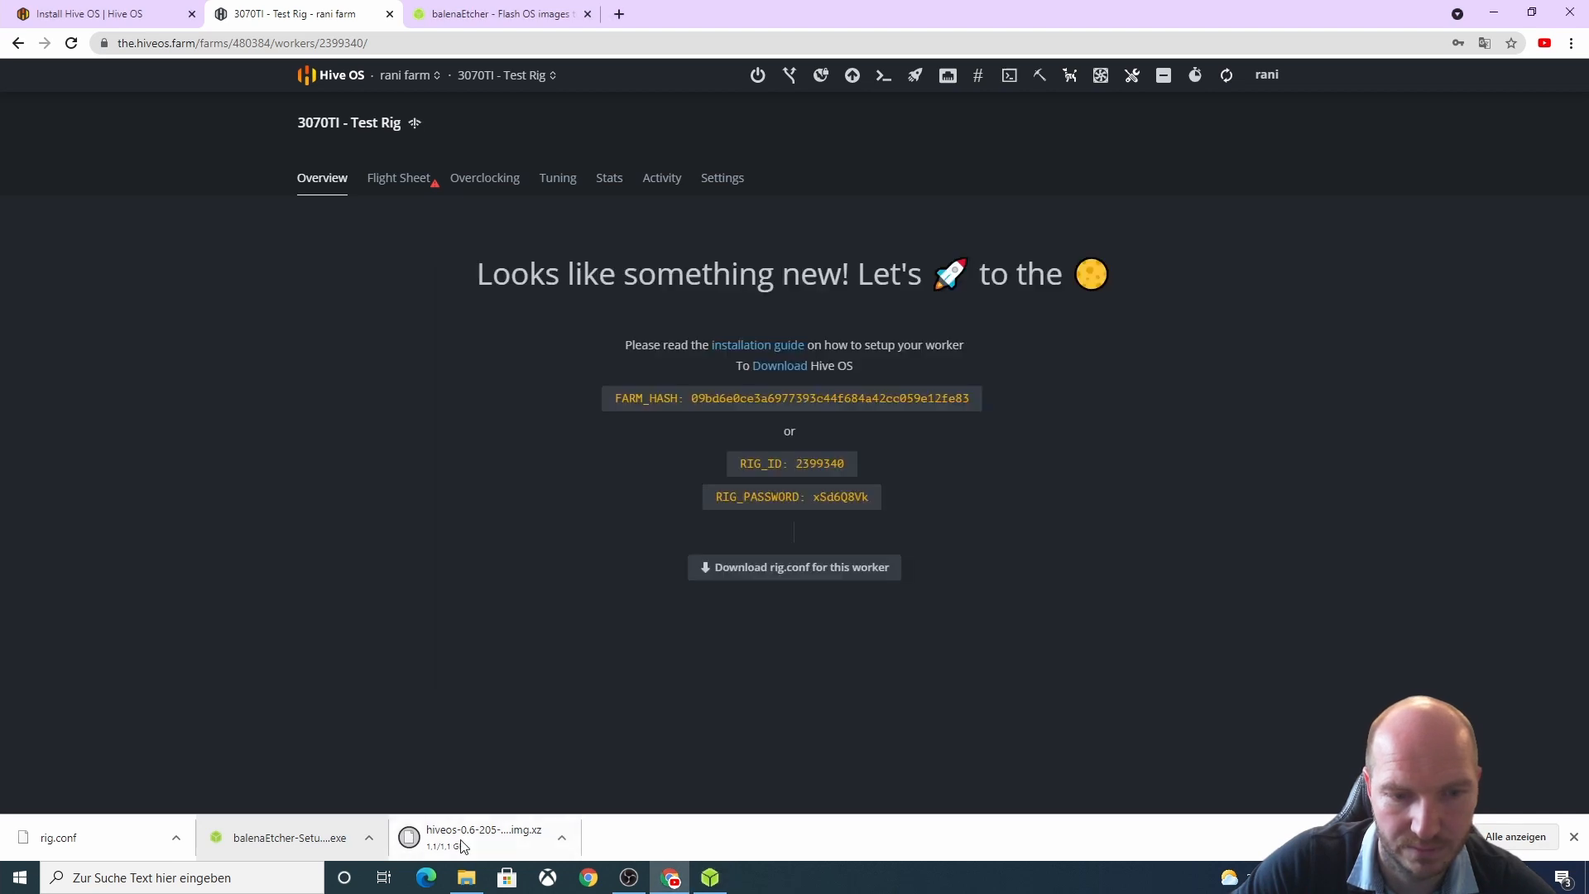
pyautogui.click(471, 890)
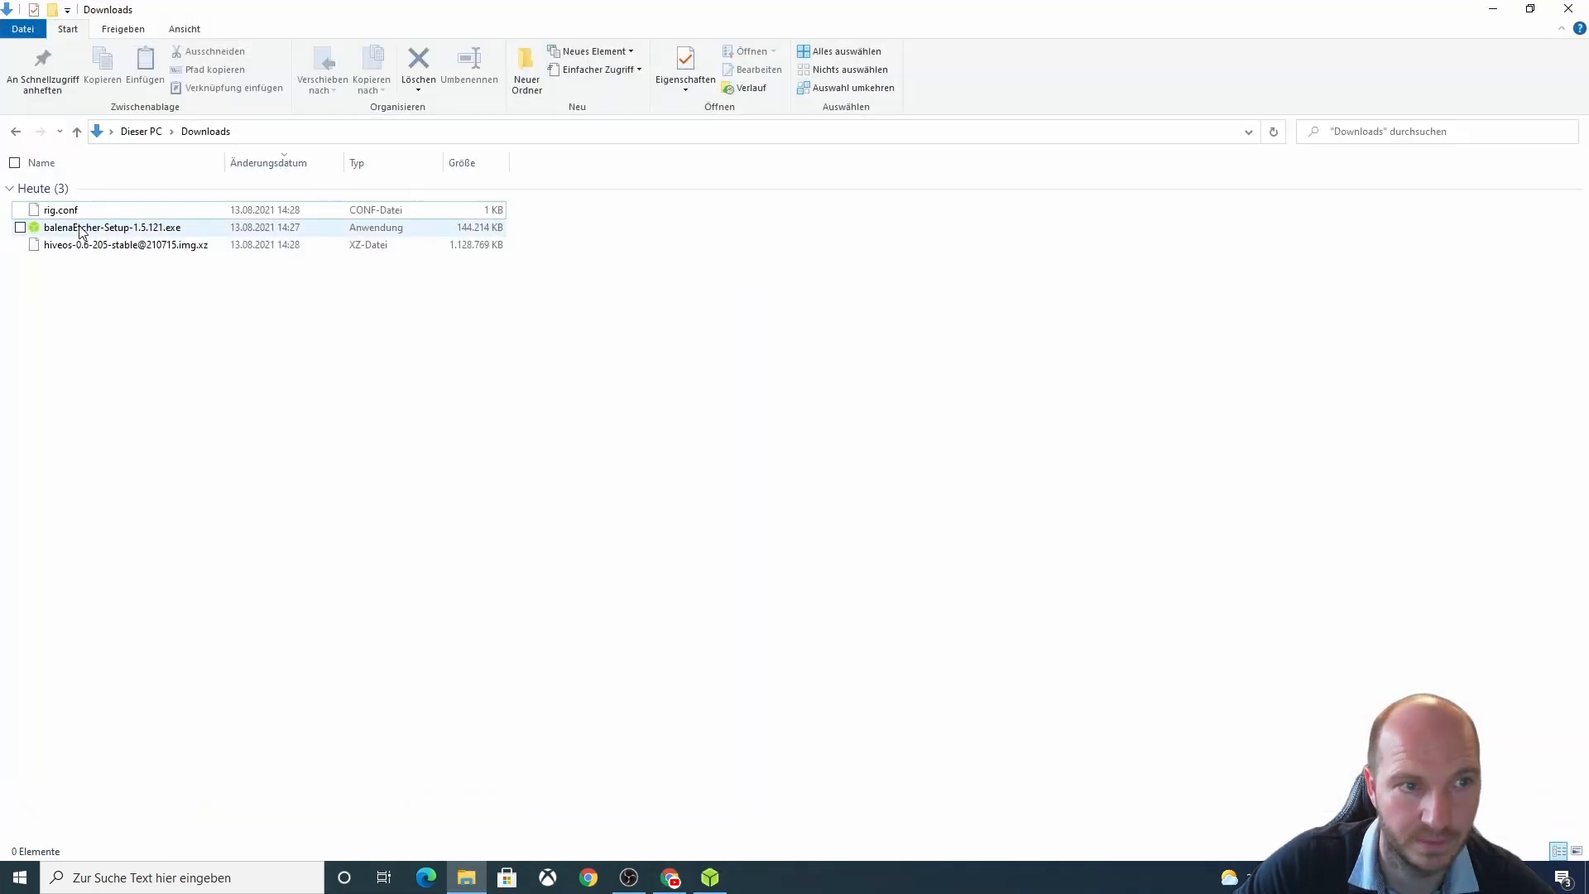
pyautogui.click(1494, 9)
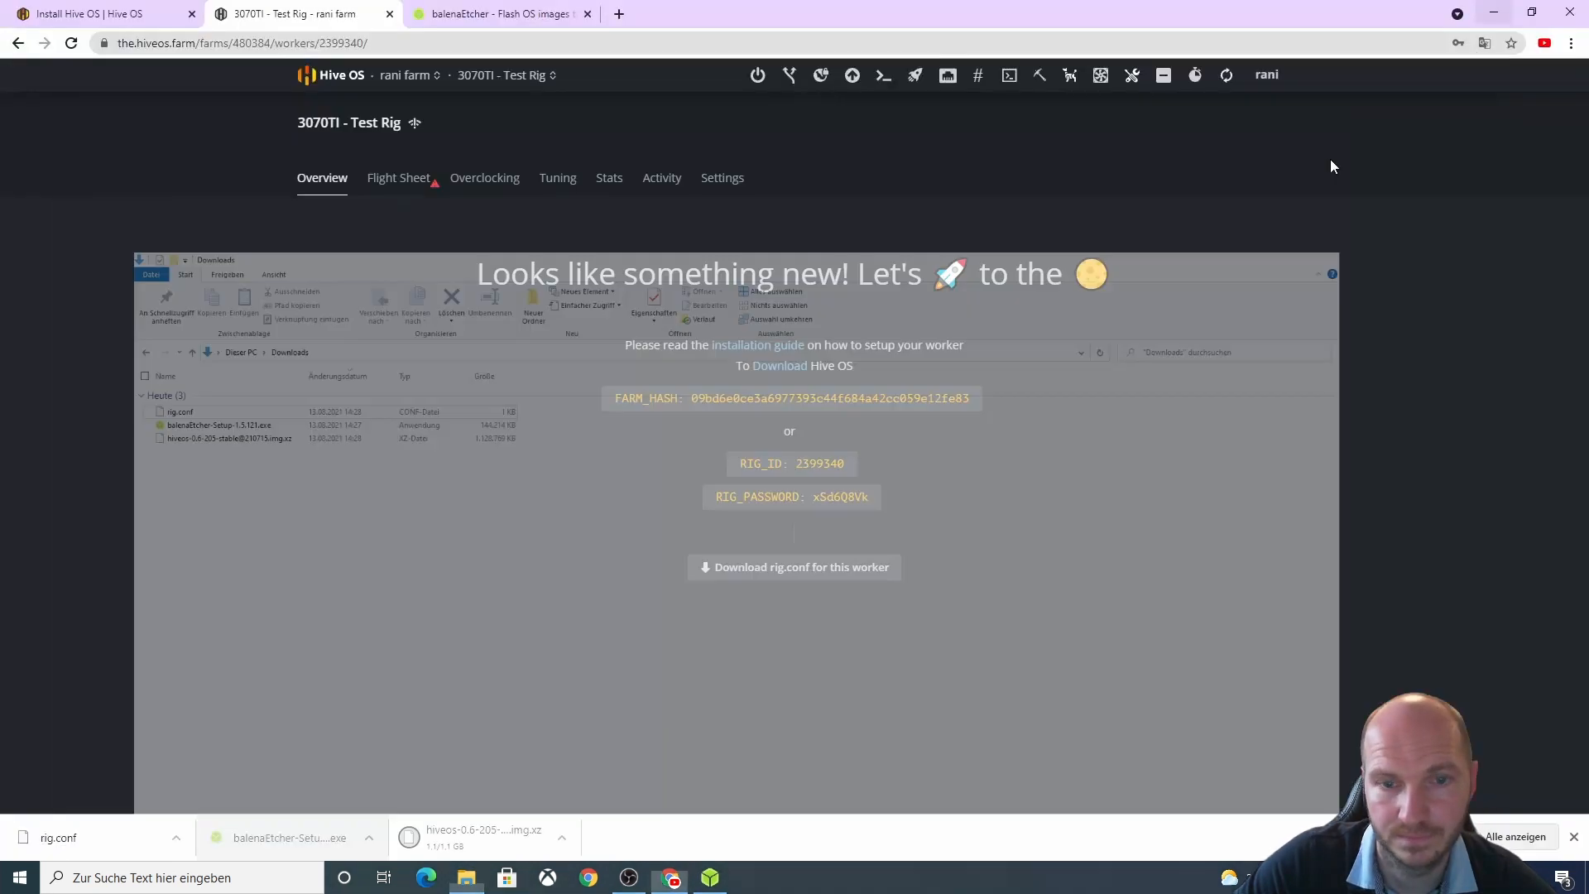
pyautogui.click(710, 877)
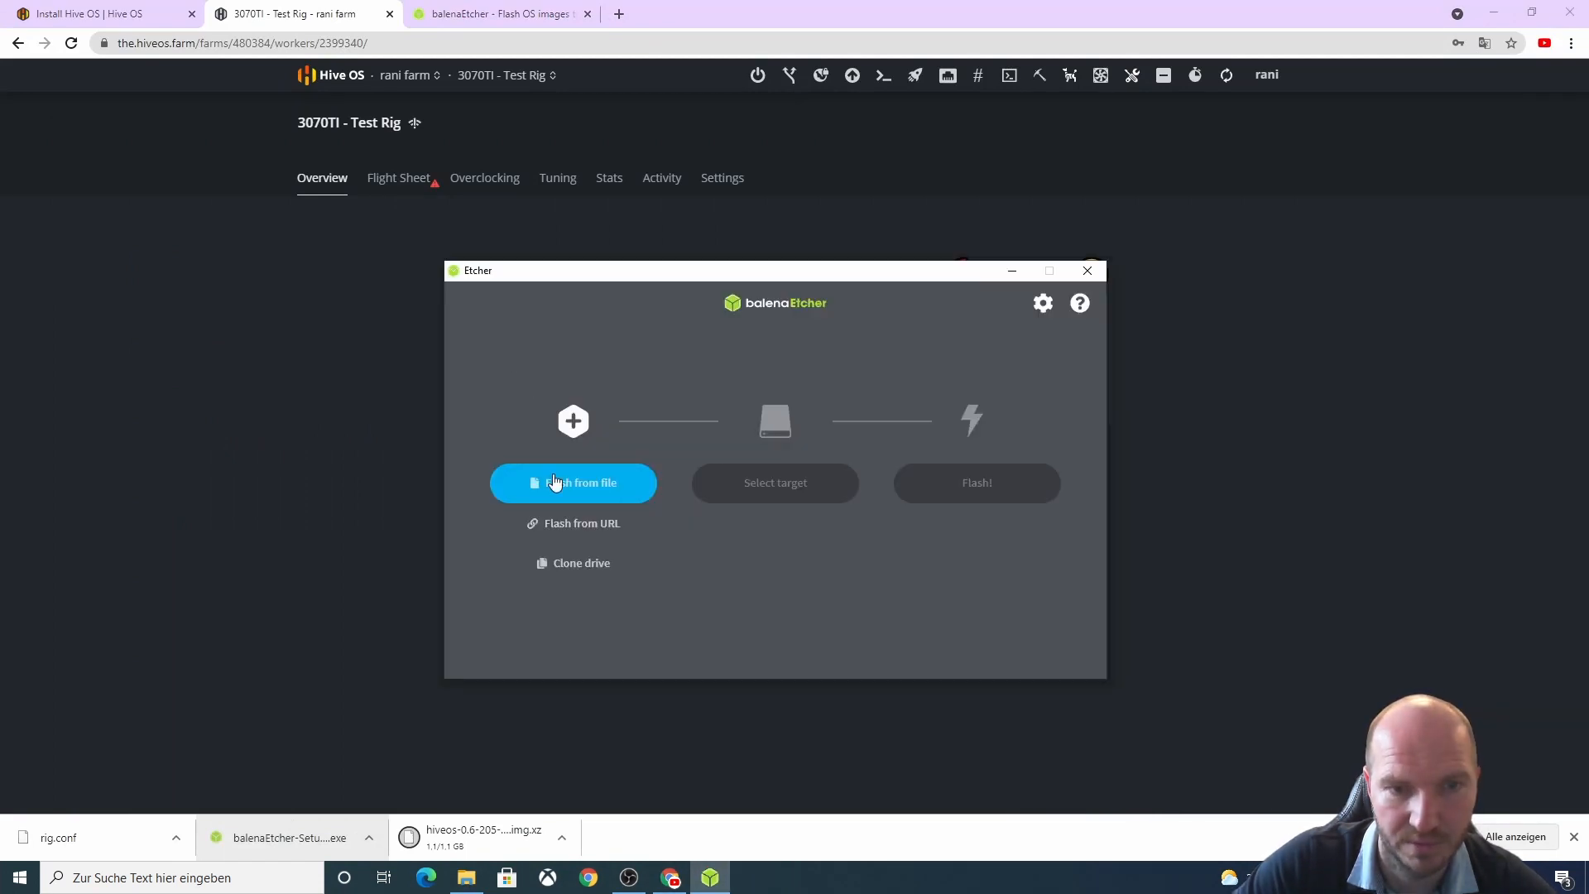
pyautogui.click(579, 487)
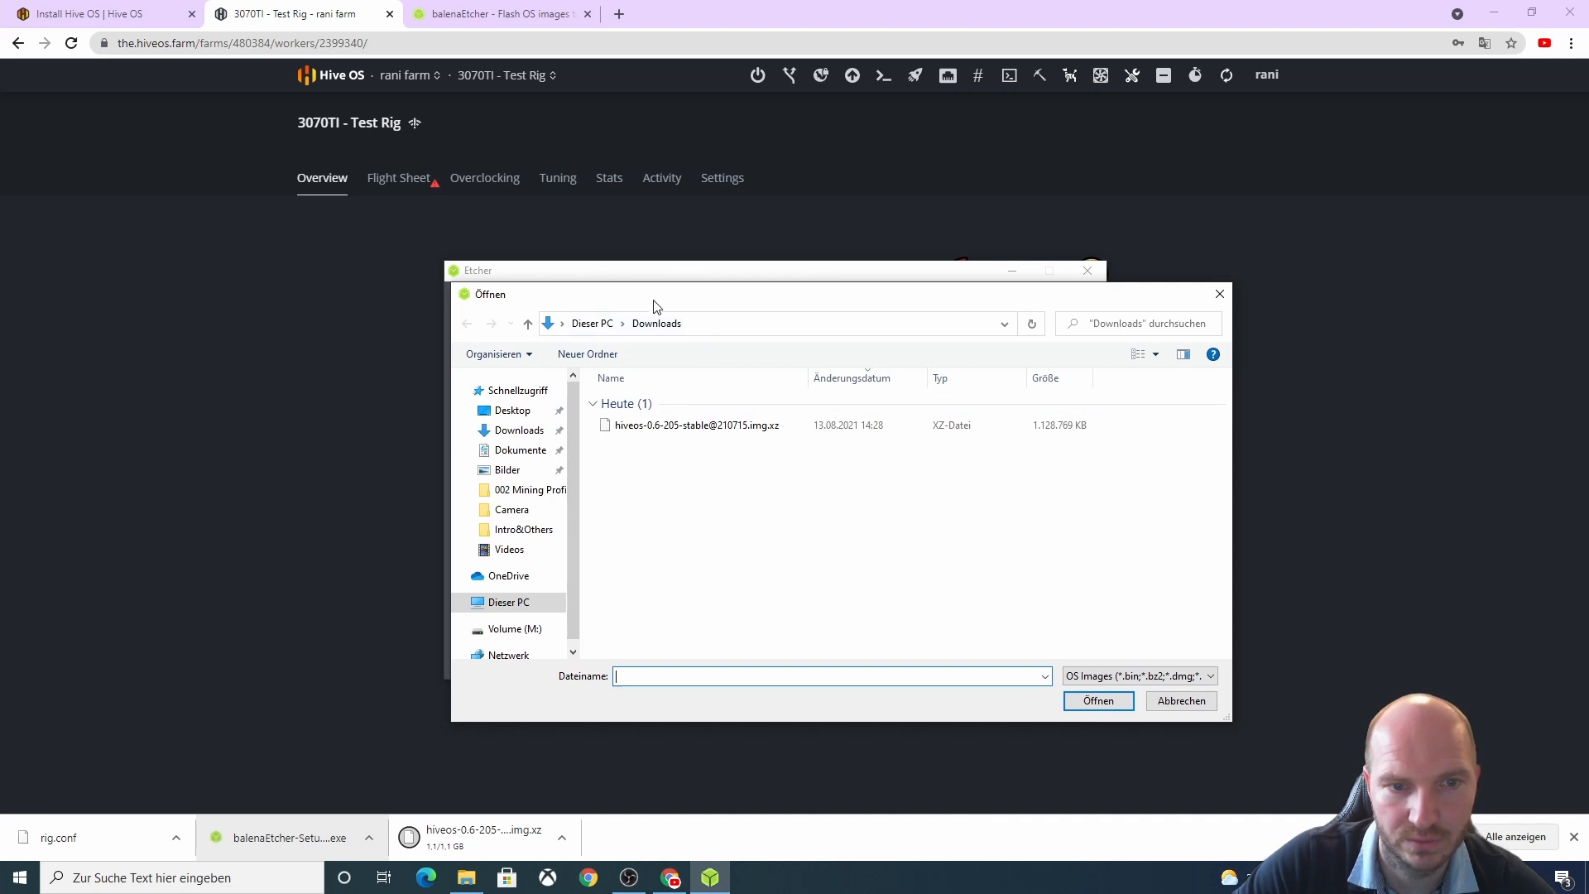
pyautogui.doubleClick(672, 425)
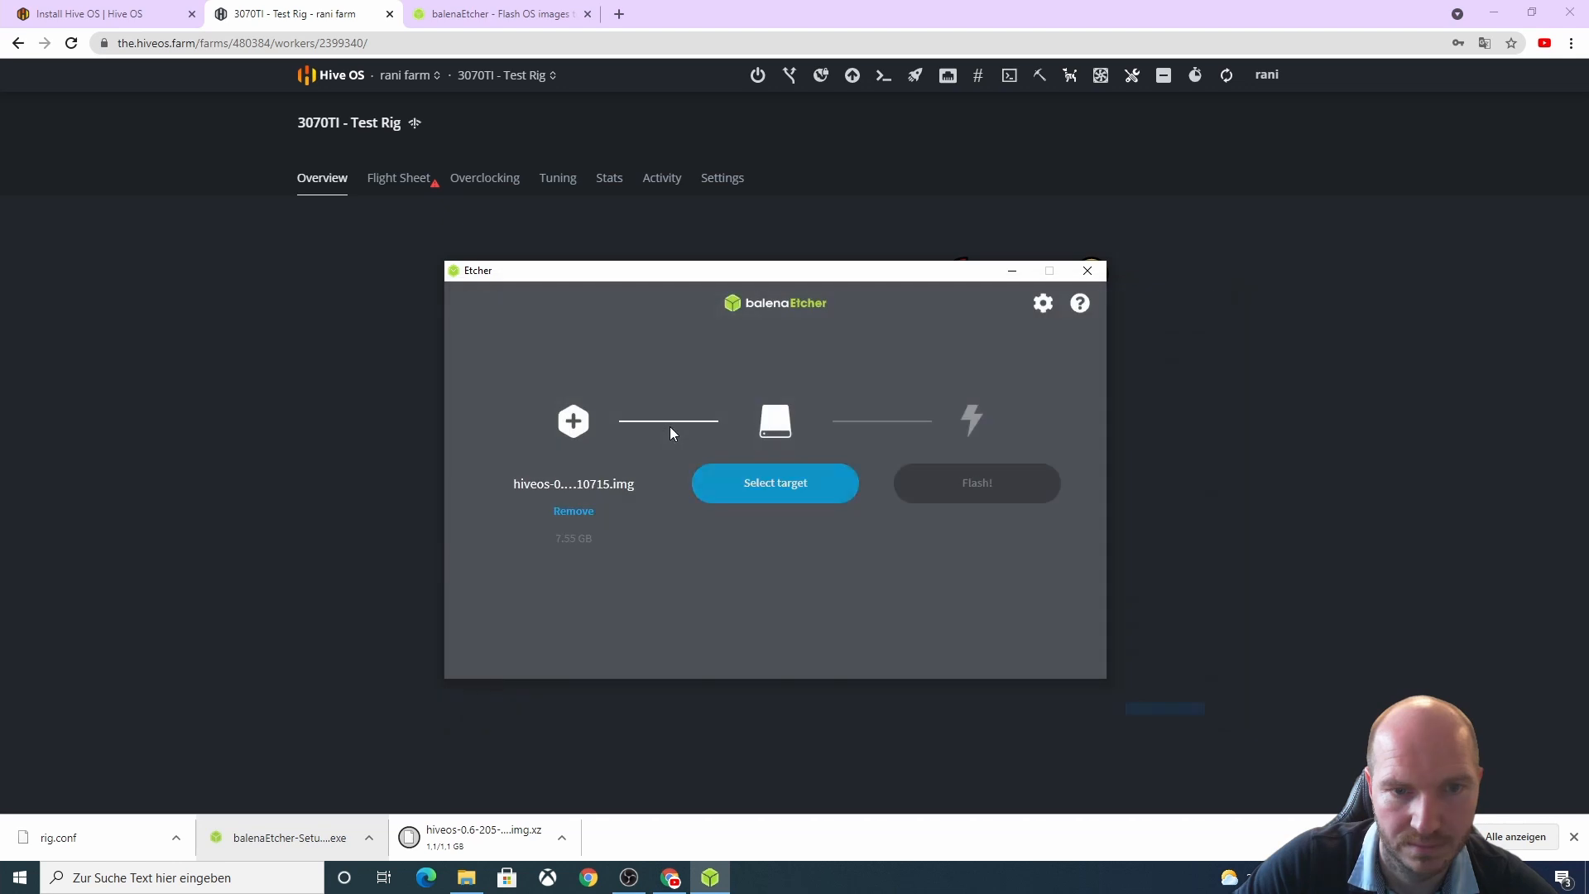
# - Select the 32.2 GB USB Flash Disk at M:\ as the target and start flashing the image
pyautogui.click(768, 490)
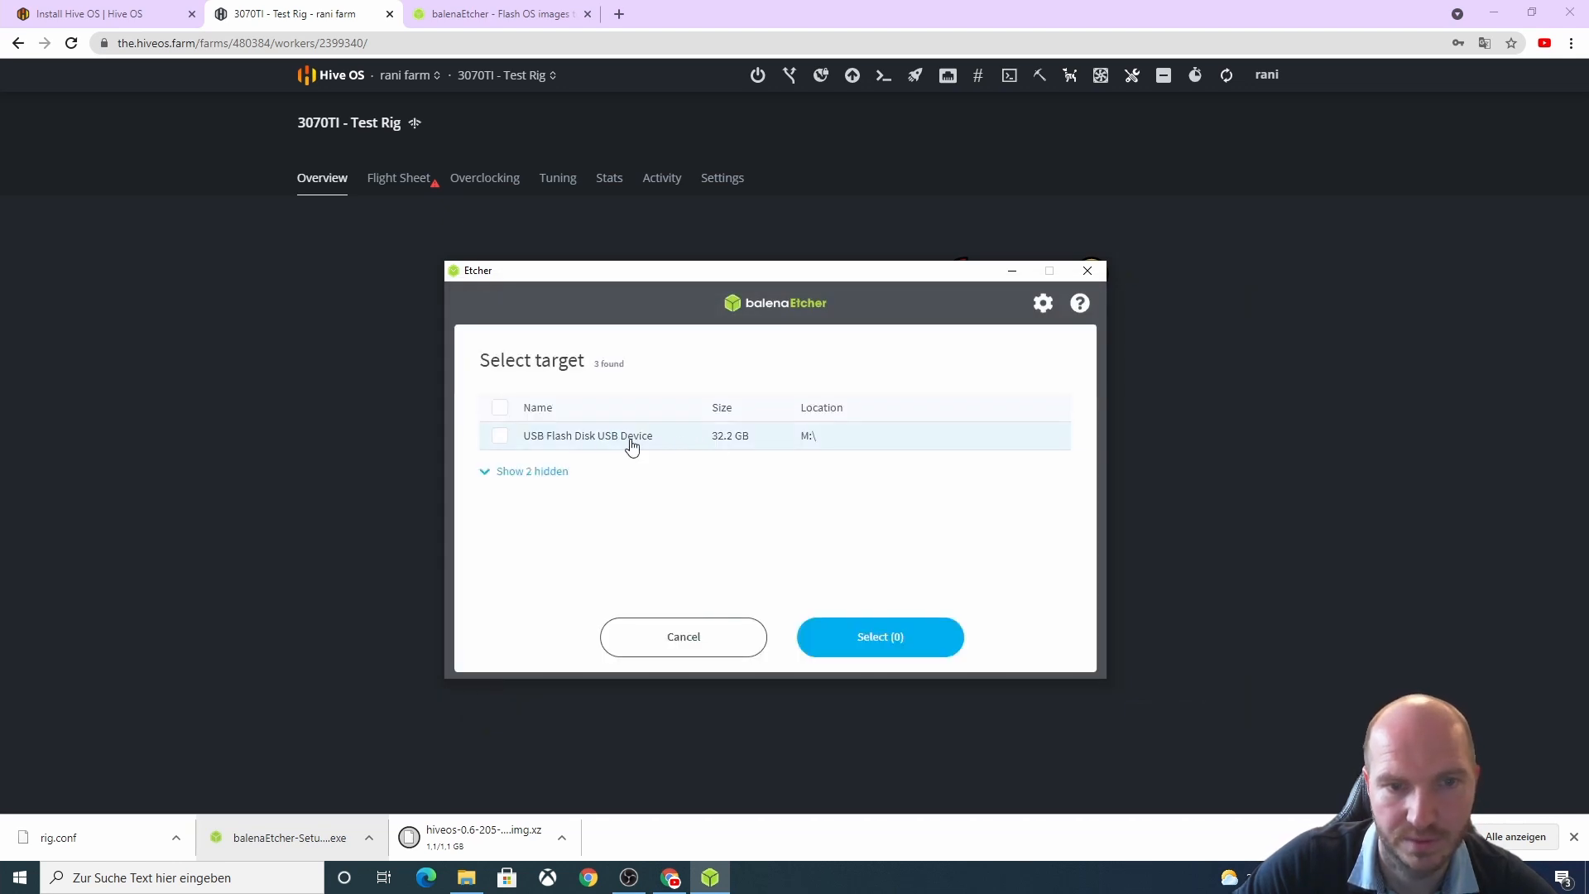
pyautogui.click(499, 439)
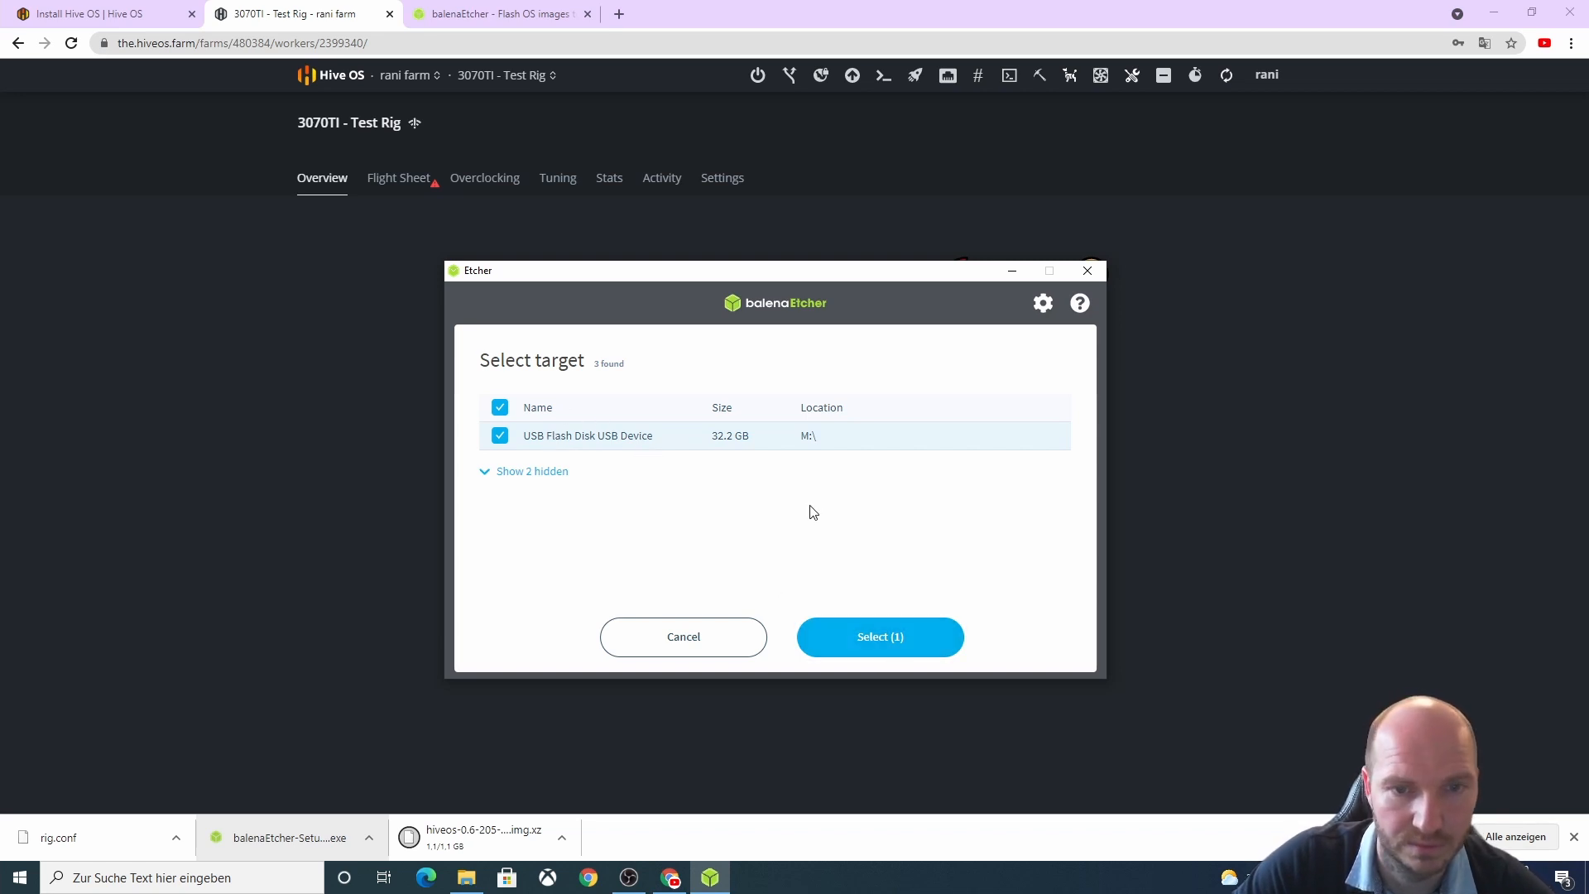
pyautogui.click(874, 639)
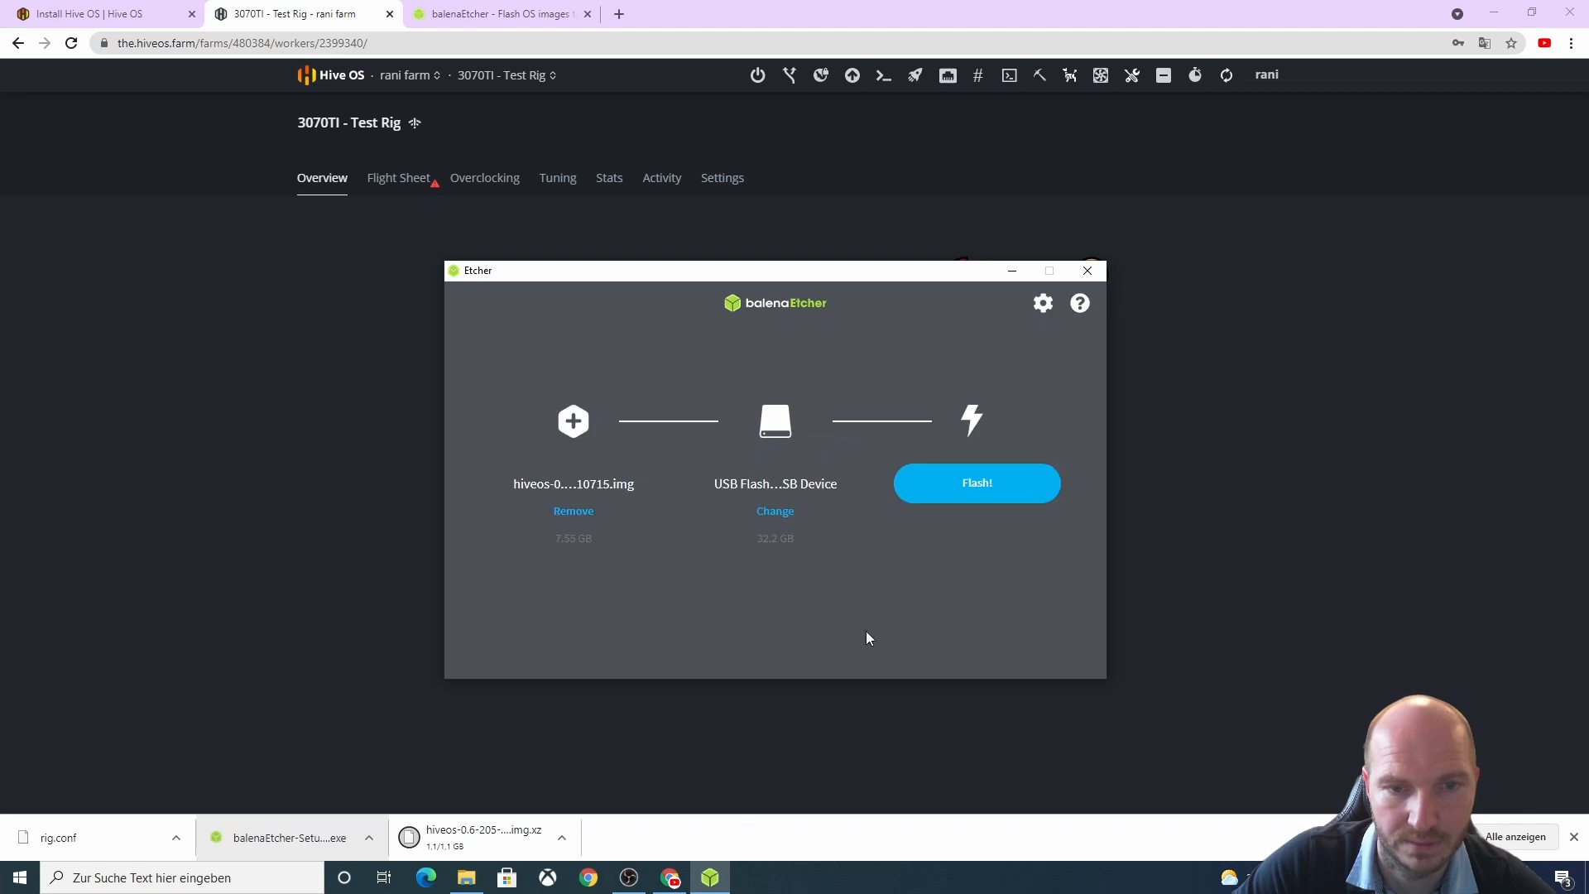
pyautogui.click(955, 490)
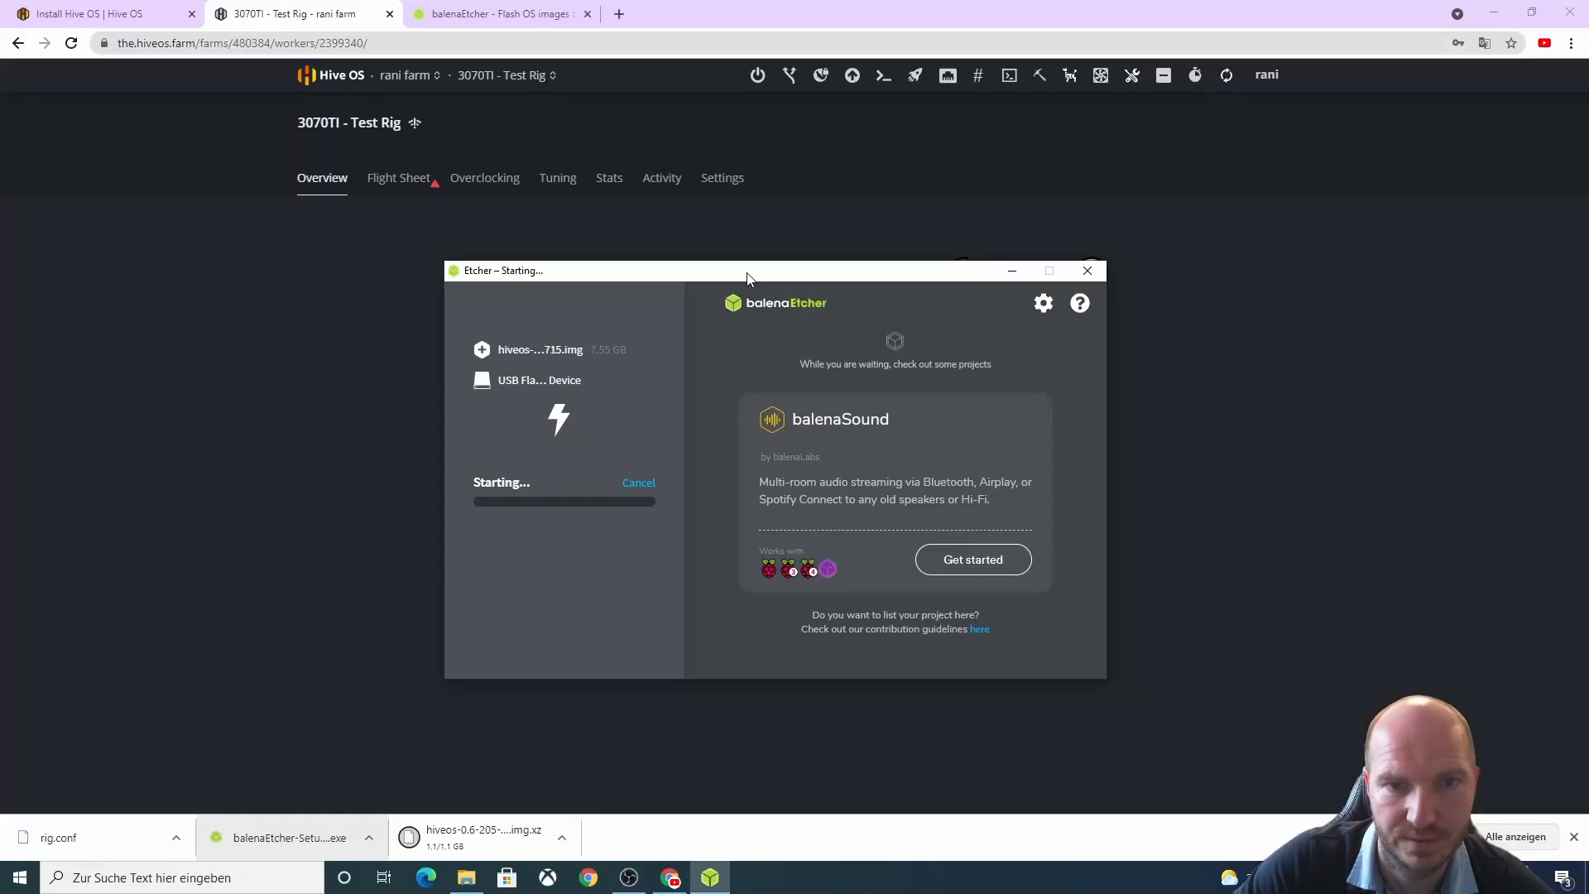
pyautogui.moveTo(745, 273); pyautogui.dragTo(743, 295)
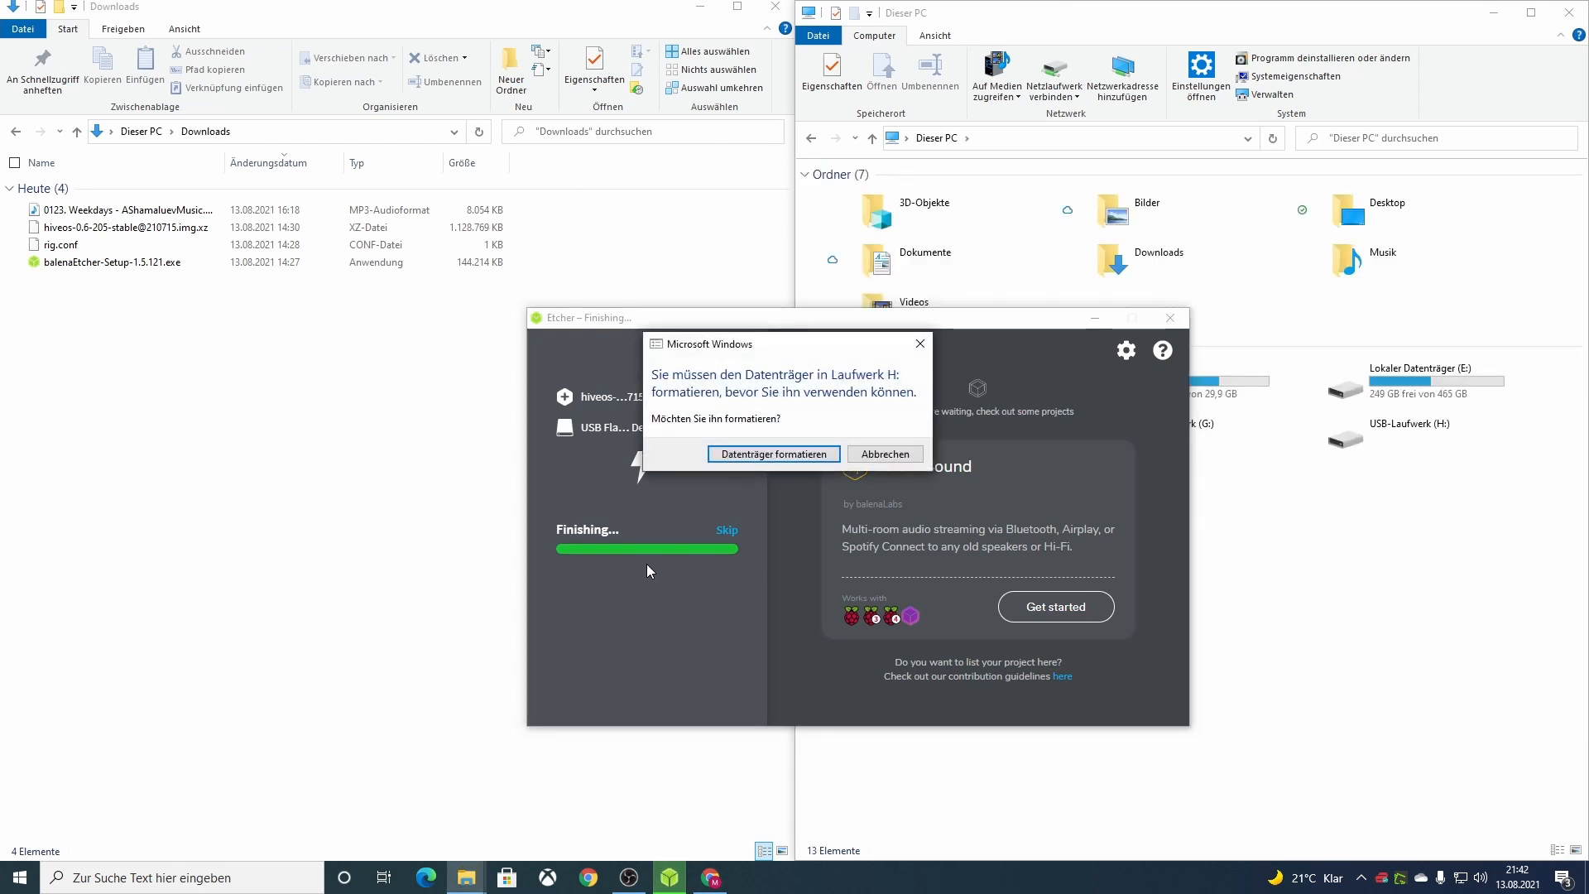
# - Decline formatting drive H:, close Etcher once flashing is complete, and refresh the drive overview in Dieser PC
pyautogui.click(879, 455)
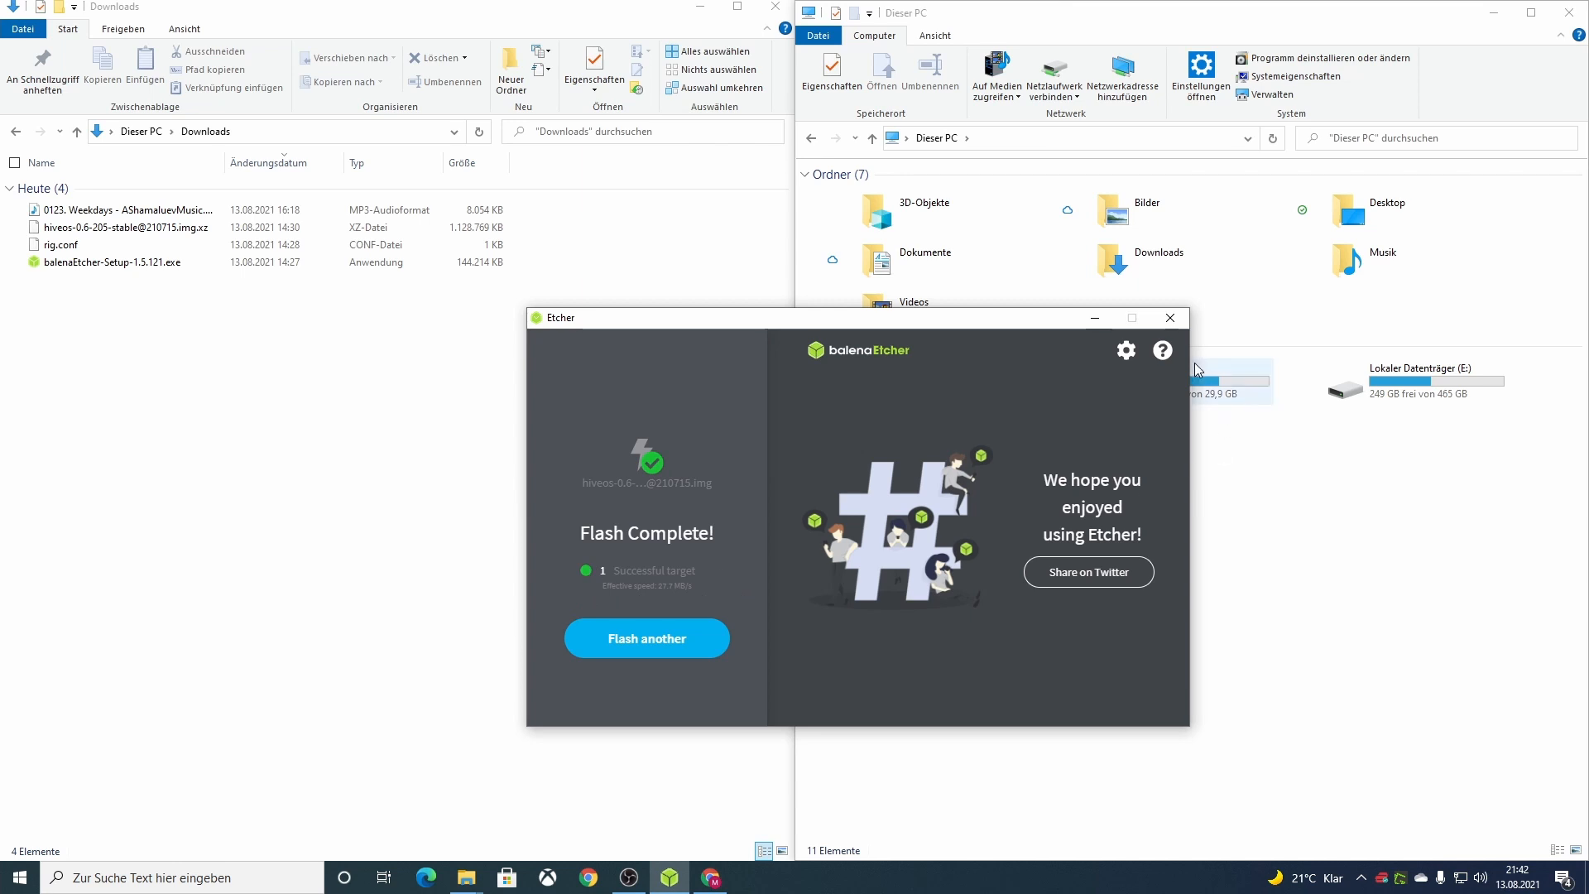
pyautogui.click(1170, 318)
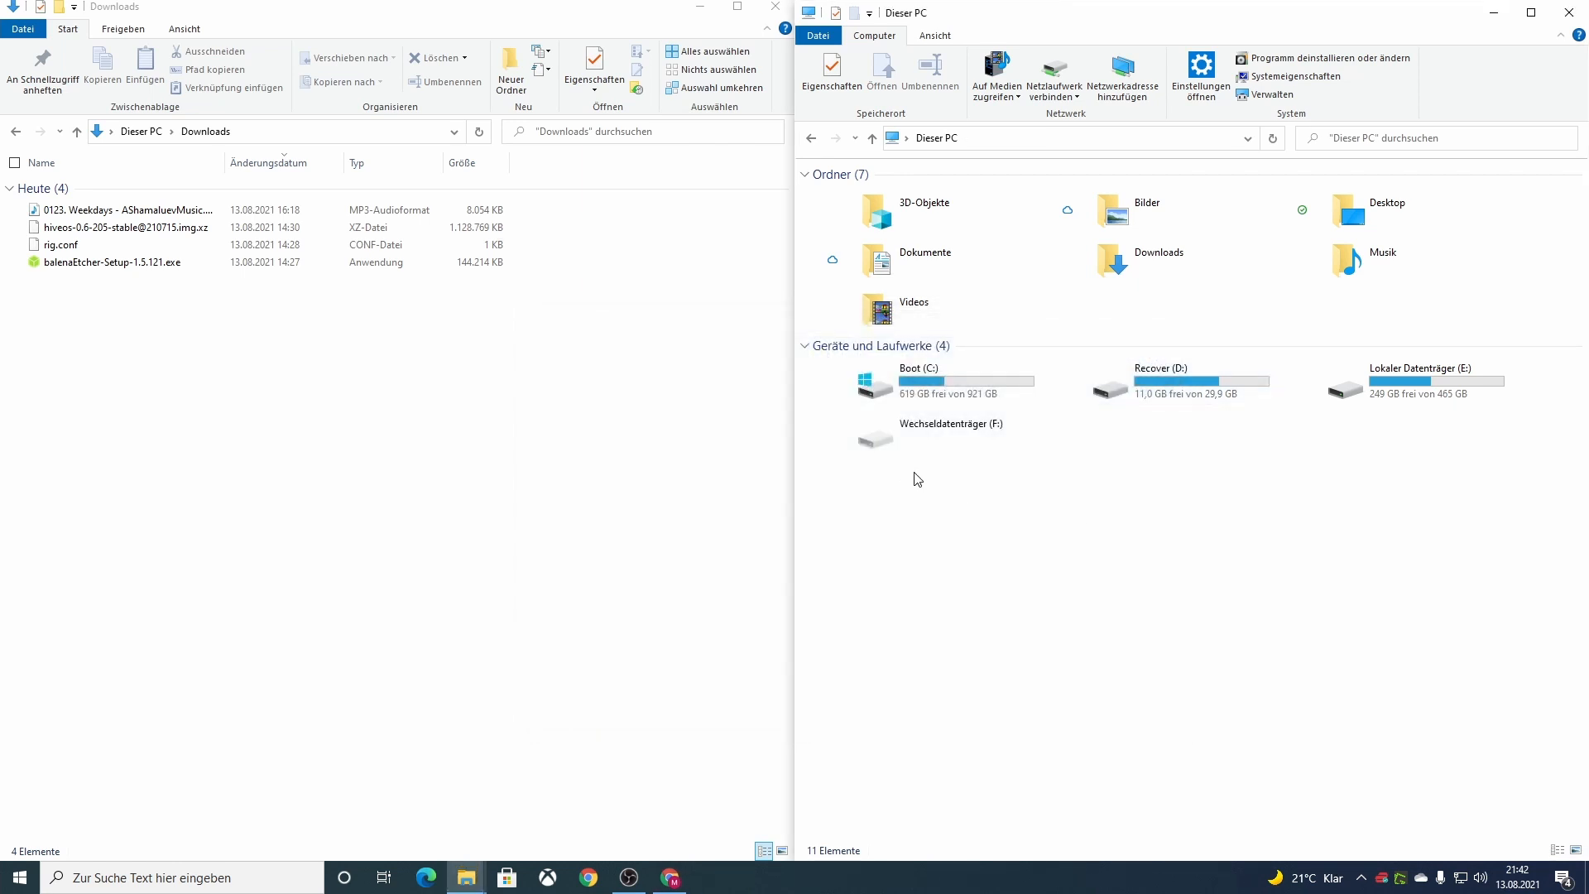
pyautogui.rightClick(997, 523)
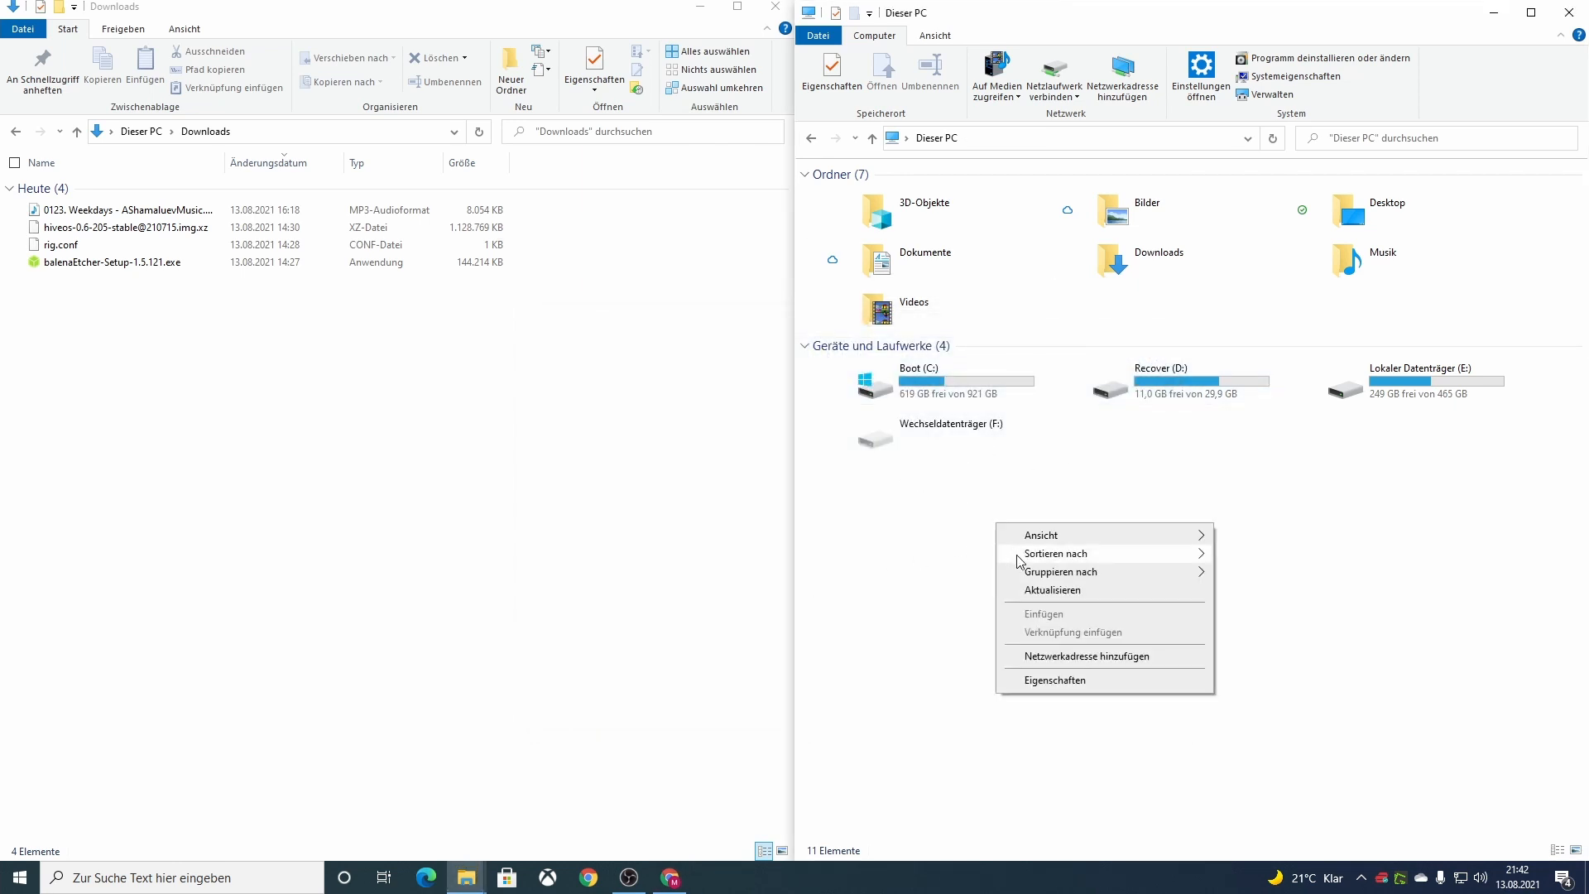
pyautogui.click(1022, 591)
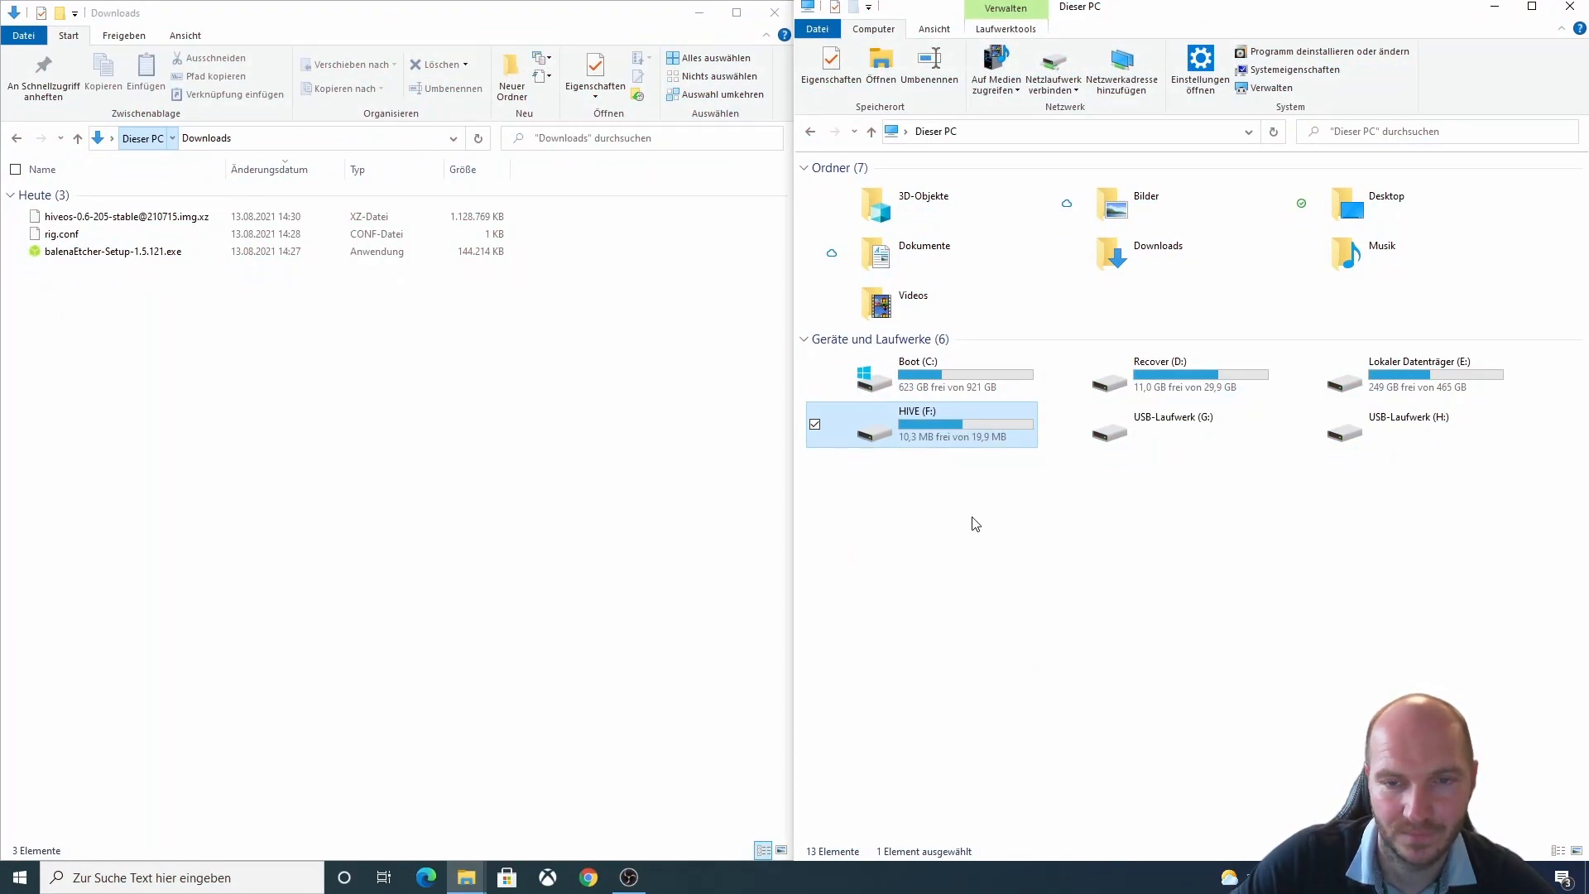
# - Copy rig.conf from the Downloads folder to the root of the HIVE (F:) drive
pyautogui.doubleClick(901, 417)
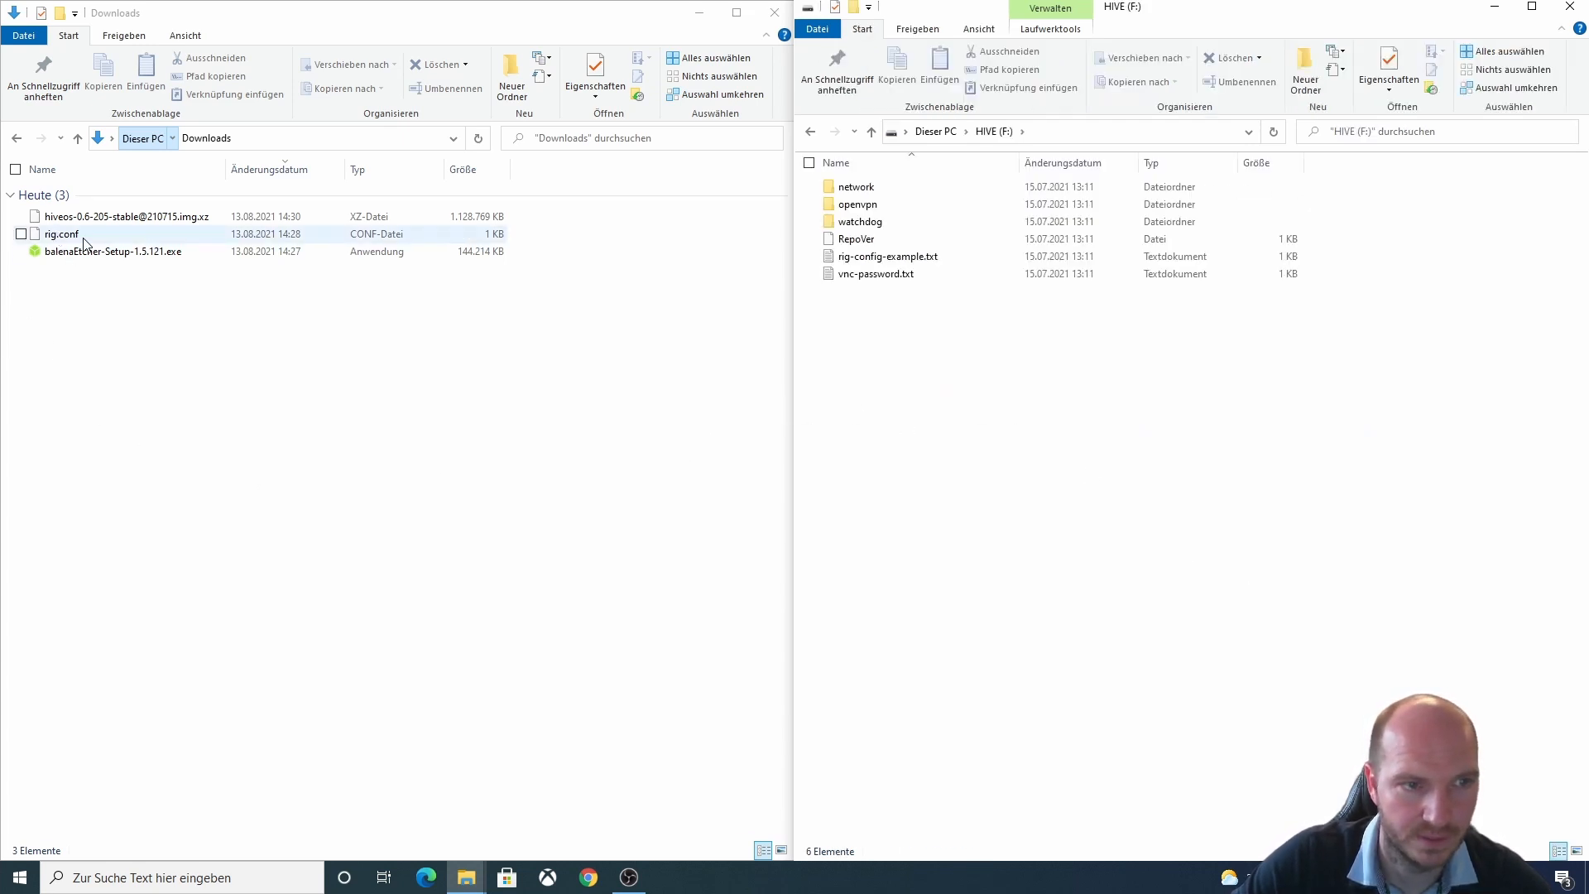
pyautogui.click(51, 238)
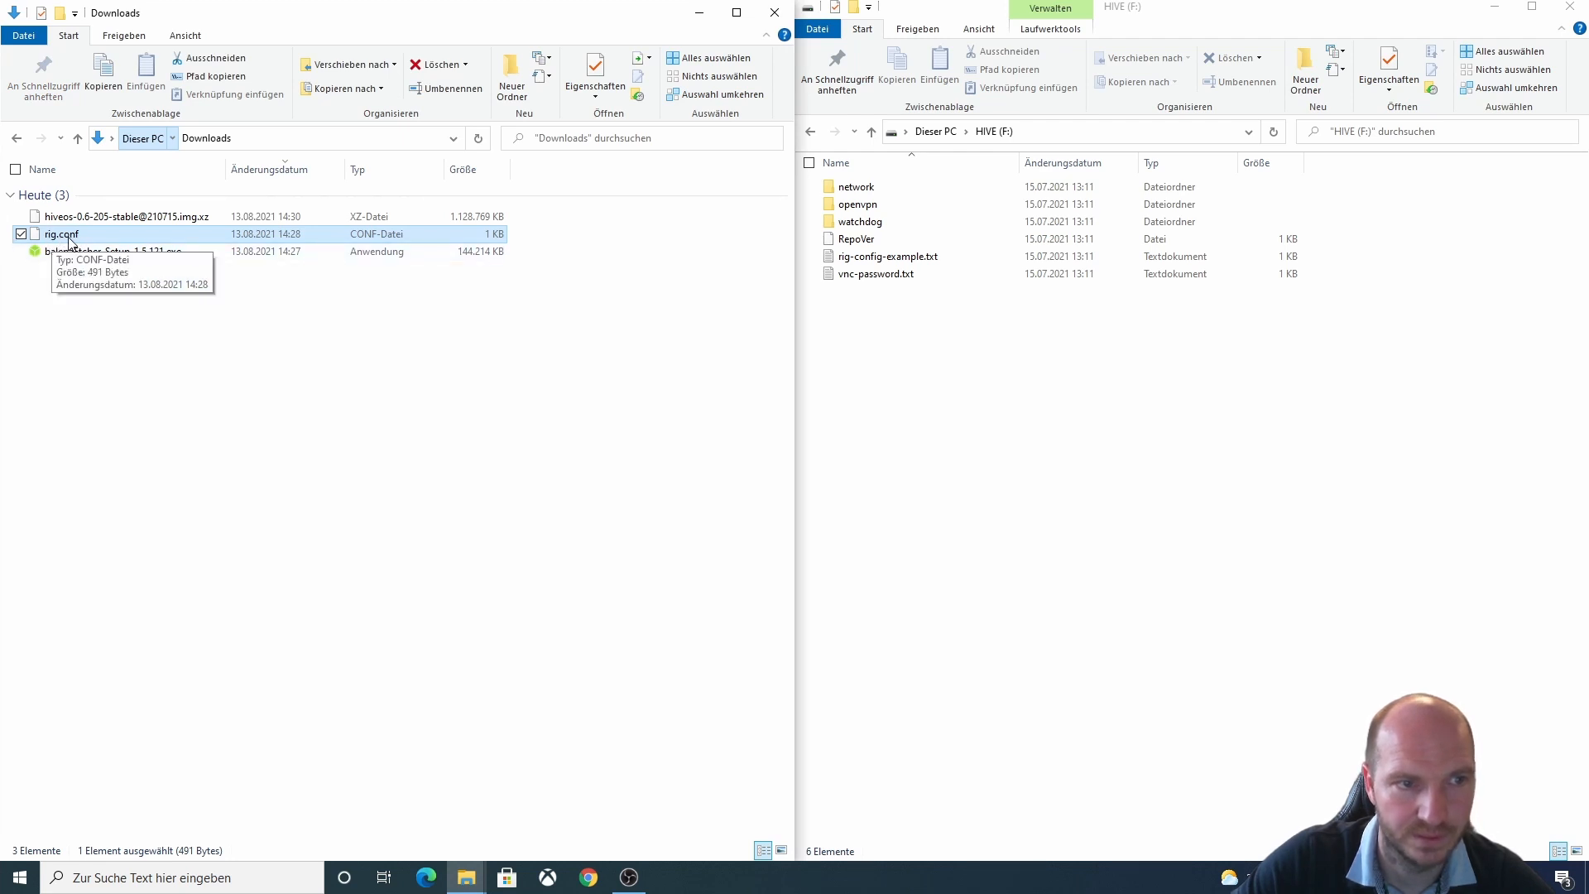
pyautogui.moveTo(64, 242); pyautogui.dragTo(919, 431)
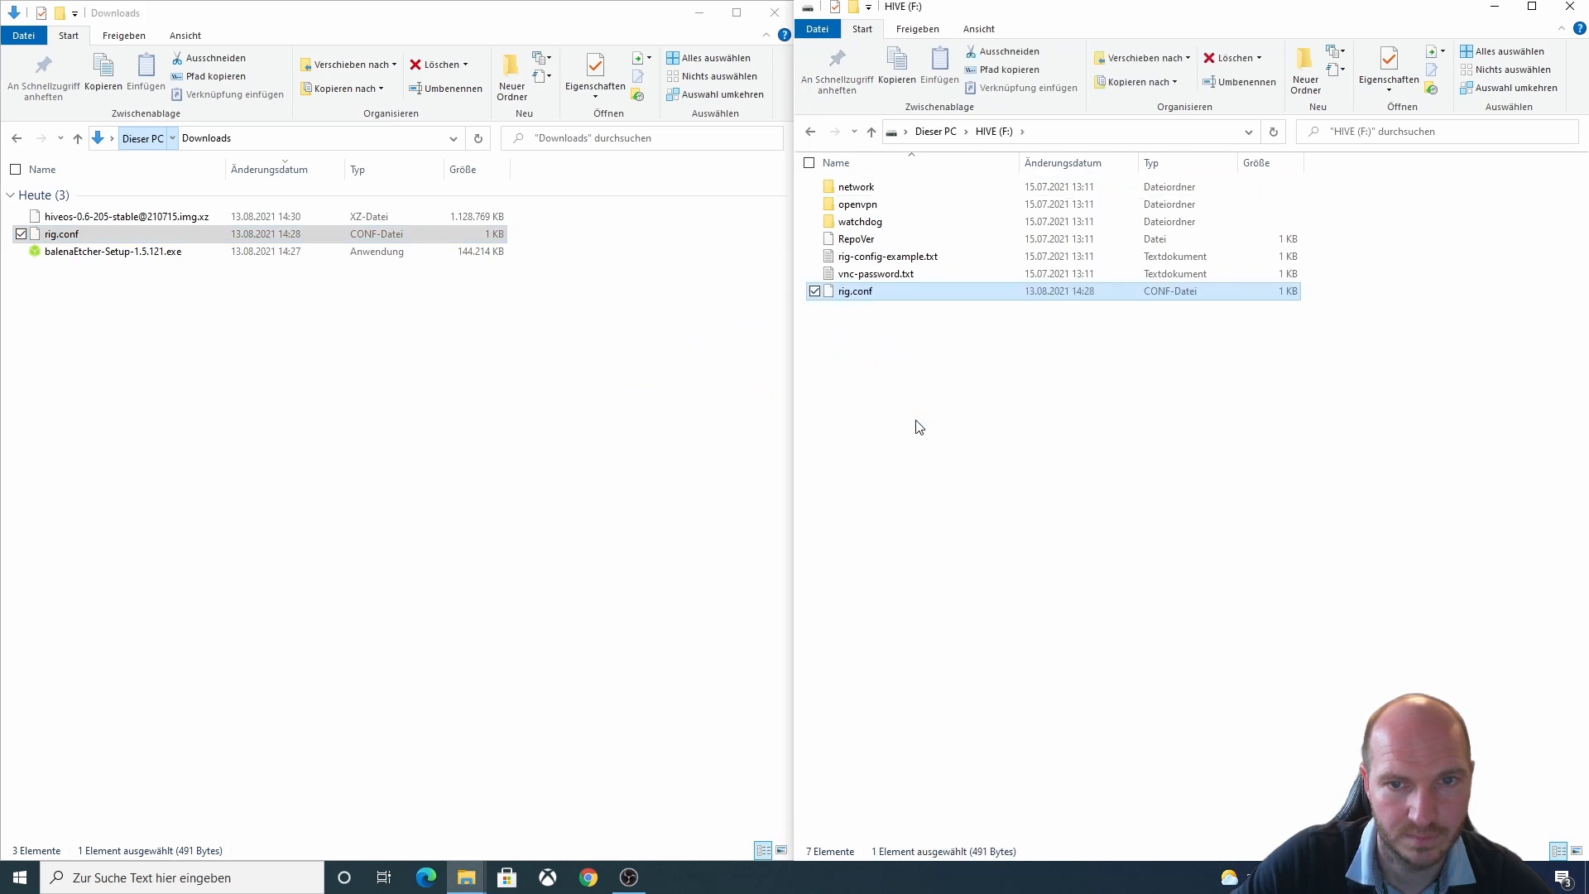
# - Open the copied rig.conf on the HIVE (F:) drive with the text app Editor
pyautogui.click(854, 295)
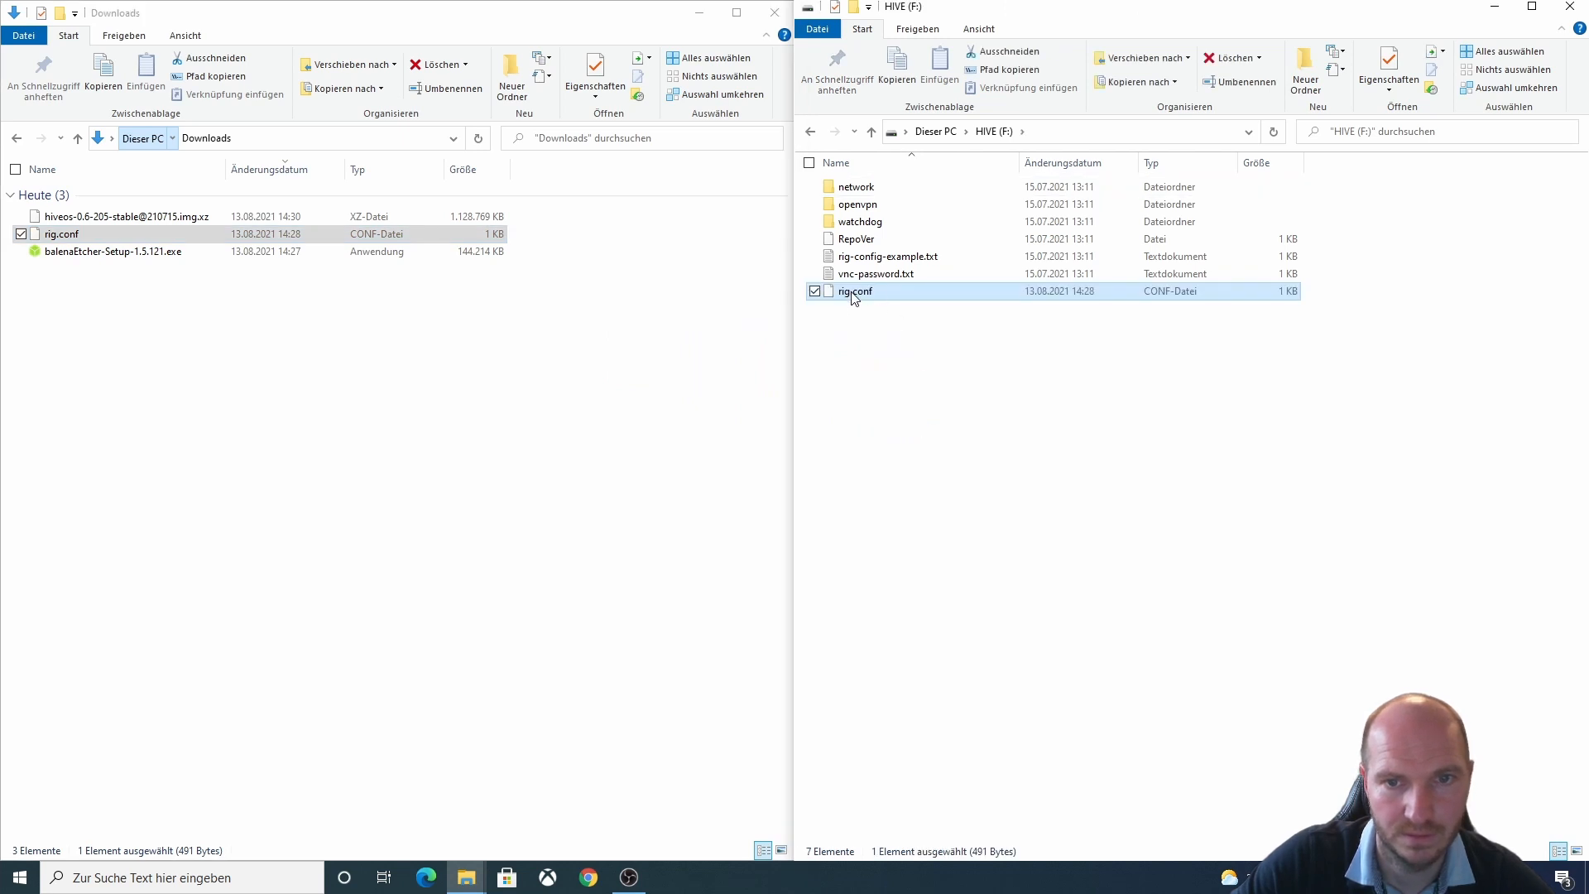
pyautogui.click(885, 363)
pyautogui.rightClick(863, 293)
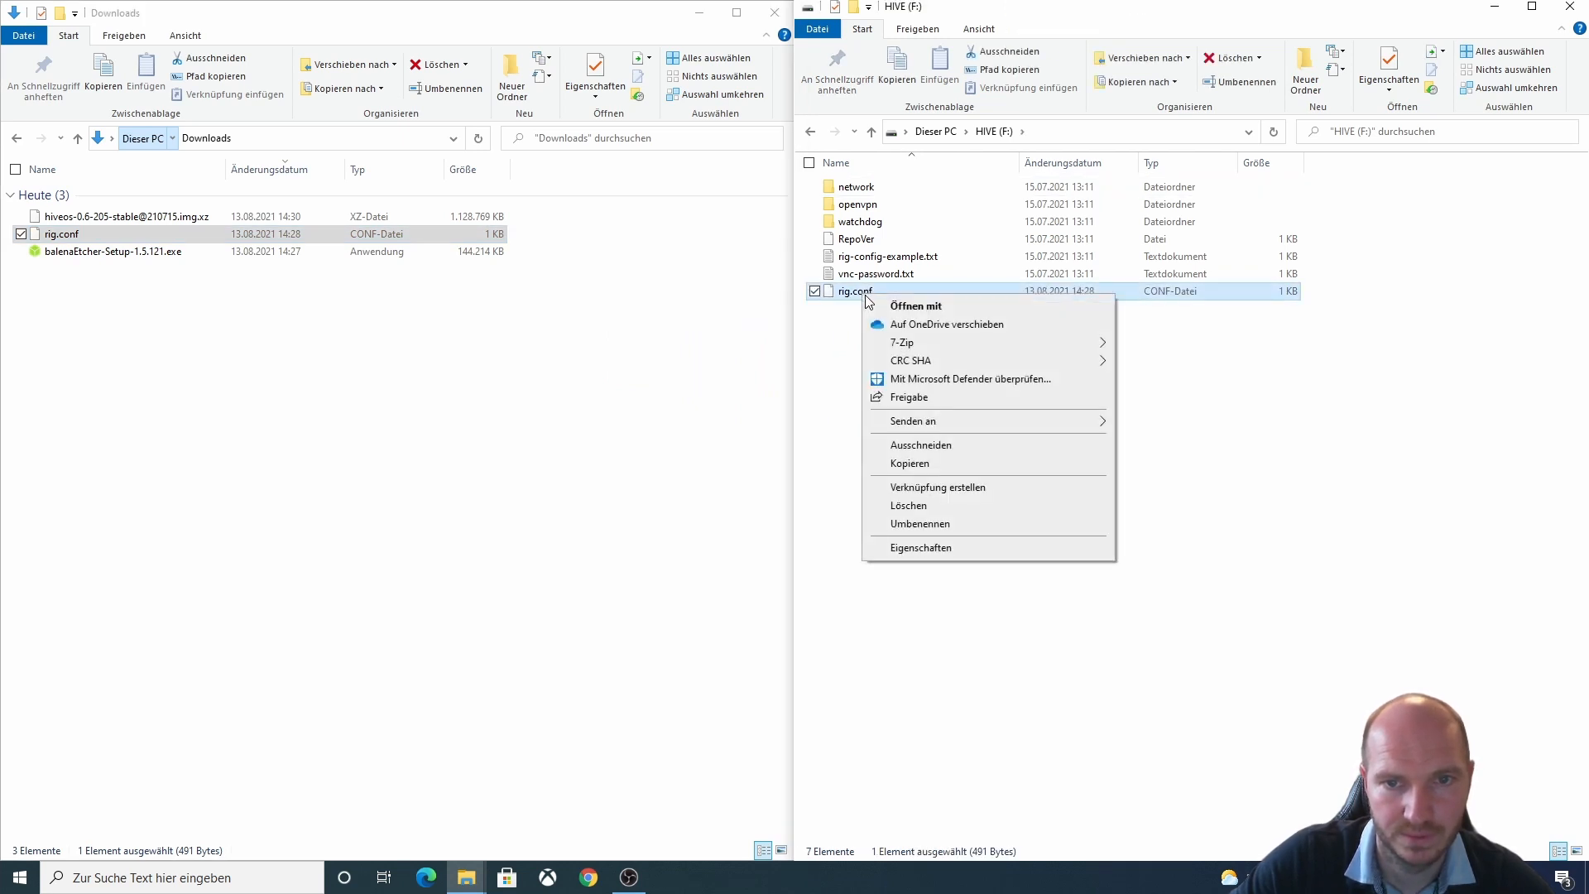
pyautogui.click(904, 312)
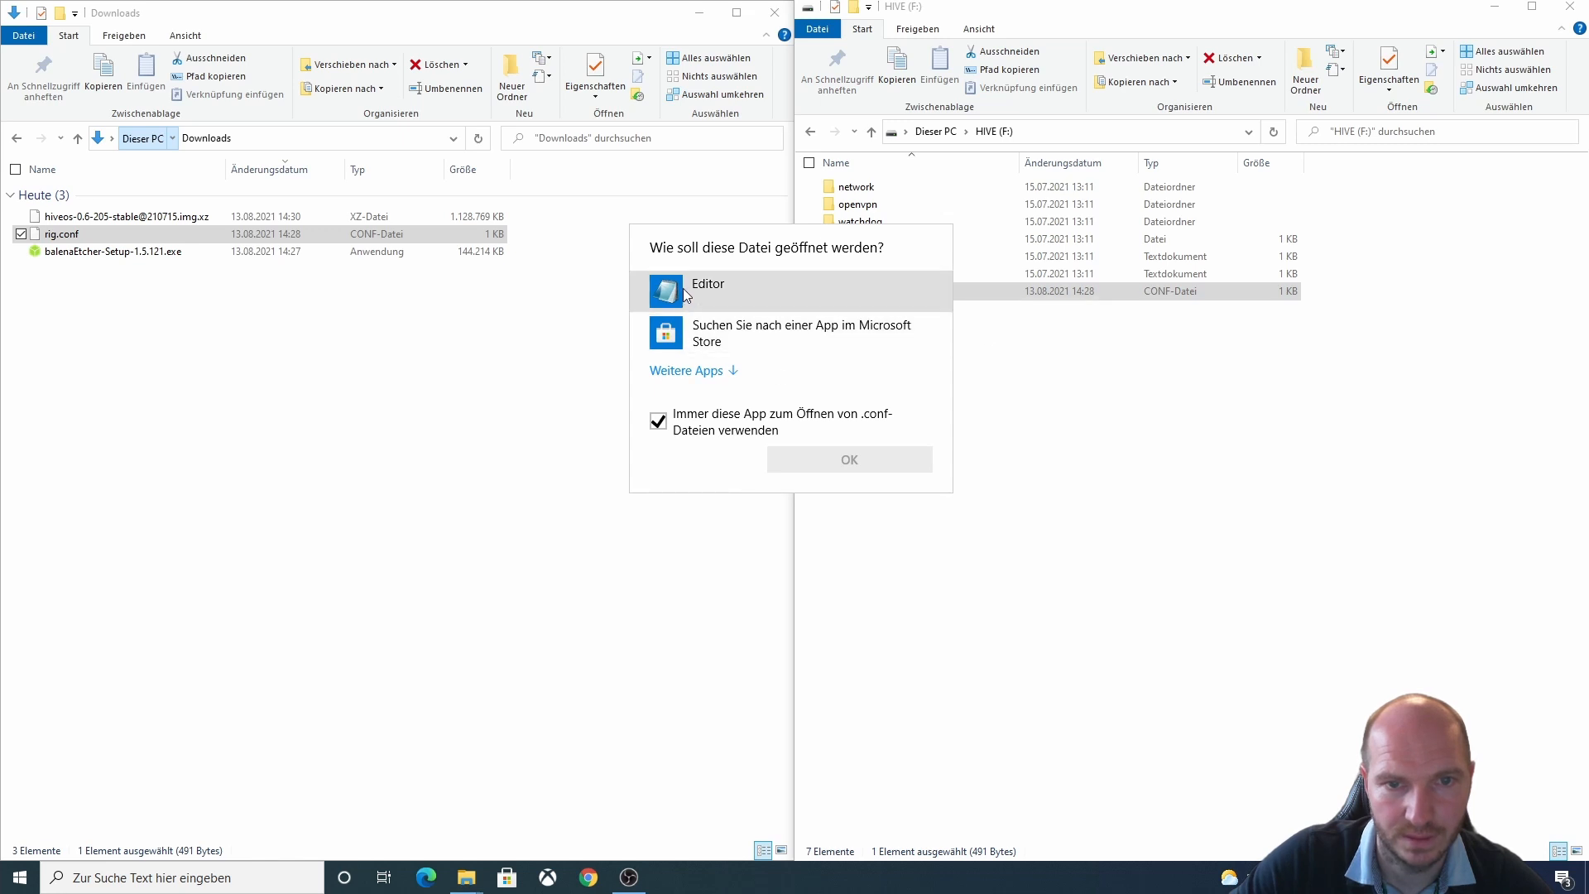
pyautogui.click(677, 420)
pyautogui.click(728, 289)
pyautogui.click(818, 462)
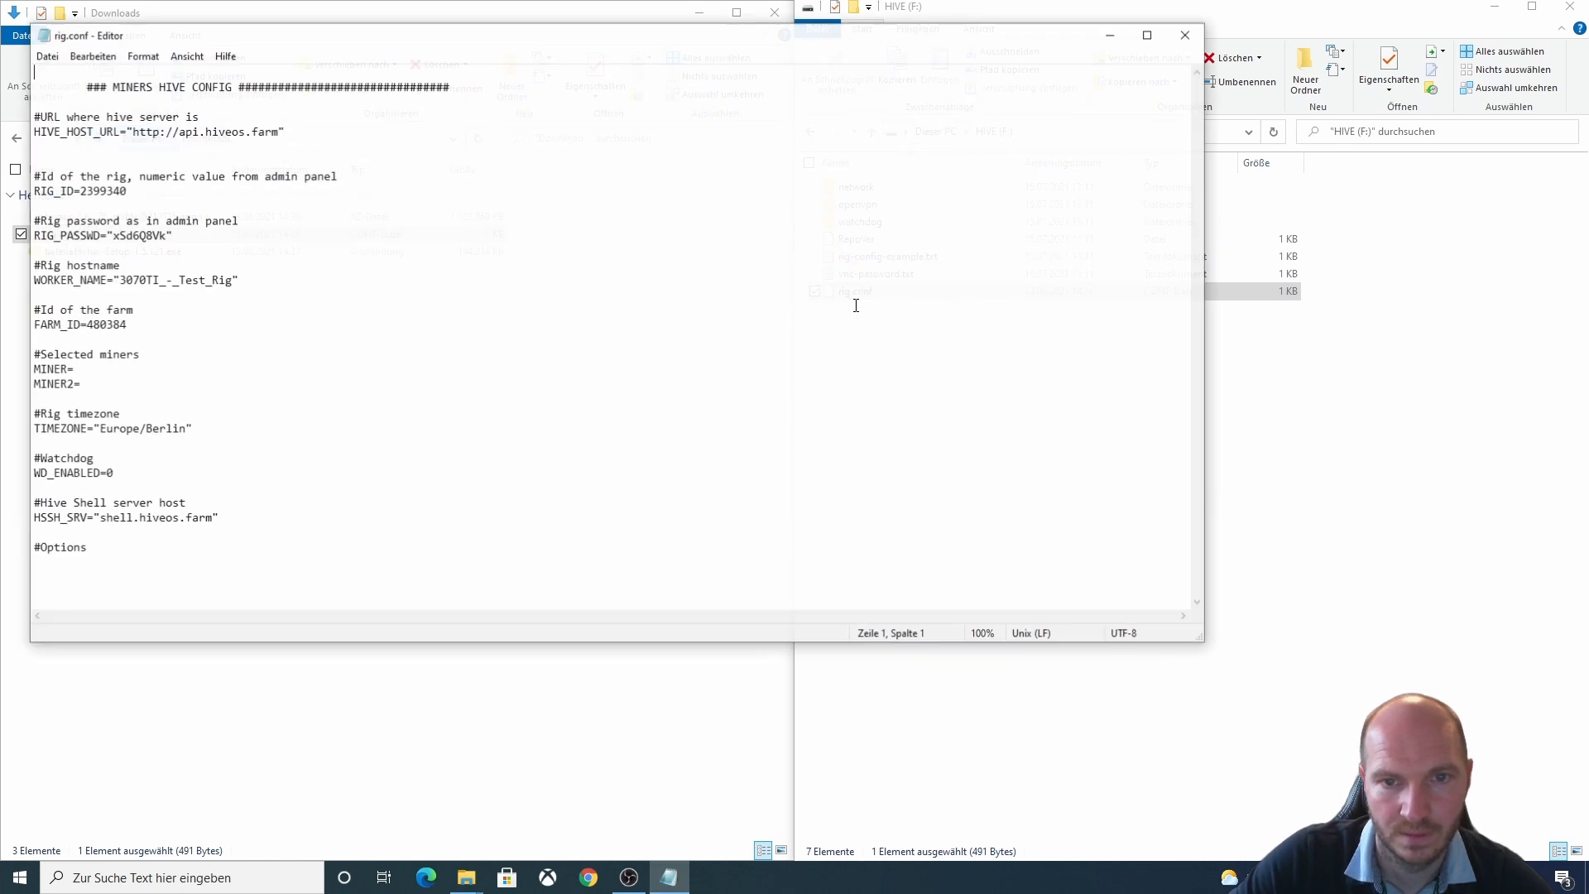
# - Check the worker name and rig ID entries in the enlarged rig.conf, and close the file
pyautogui.doubleClick(306, 35)
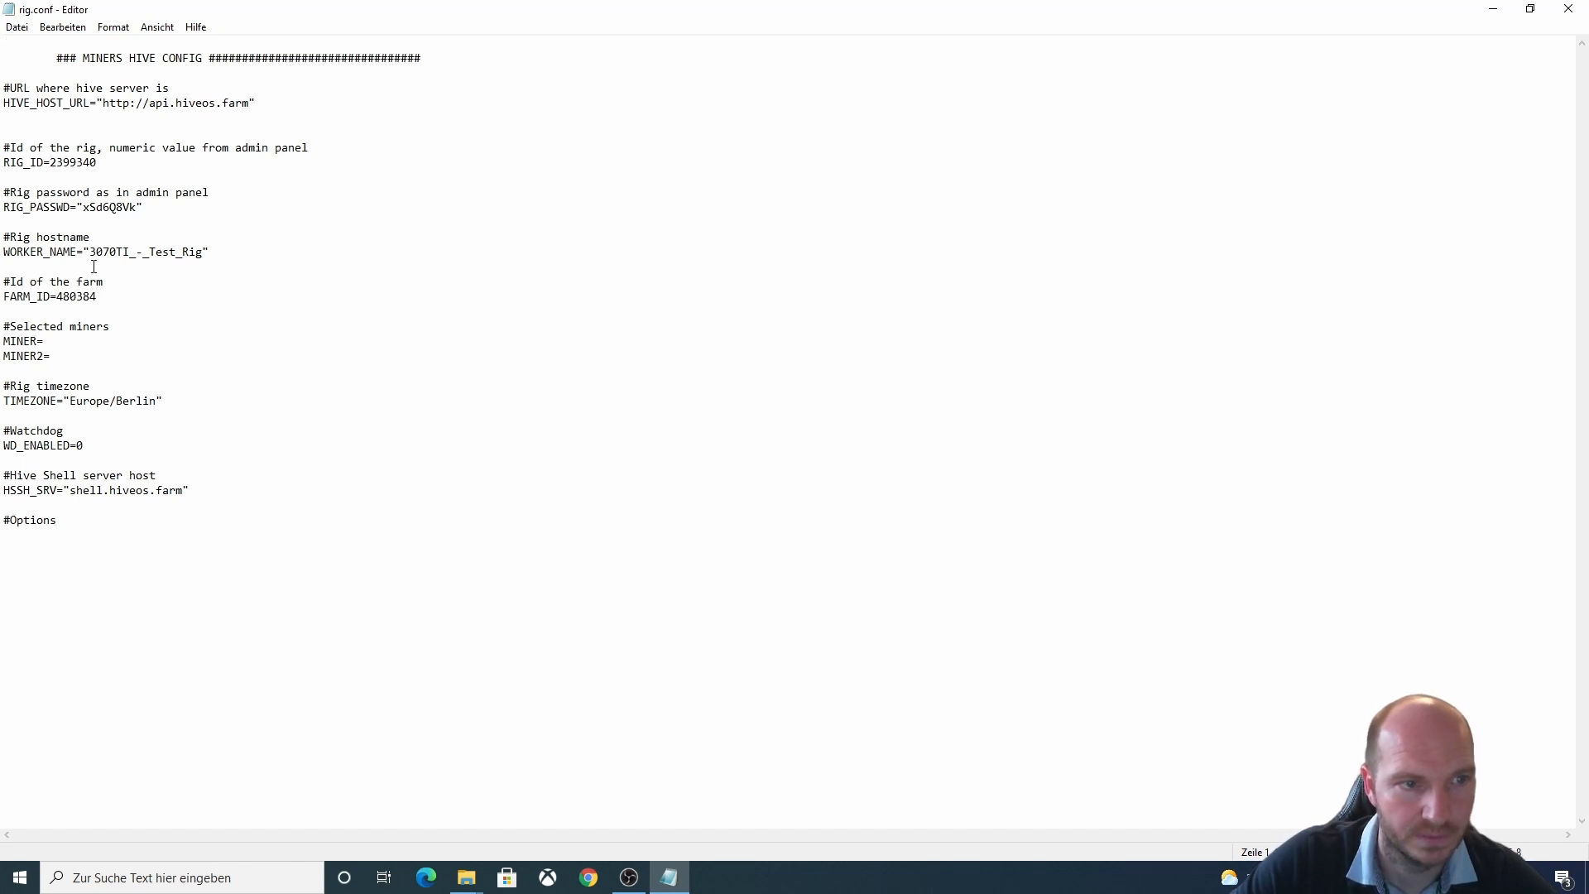
pyautogui.moveTo(90, 253); pyautogui.dragTo(205, 253)
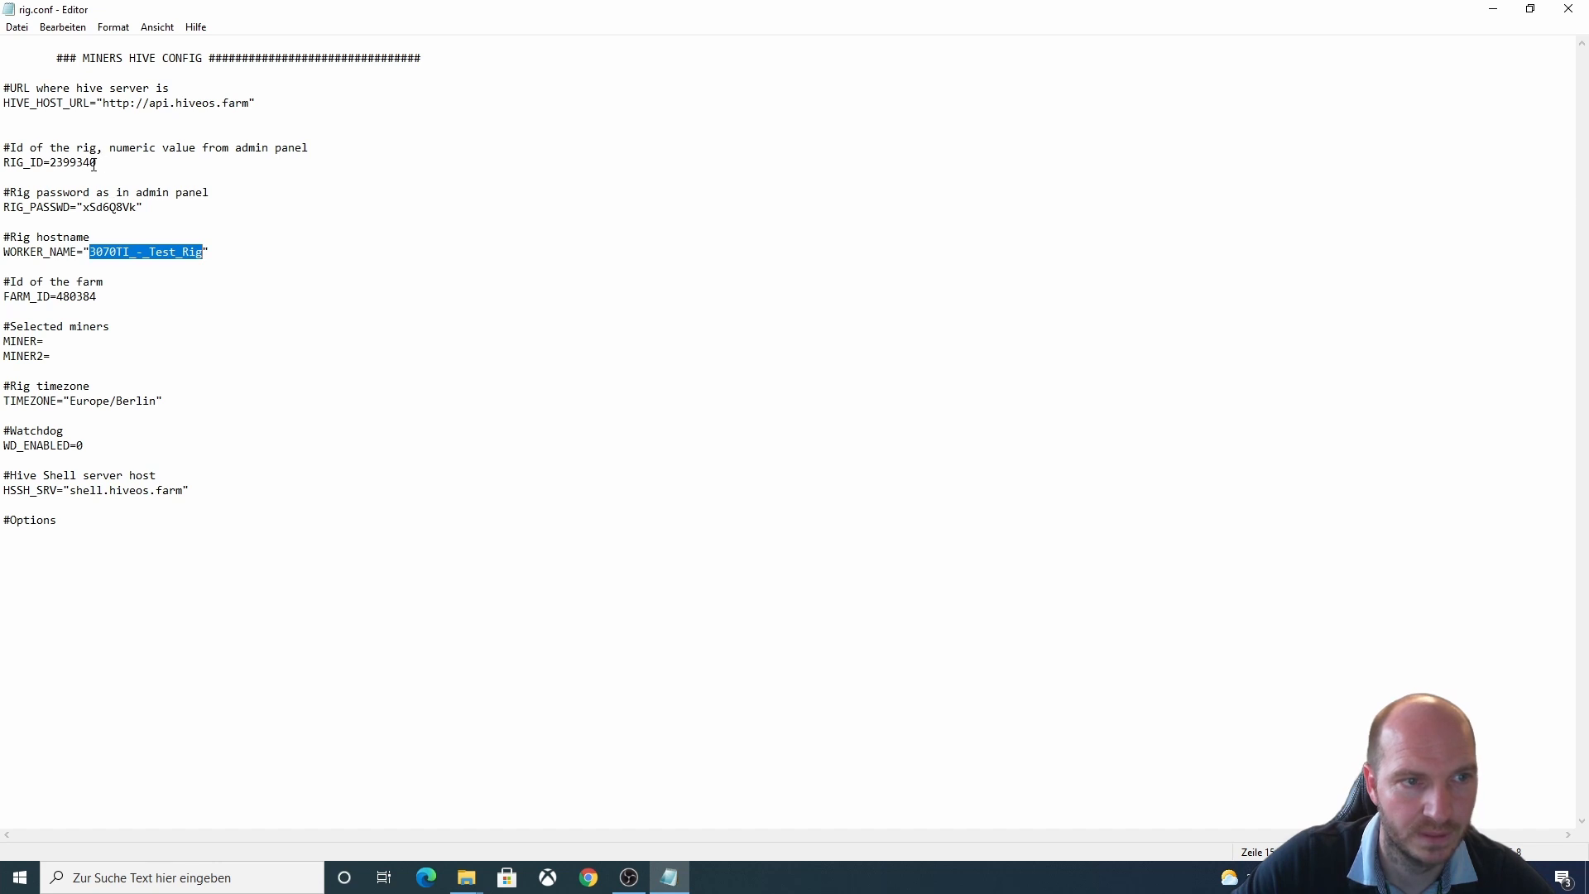
pyautogui.moveTo(97, 163); pyautogui.dragTo(49, 163)
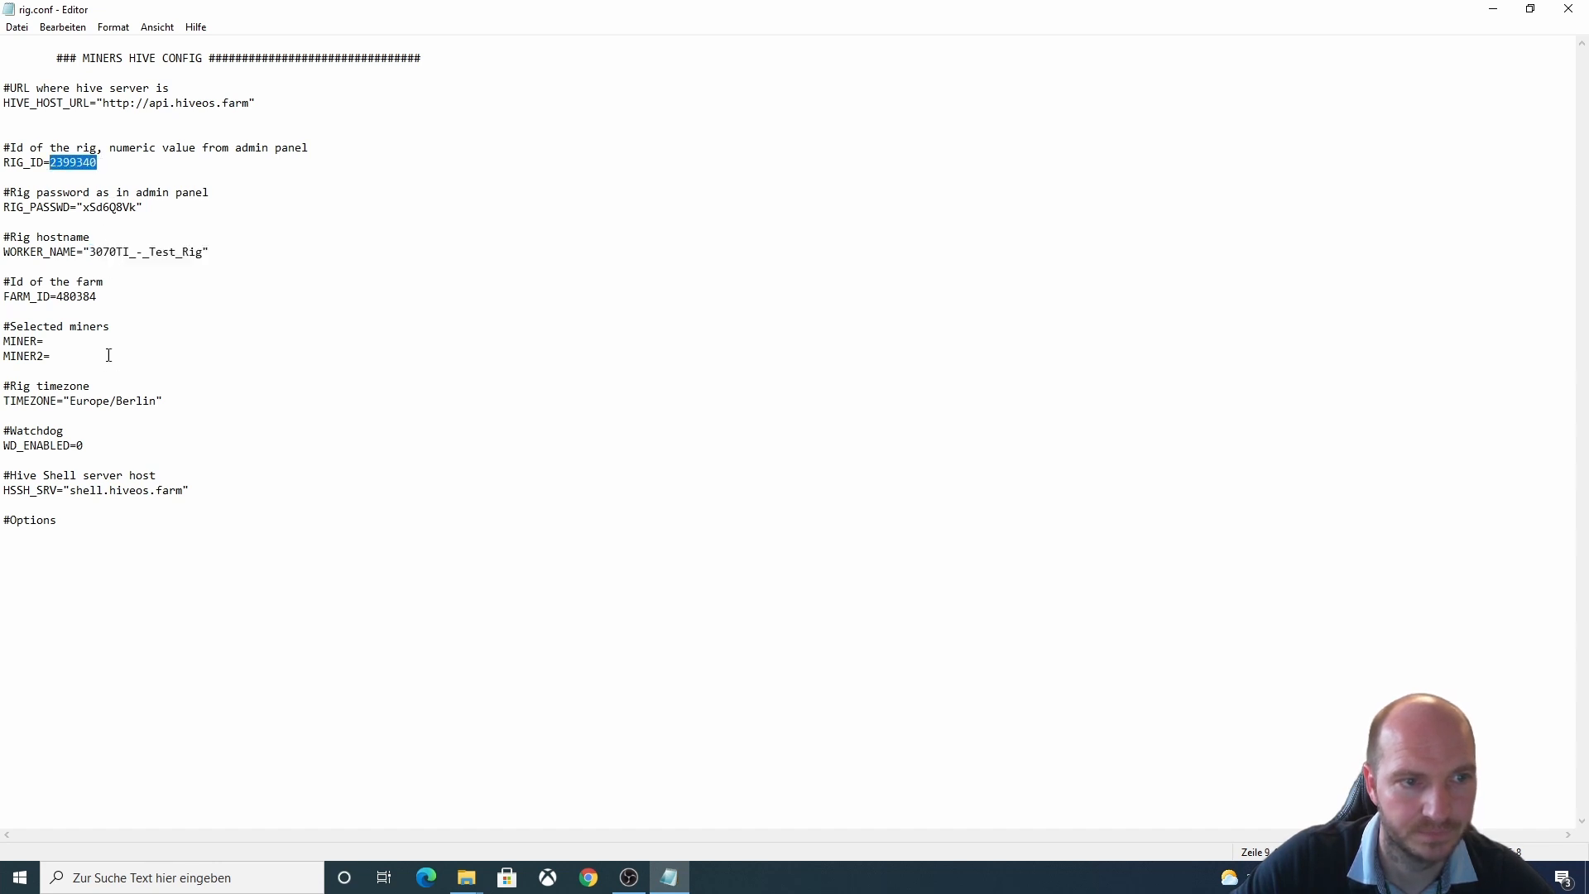
pyautogui.click(81, 353)
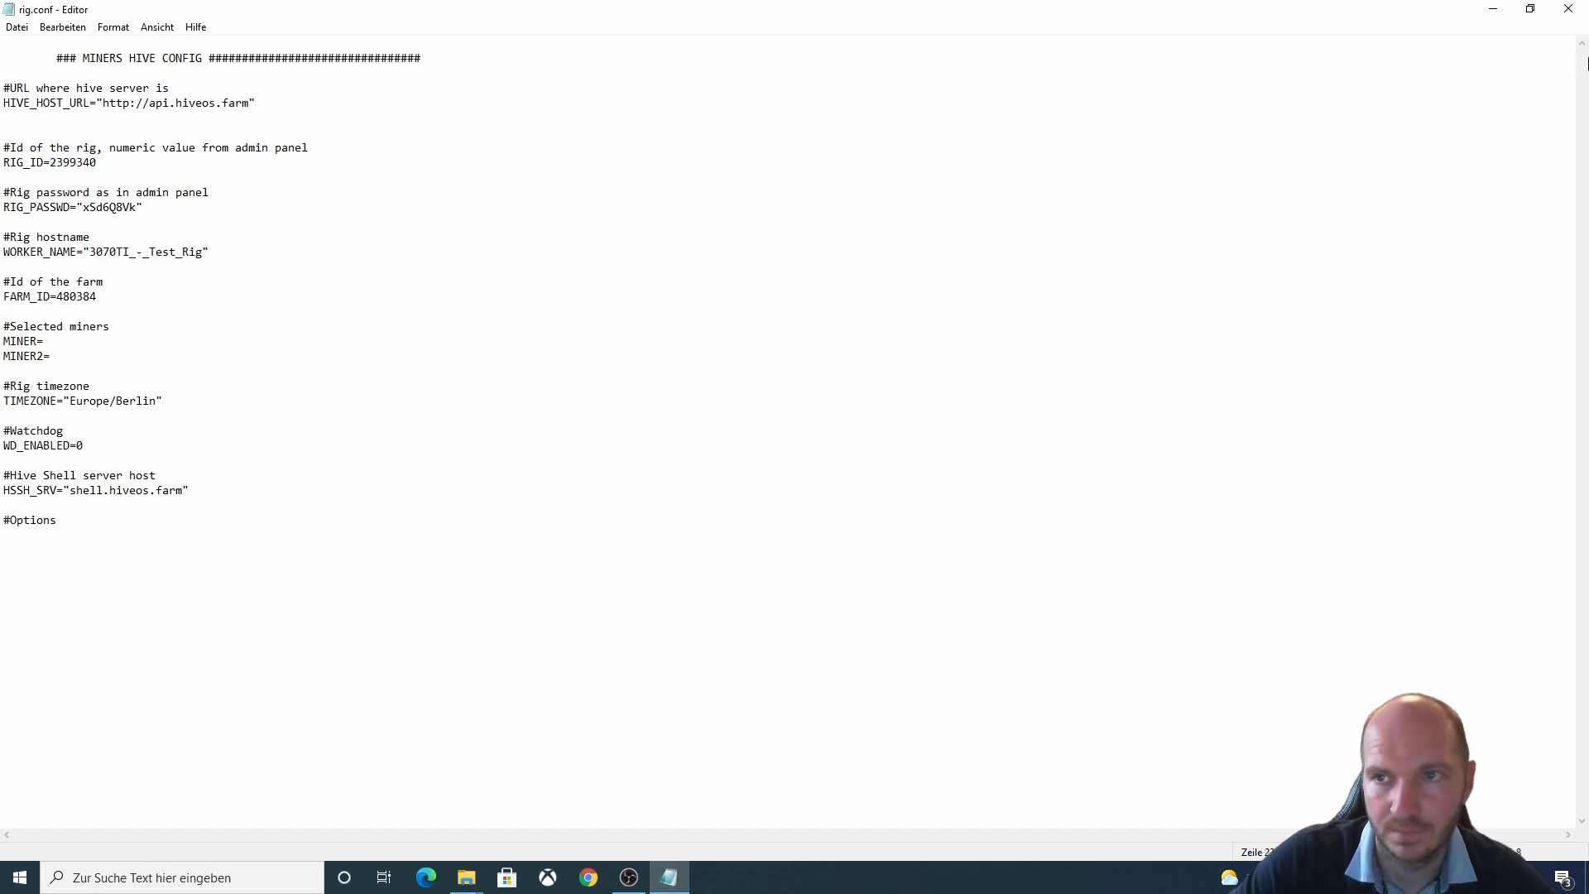
pyautogui.click(1569, 8)
pyautogui.click(907, 485)
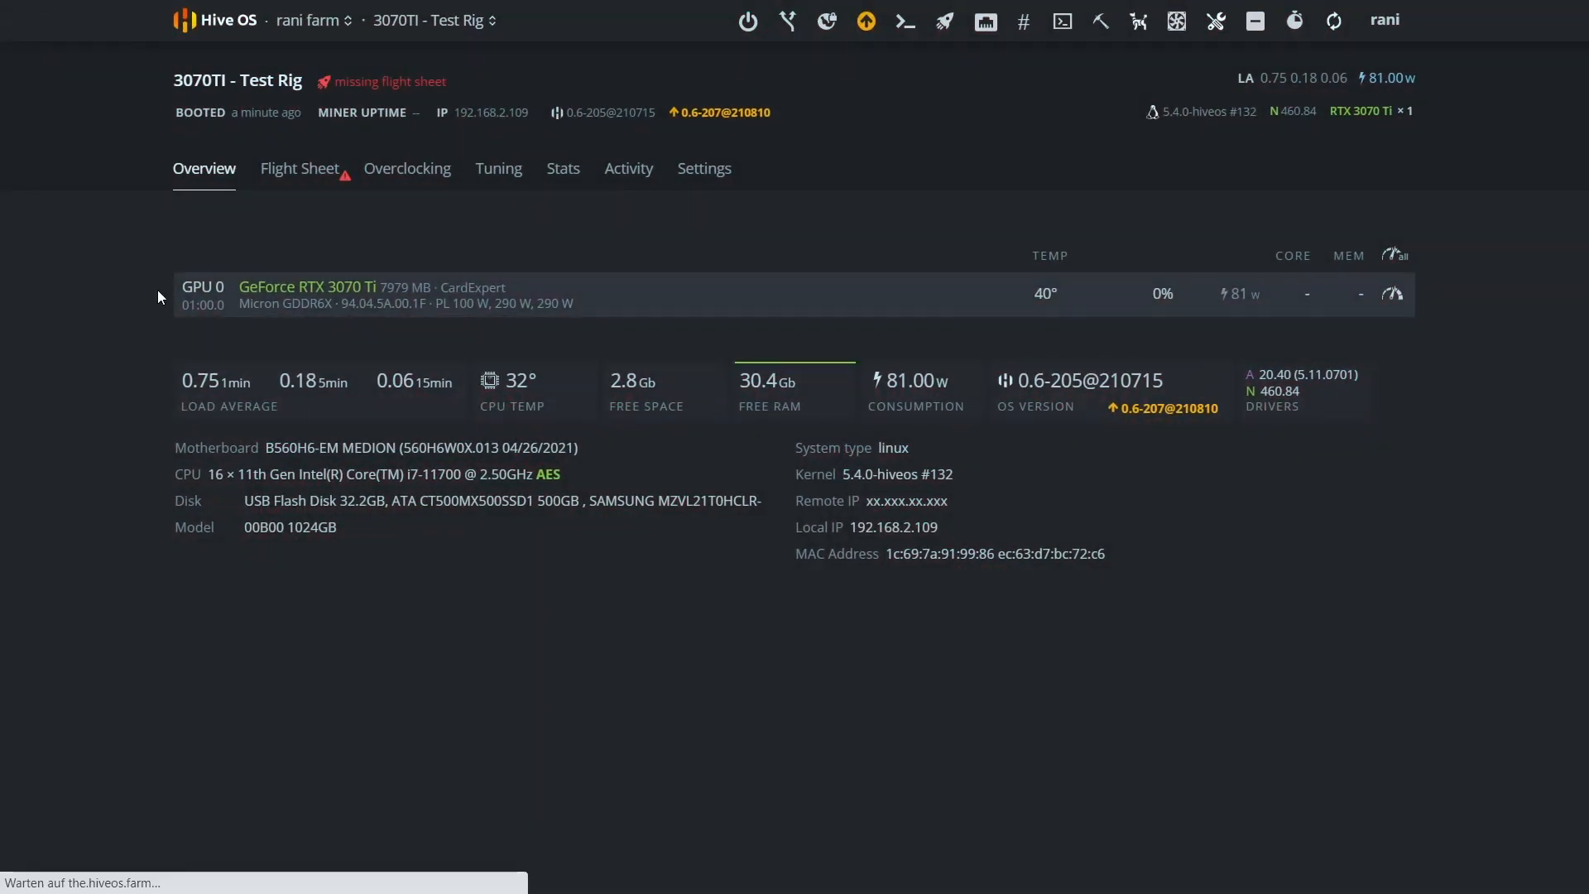
# - Switch to Hive OS and examine the overview and status line of the 3070TI - Test Rig worker
pyautogui.click(224, 31)
pyautogui.click(205, 372)
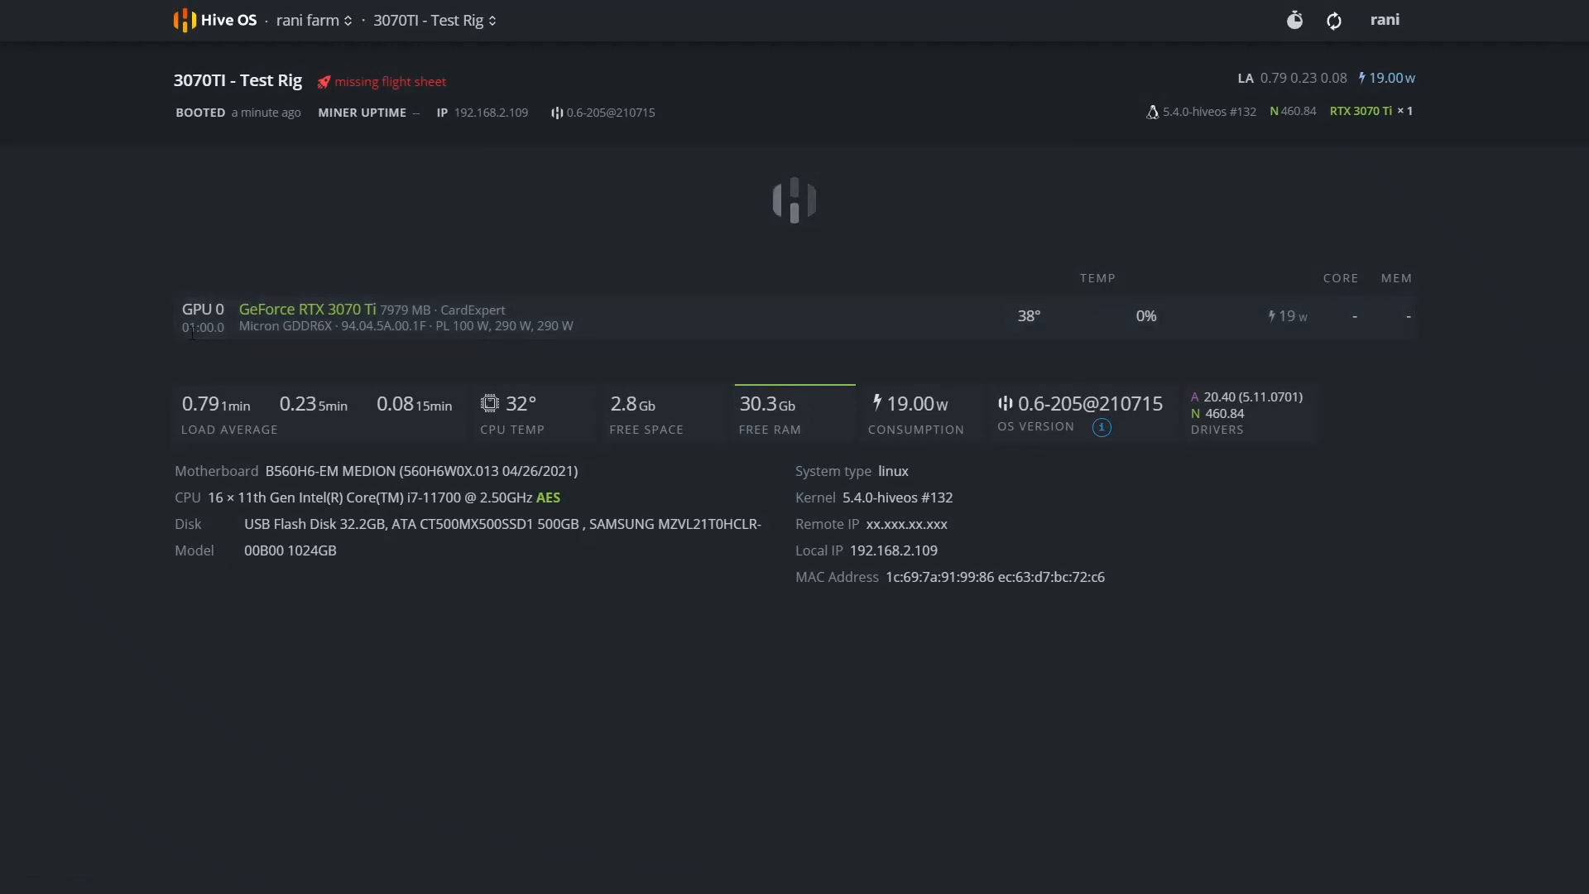
pyautogui.moveTo(274, 101)
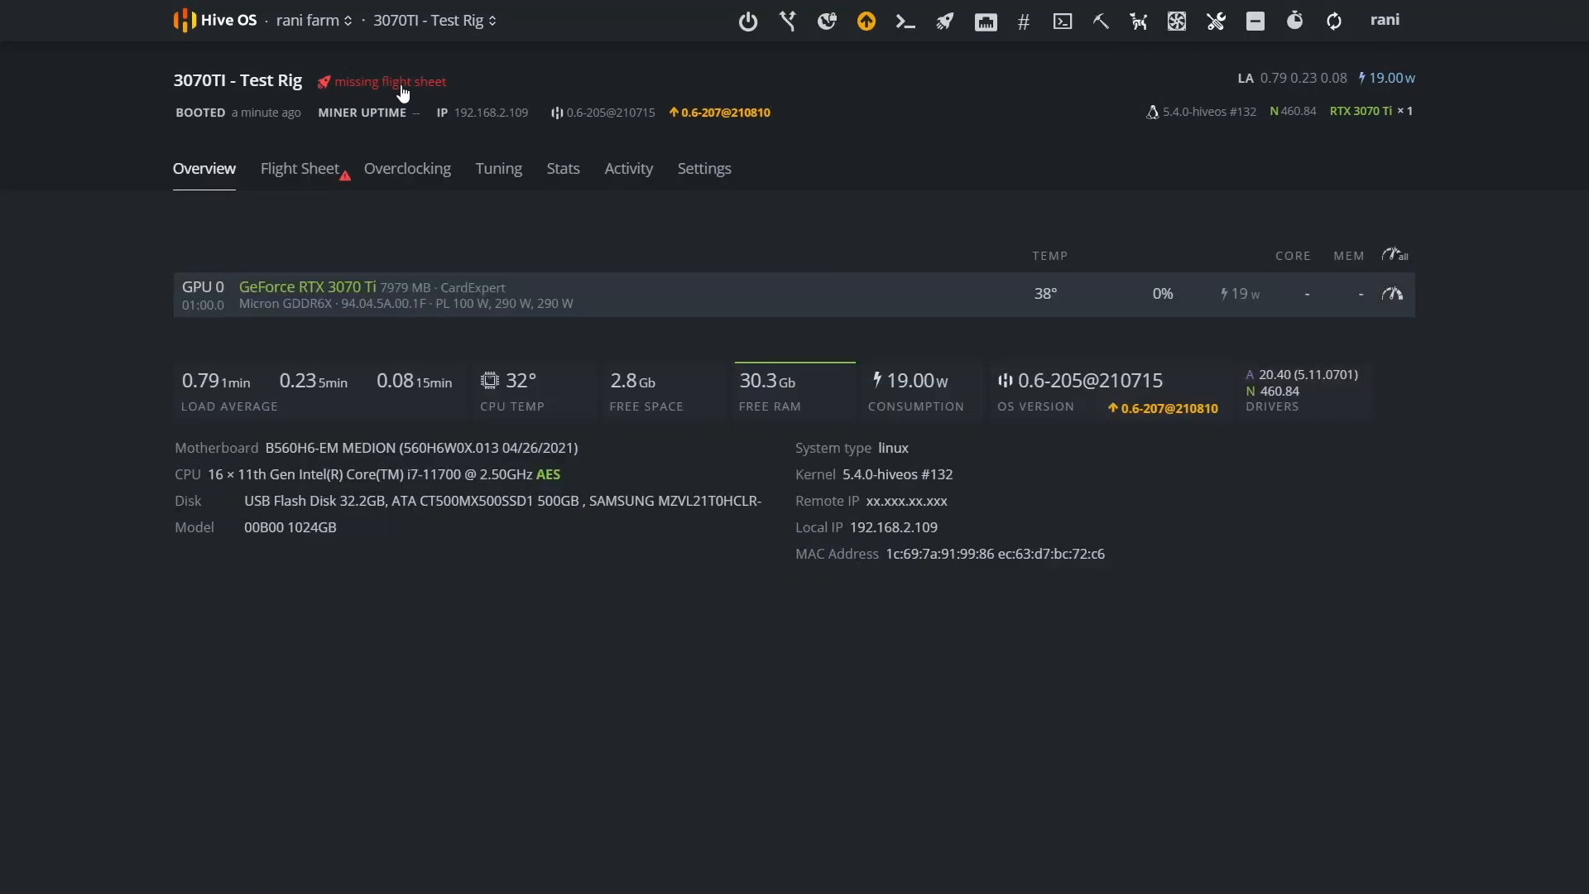
# - Start a new wallet among the owner's wallets and choose CFX as its coin
pyautogui.click(225, 33)
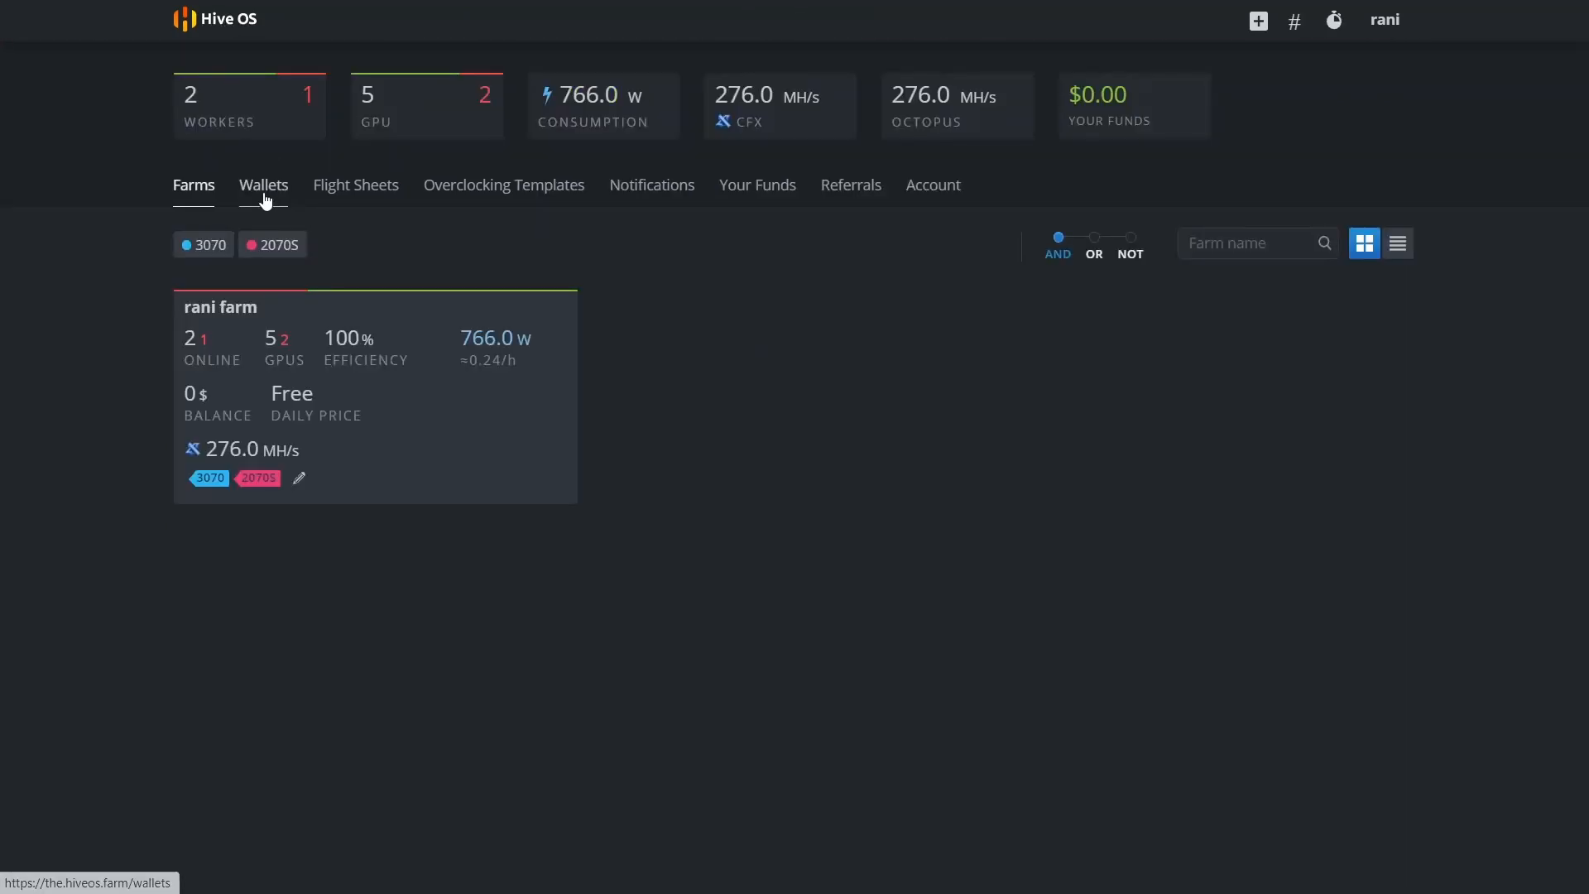
pyautogui.click(265, 197)
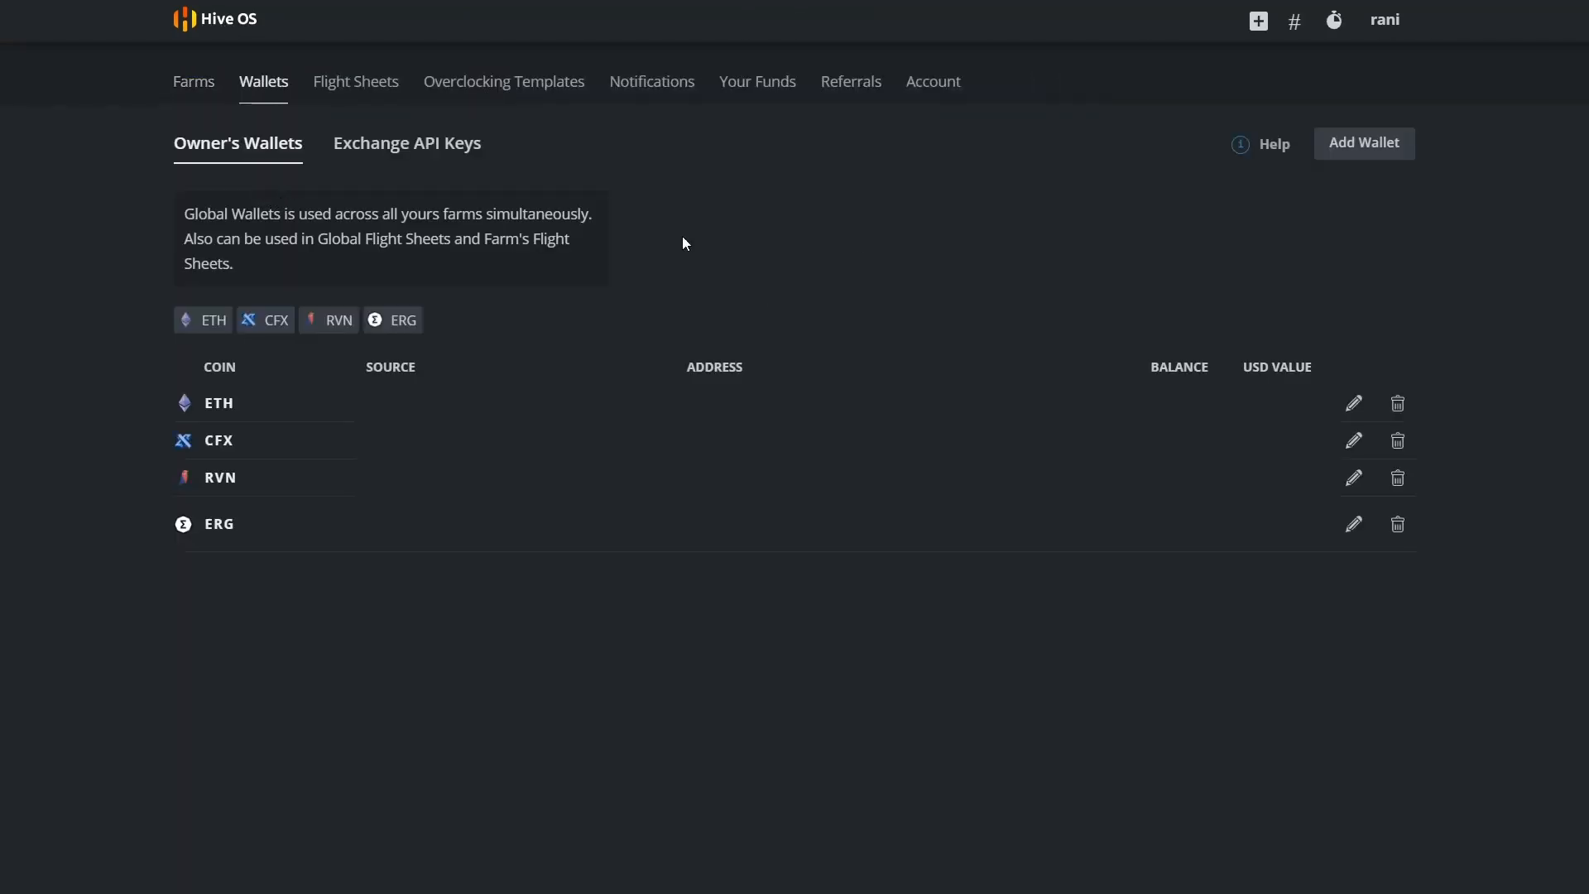
pyautogui.click(1351, 145)
pyautogui.click(589, 296)
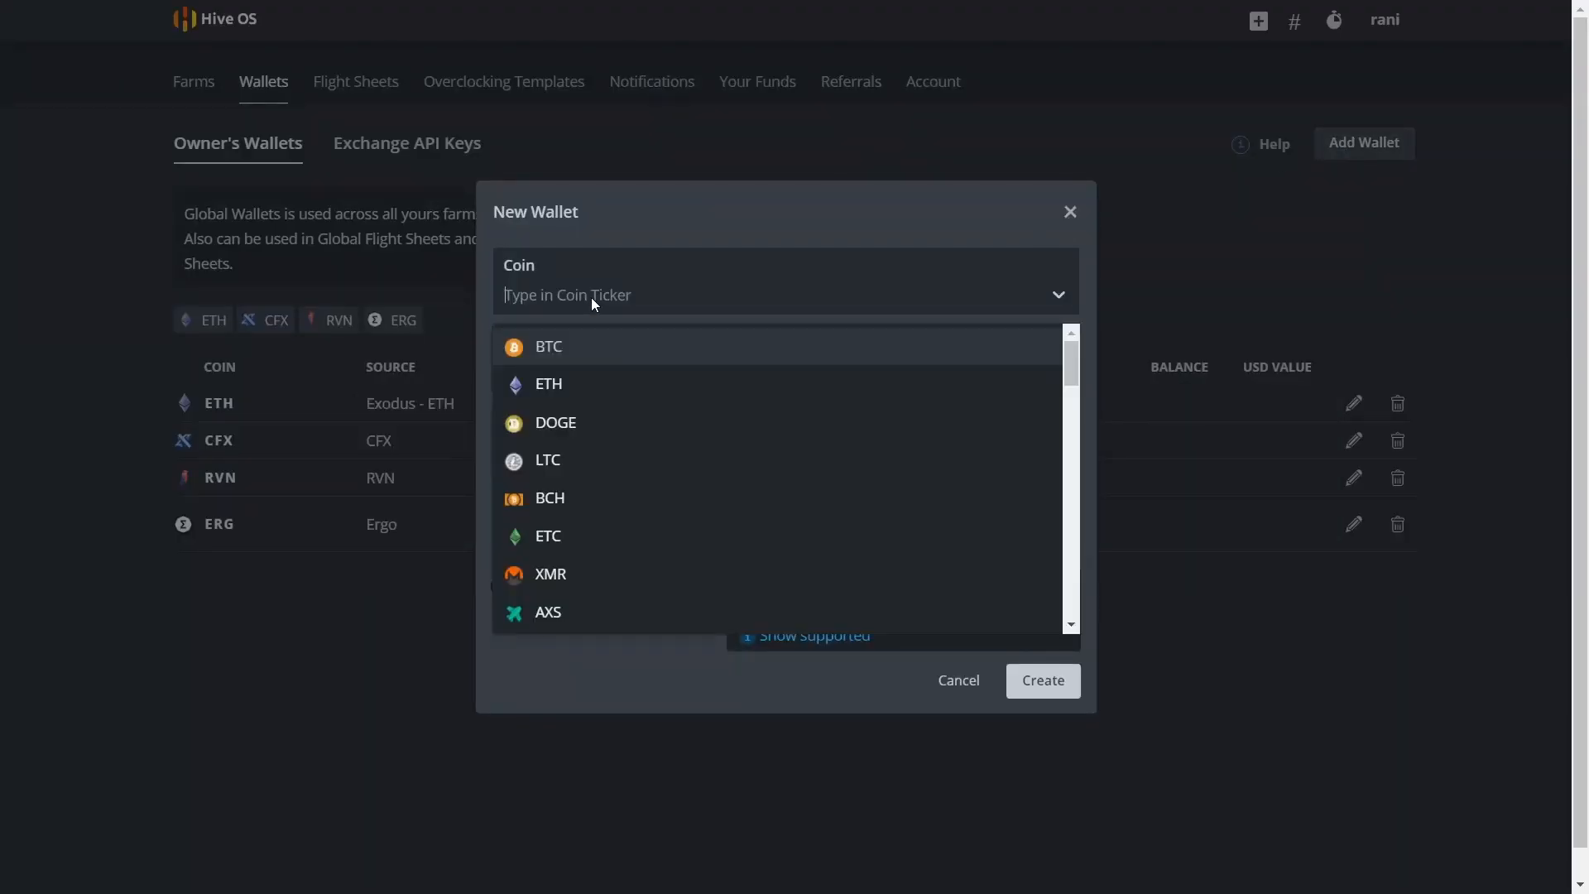
pyautogui.write('cfx')
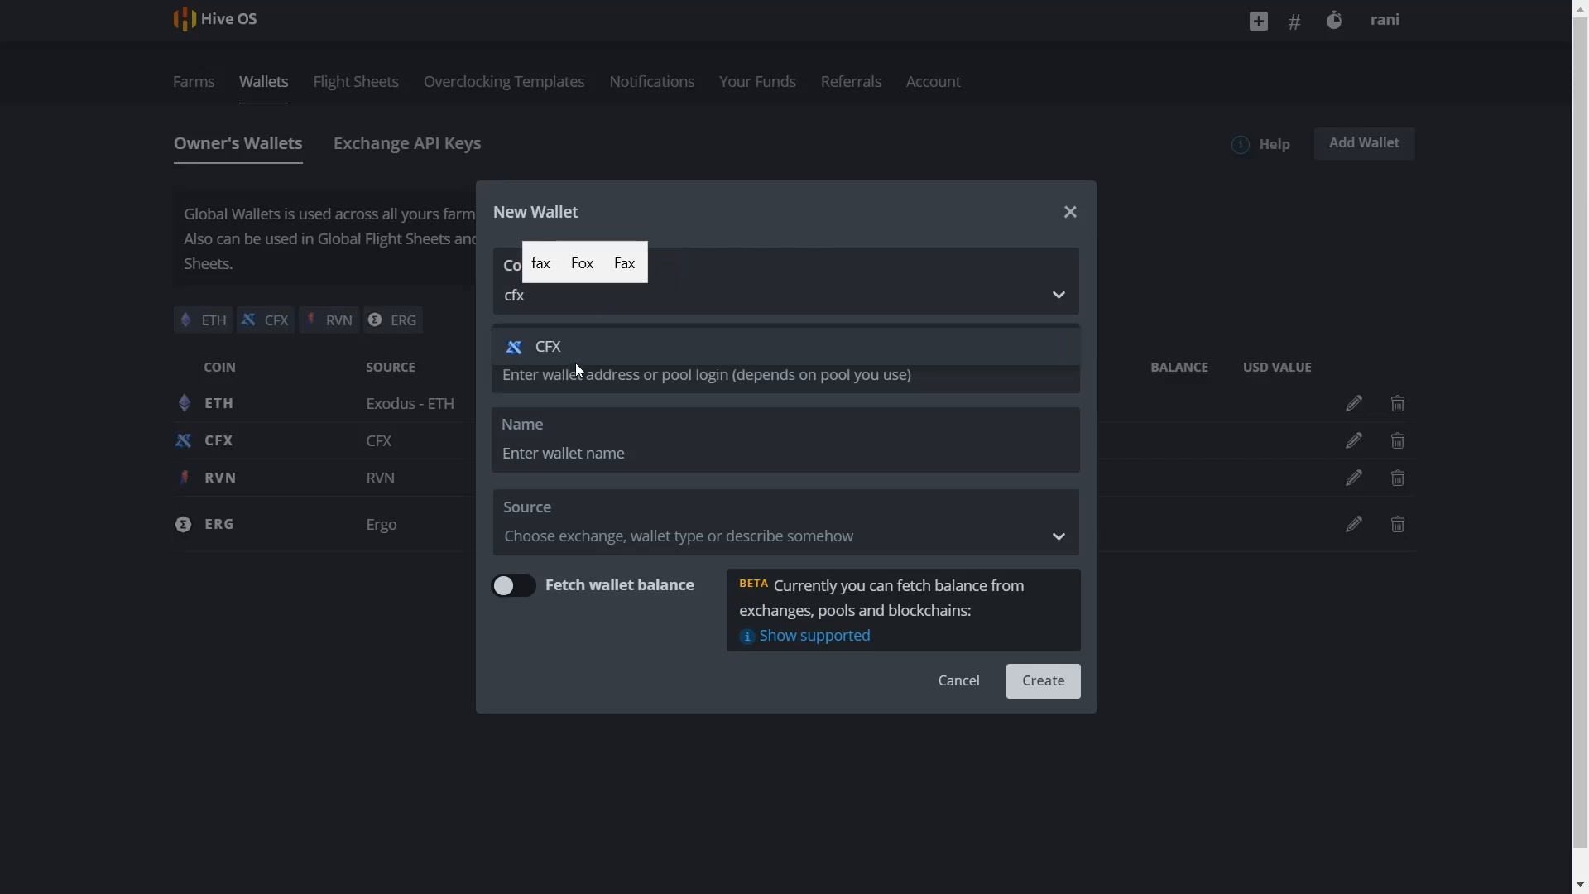
pyautogui.click(574, 357)
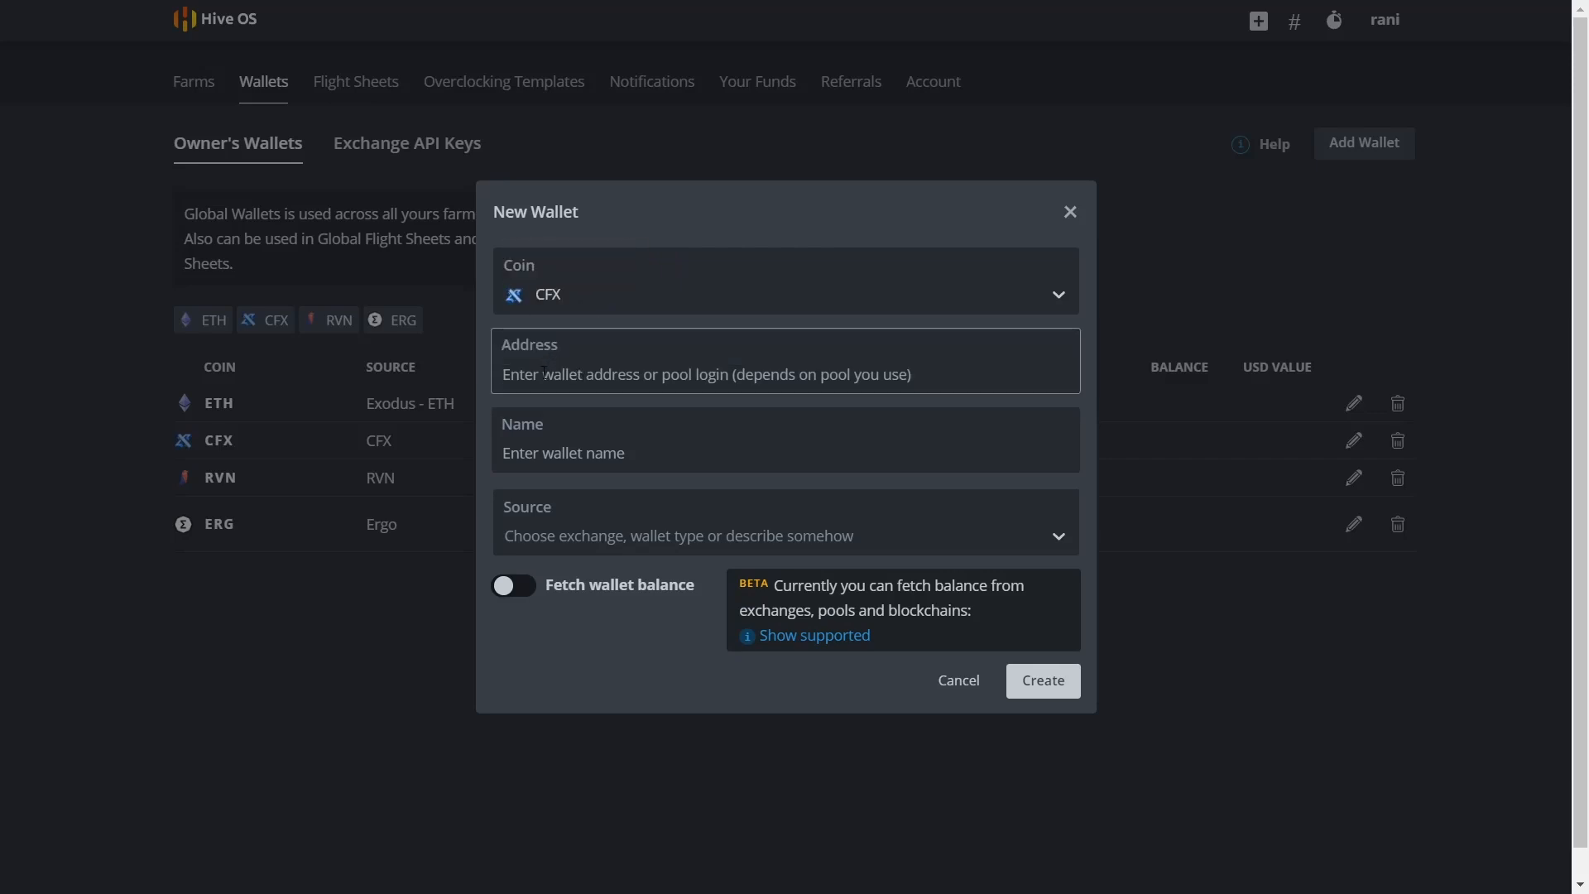
# - Fill in the wallet address, name the wallet 3070 TI TEST, and create it
pyautogui.write('cfx:12')
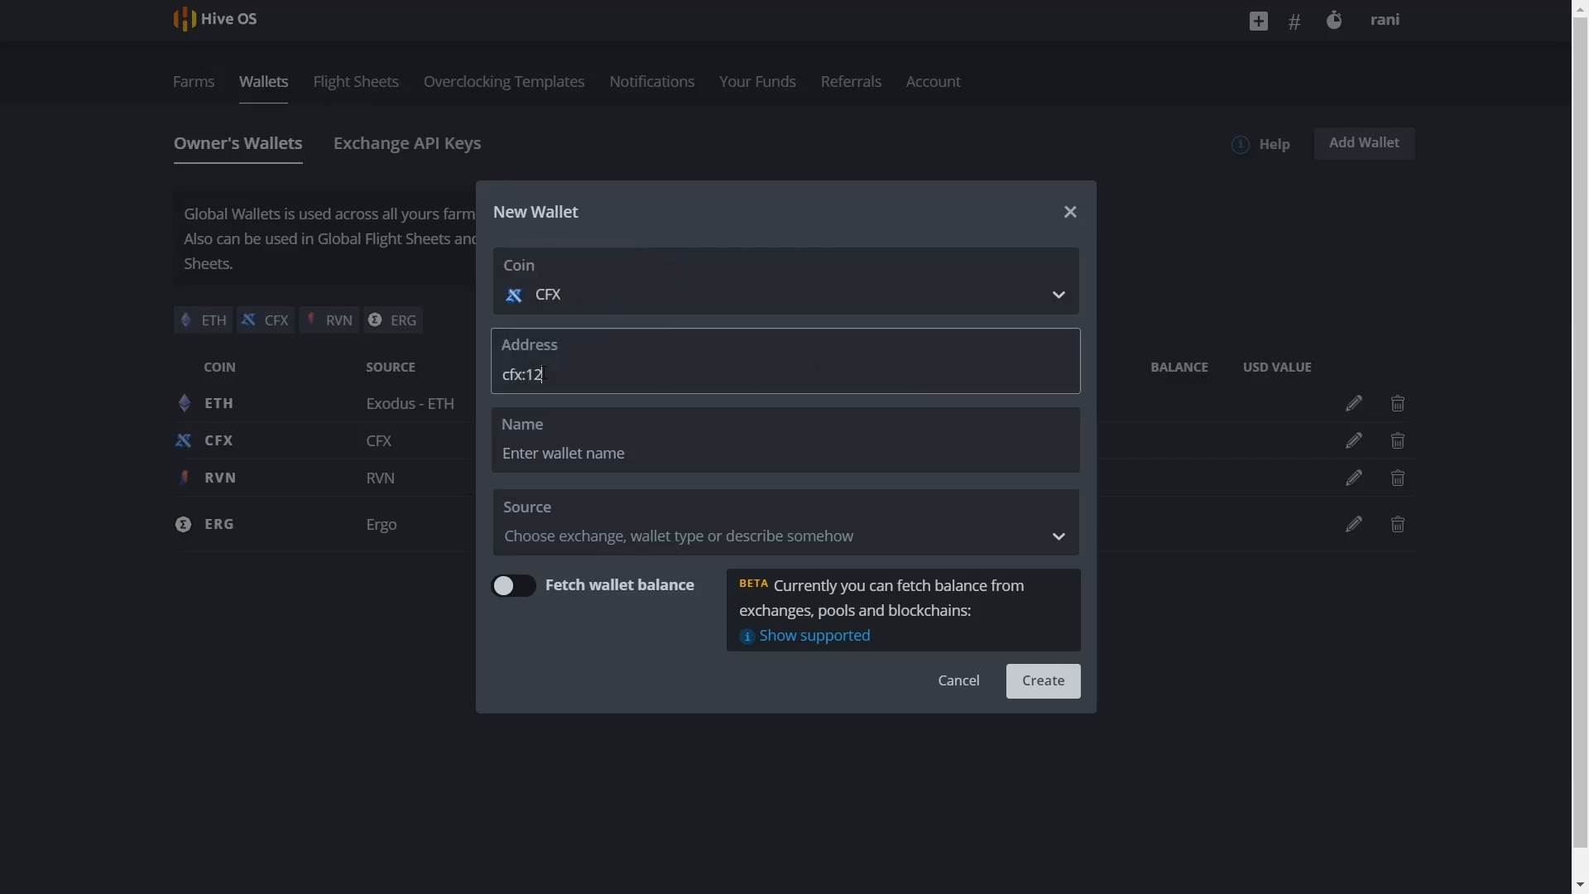
pyautogui.write('34567')
pyautogui.hotkey('ctrl', 'a')
pyautogui.click(621, 470)
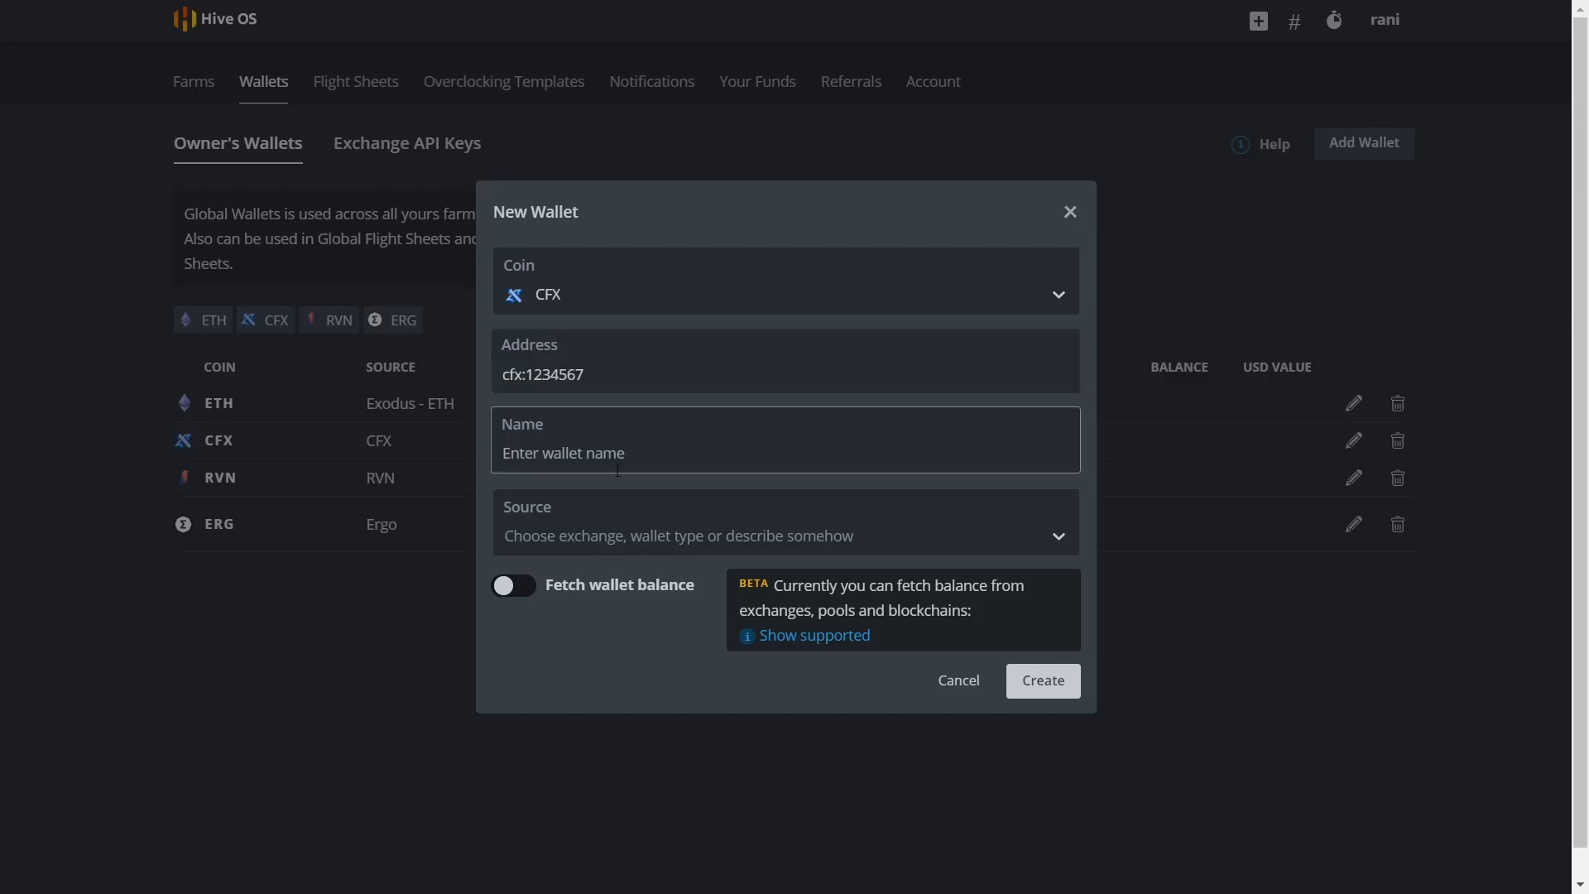
pyautogui.write('3070 TI TEST')
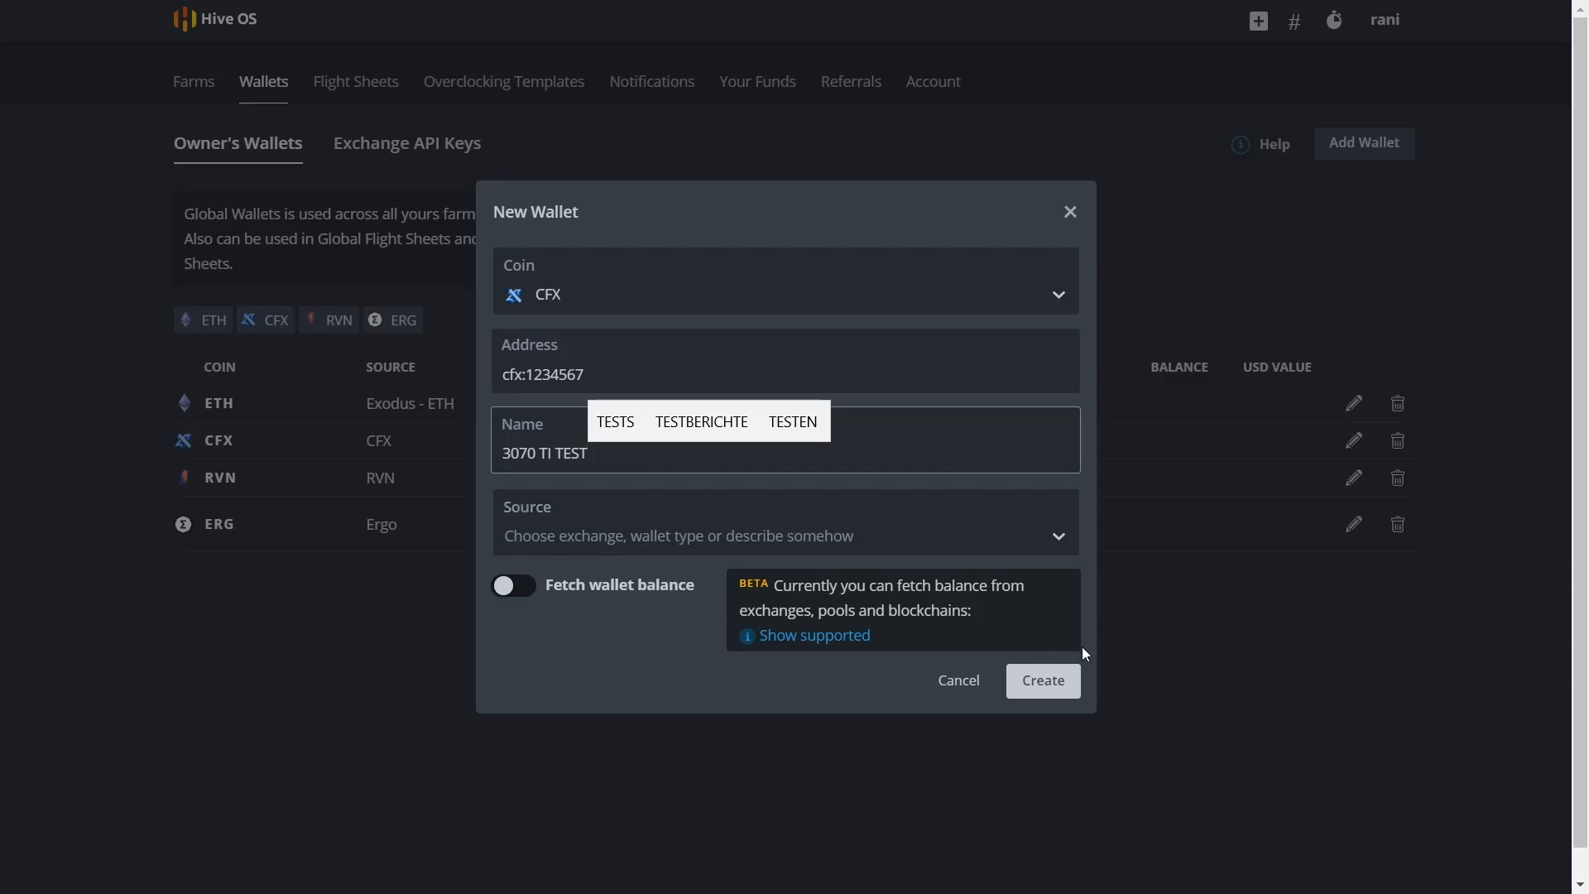
pyautogui.click(1056, 682)
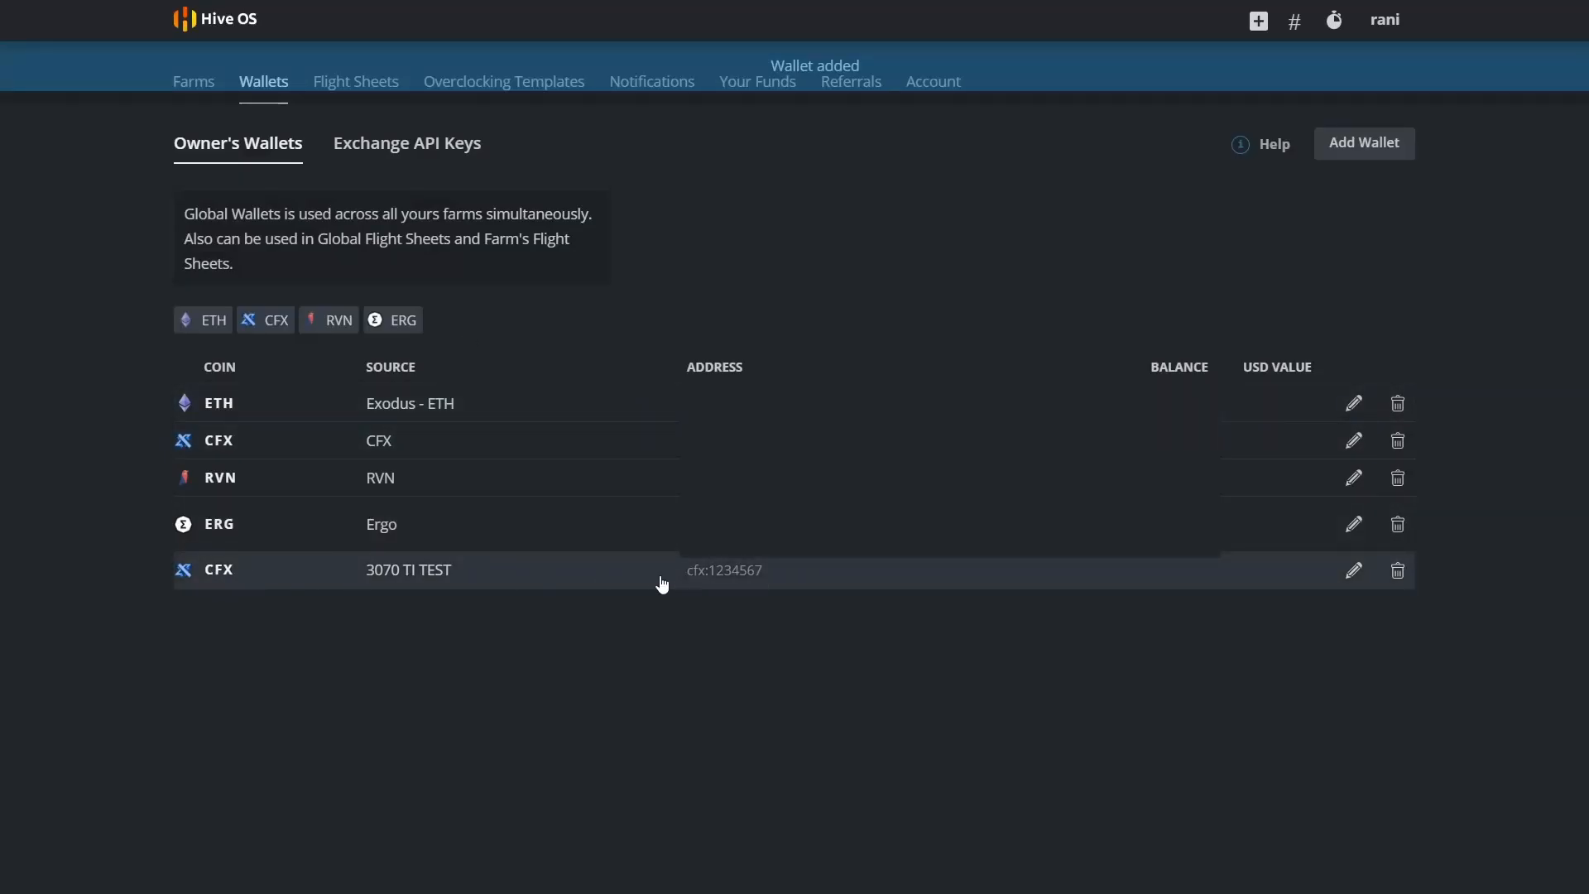
# - Start a new global flight sheet with CFX as the coin and 3070 TI TEST as the wallet
pyautogui.click(365, 92)
pyautogui.click(308, 293)
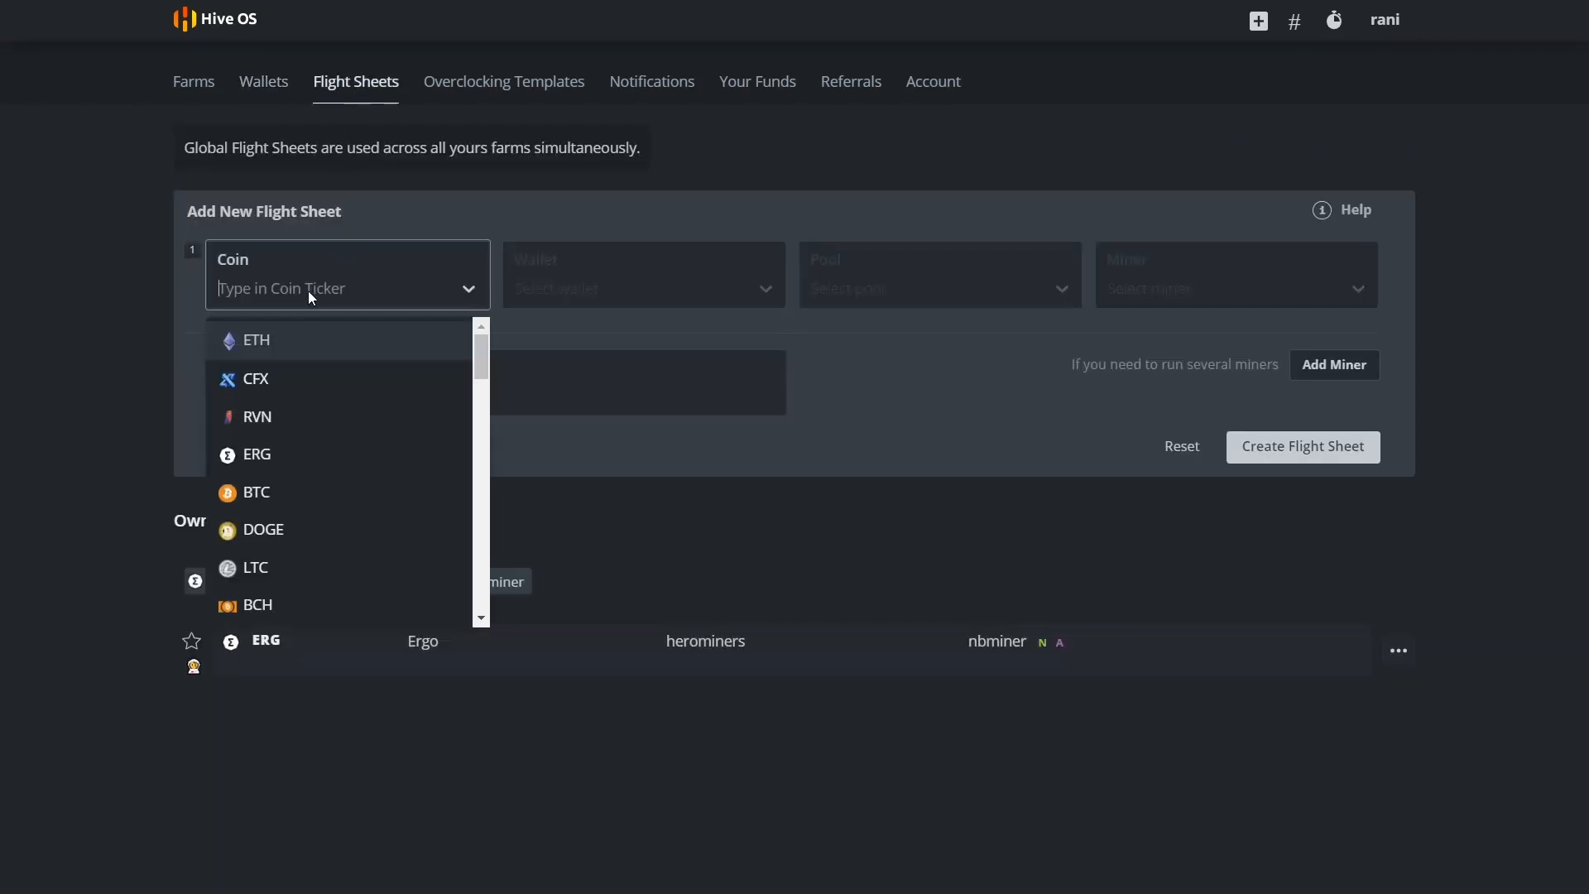
pyautogui.write('cfx')
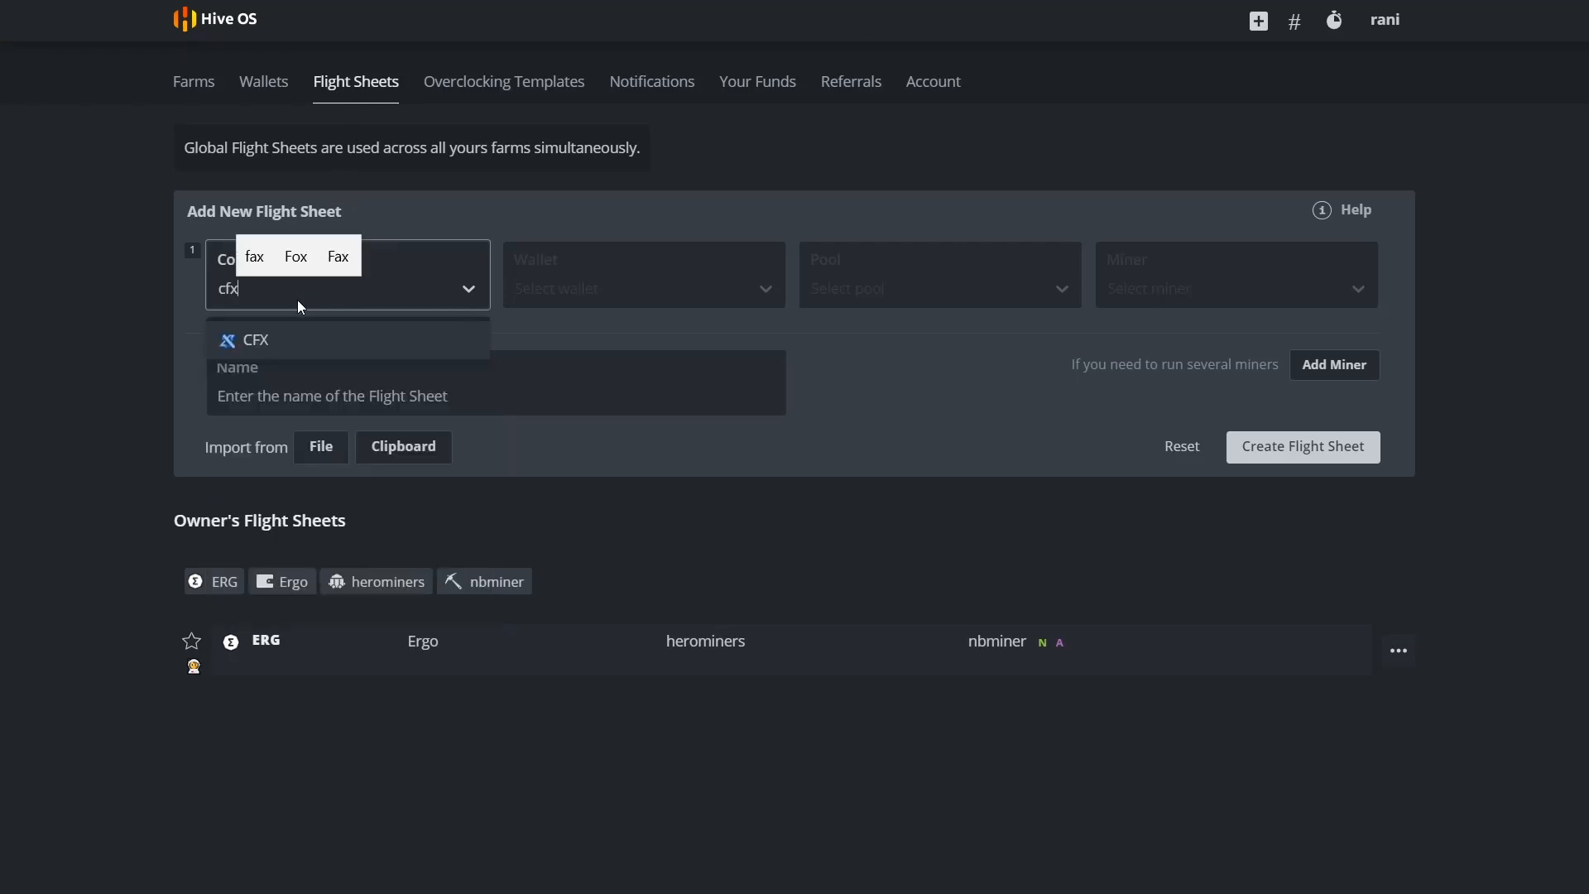
pyautogui.click(256, 291)
pyautogui.click(584, 288)
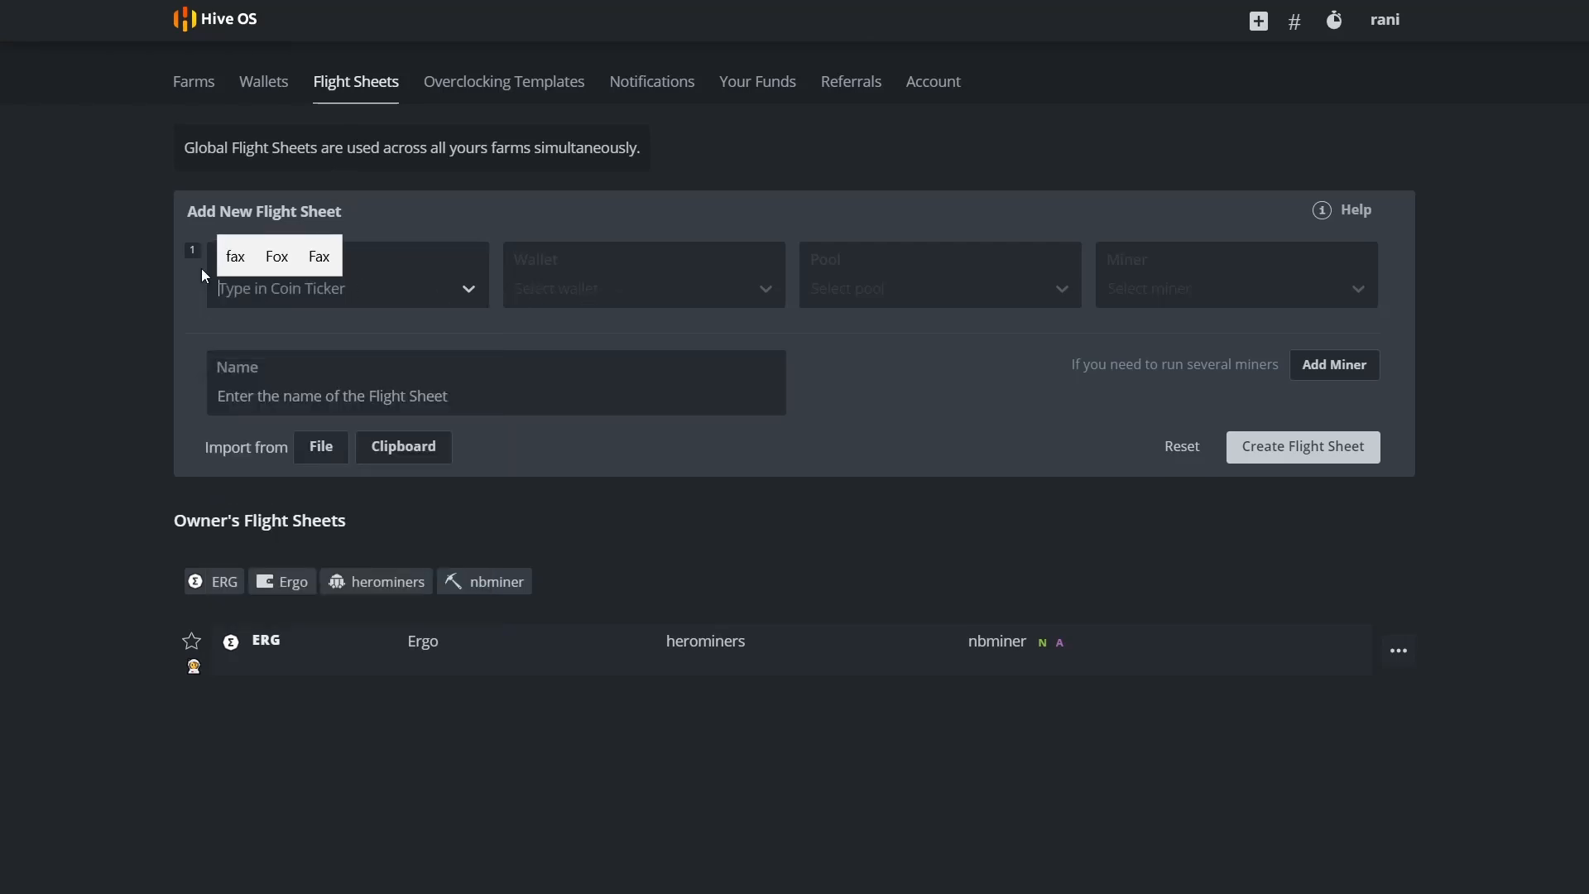
pyautogui.click(239, 285)
pyautogui.write('cfx')
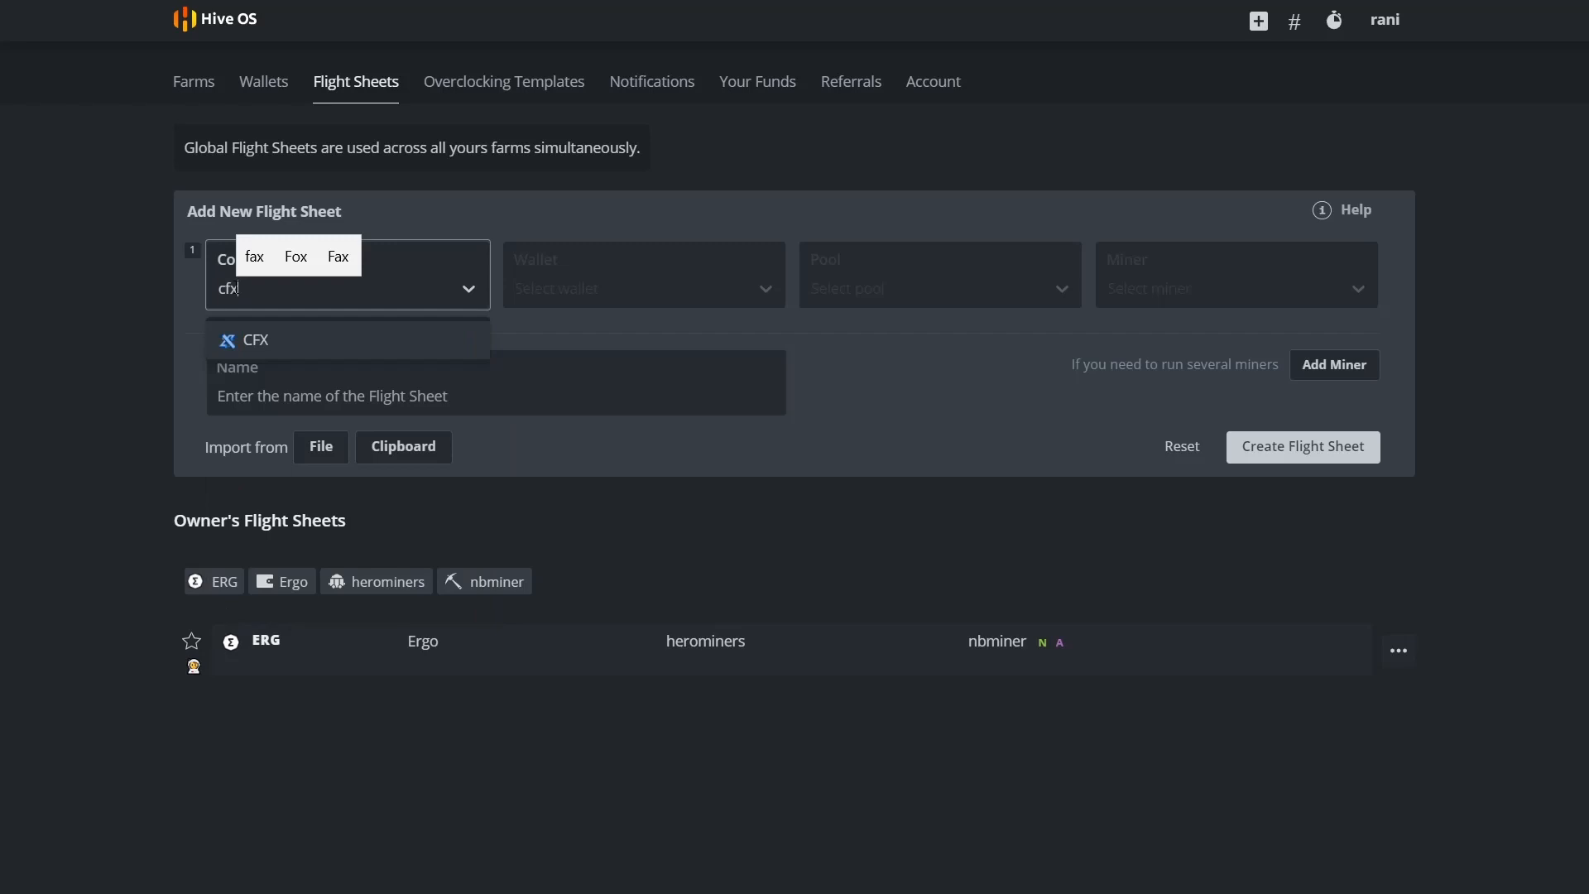
pyautogui.click(246, 345)
pyautogui.click(576, 281)
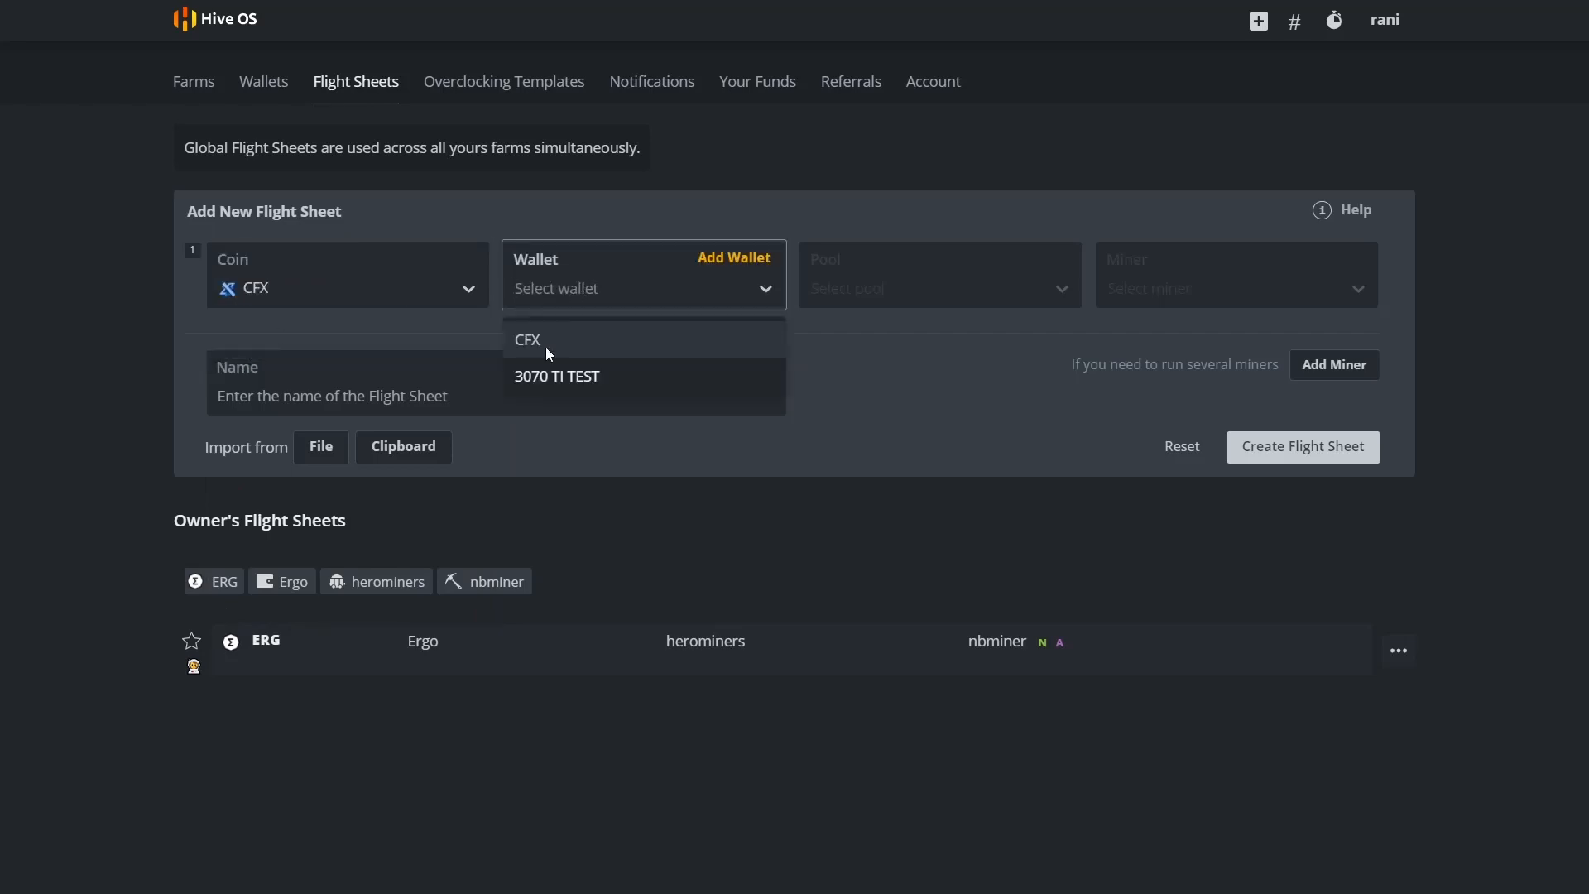
pyautogui.click(566, 379)
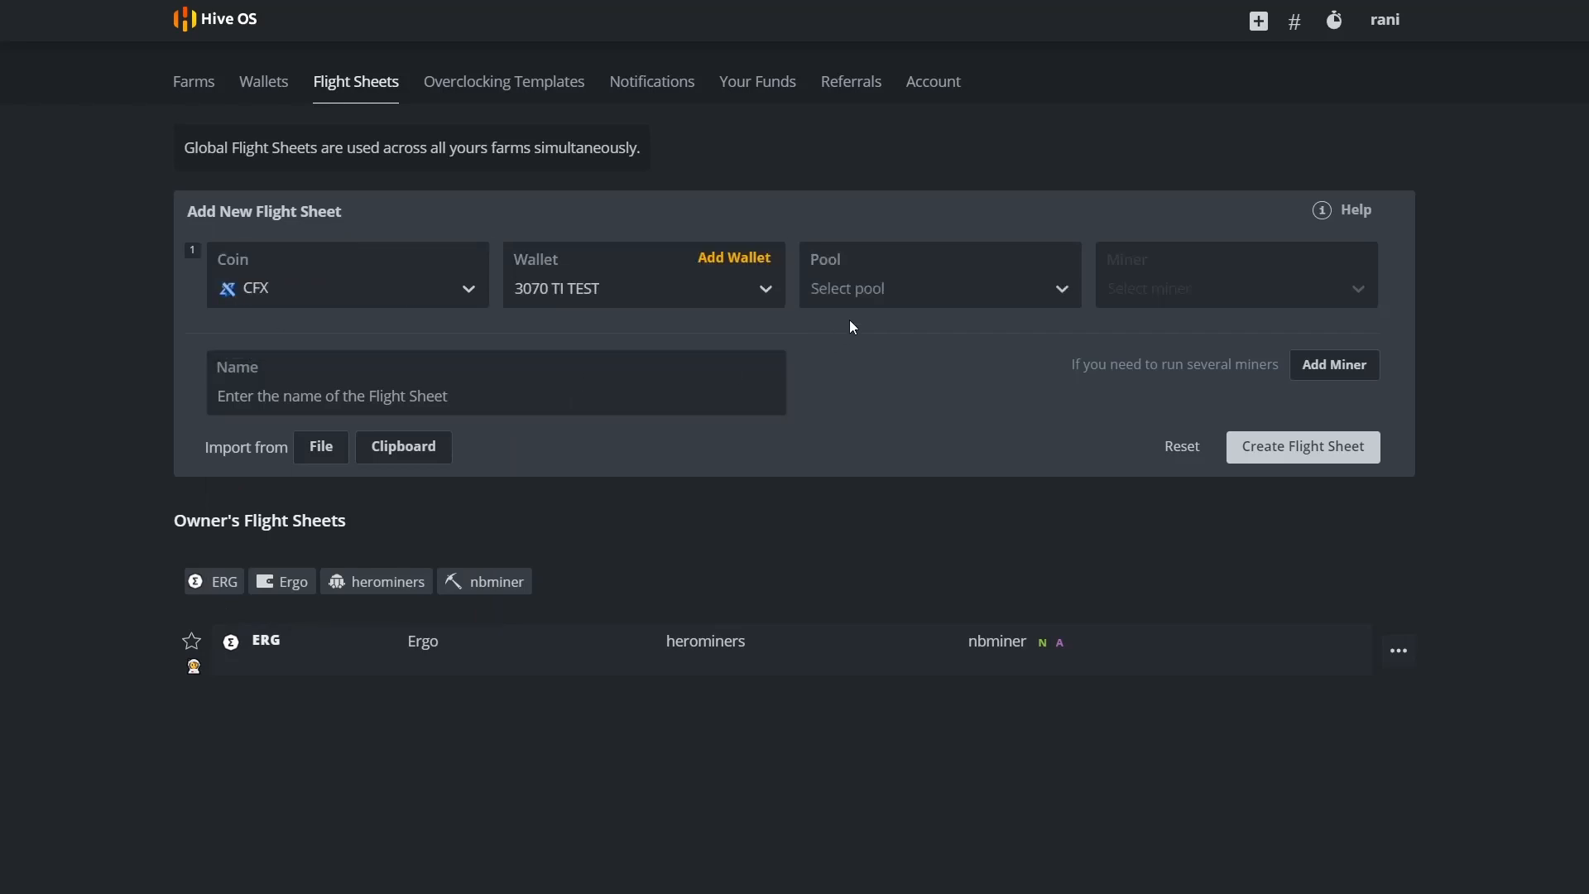
# - Select herominers as the flight sheet's pool and apply its Germany and Finland servers
pyautogui.click(857, 287)
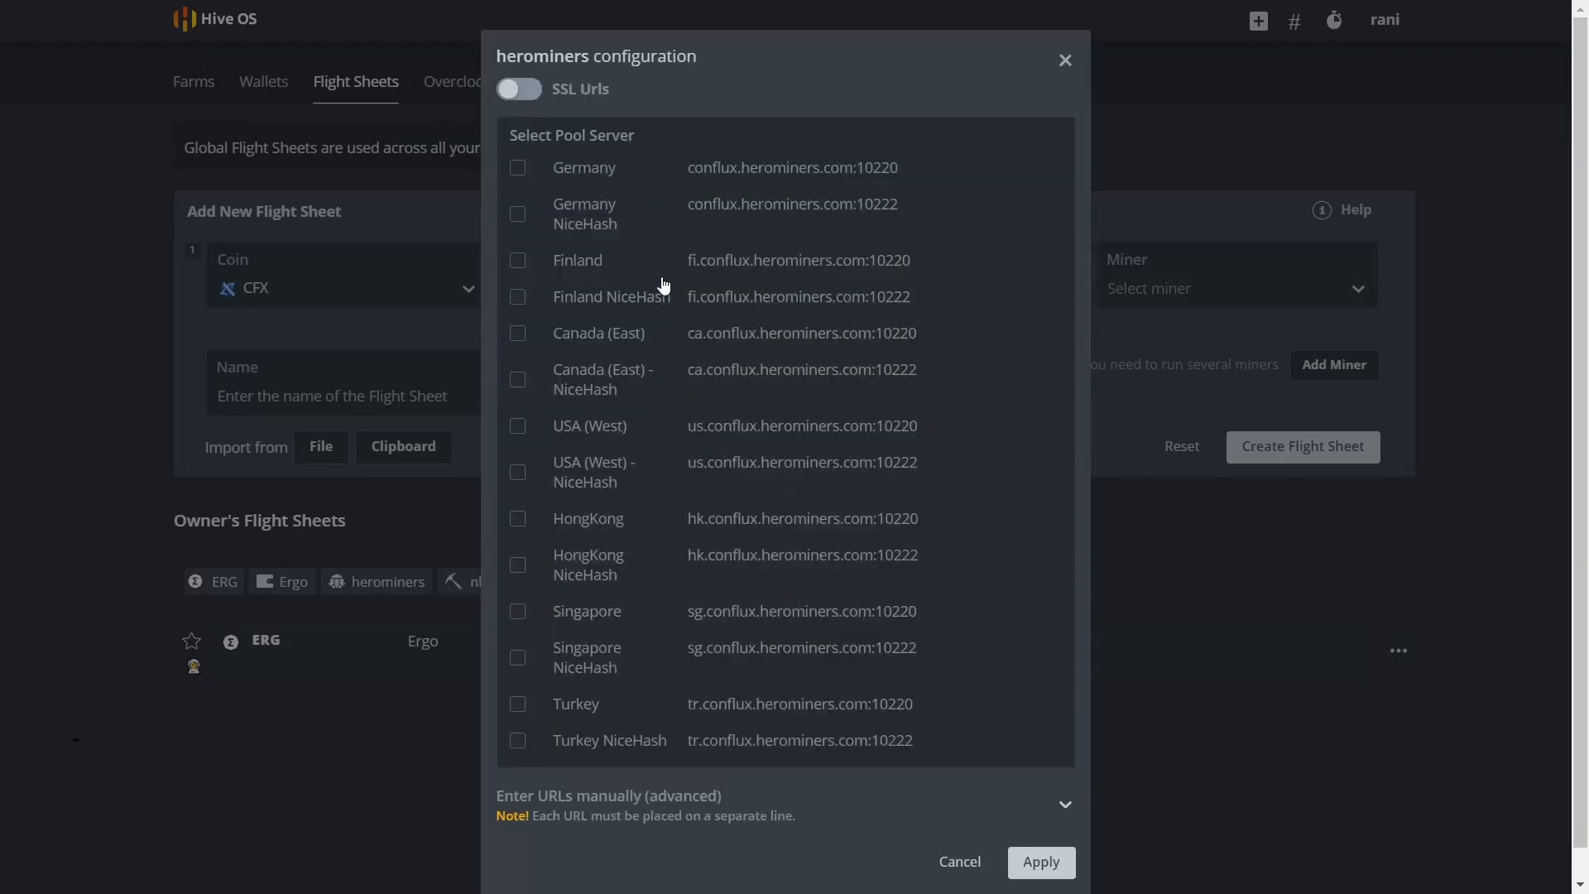
pyautogui.click(517, 168)
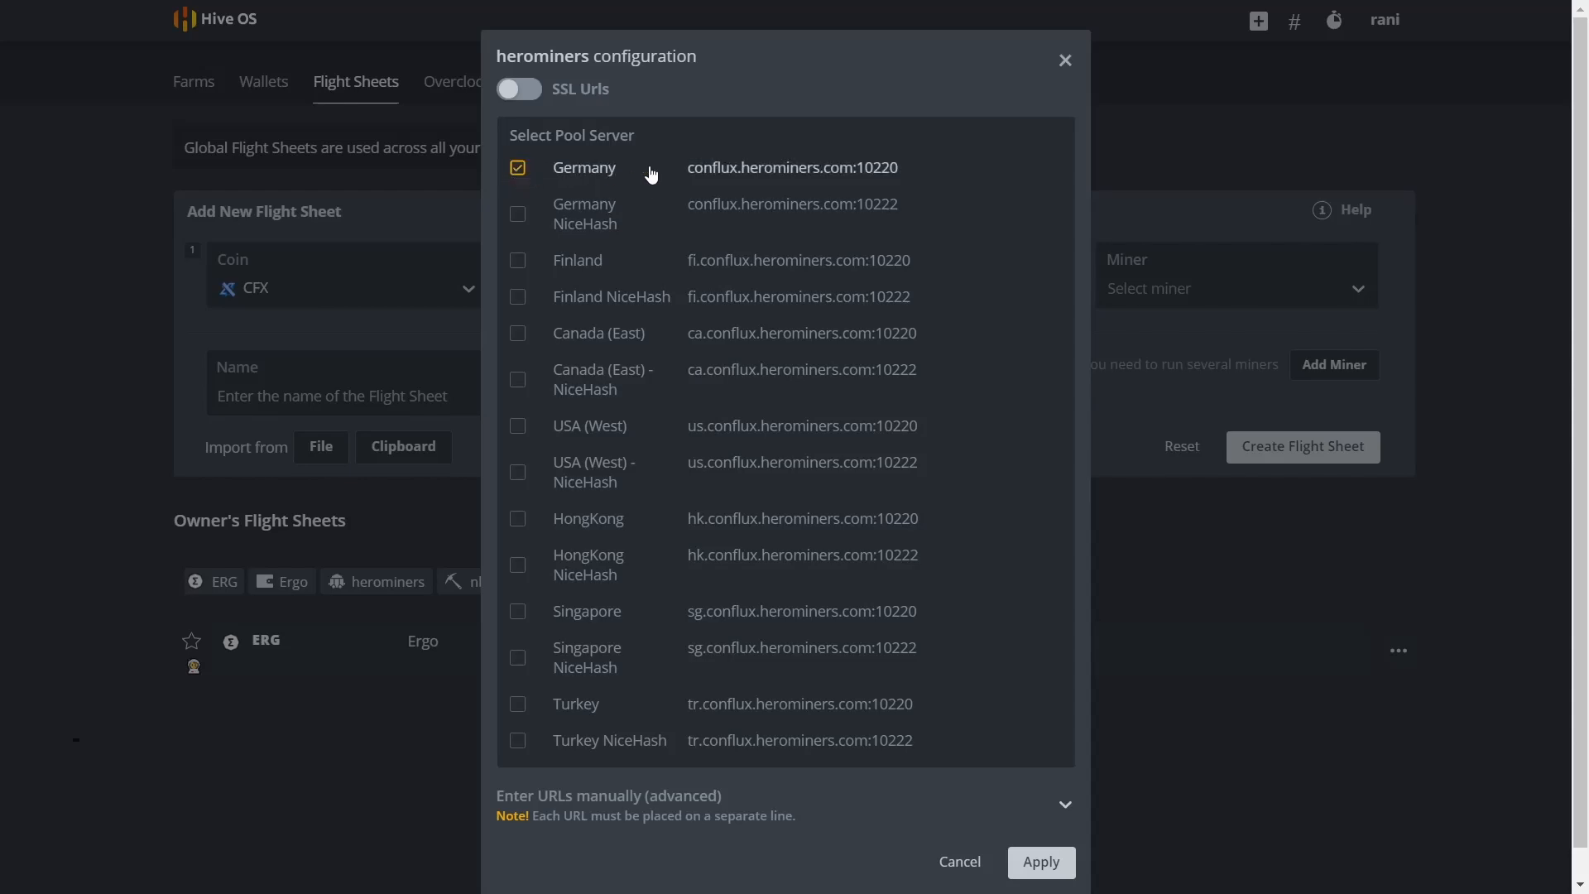
pyautogui.click(517, 259)
pyautogui.click(1042, 865)
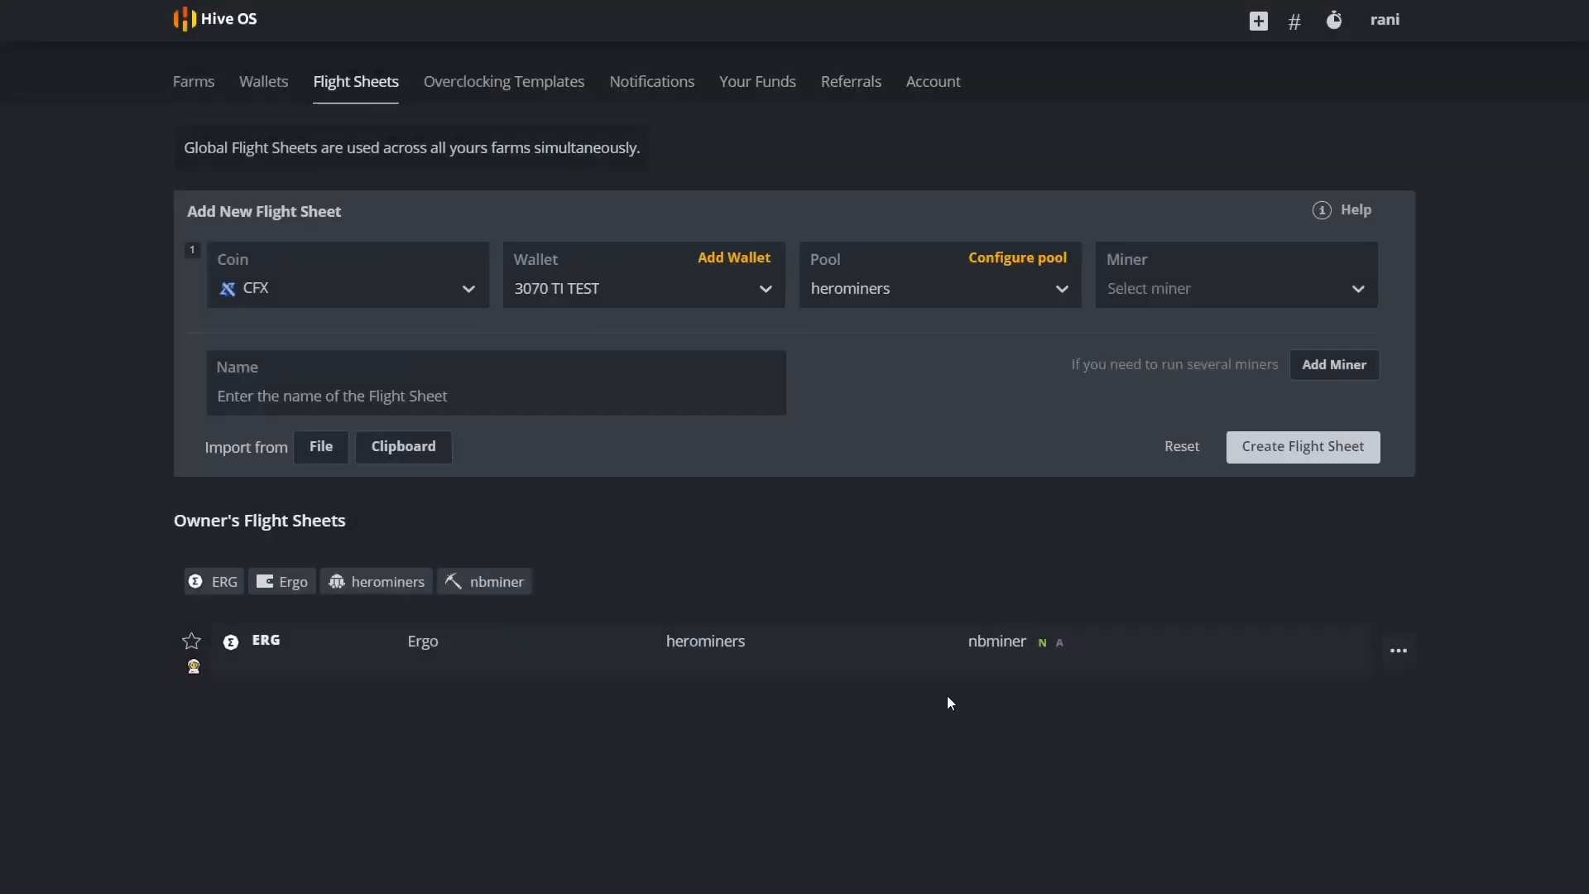
# - Choose T-Rex Miner, name the flight sheet CFX TEST FLIGHT SHEET, and create it
pyautogui.click(1151, 284)
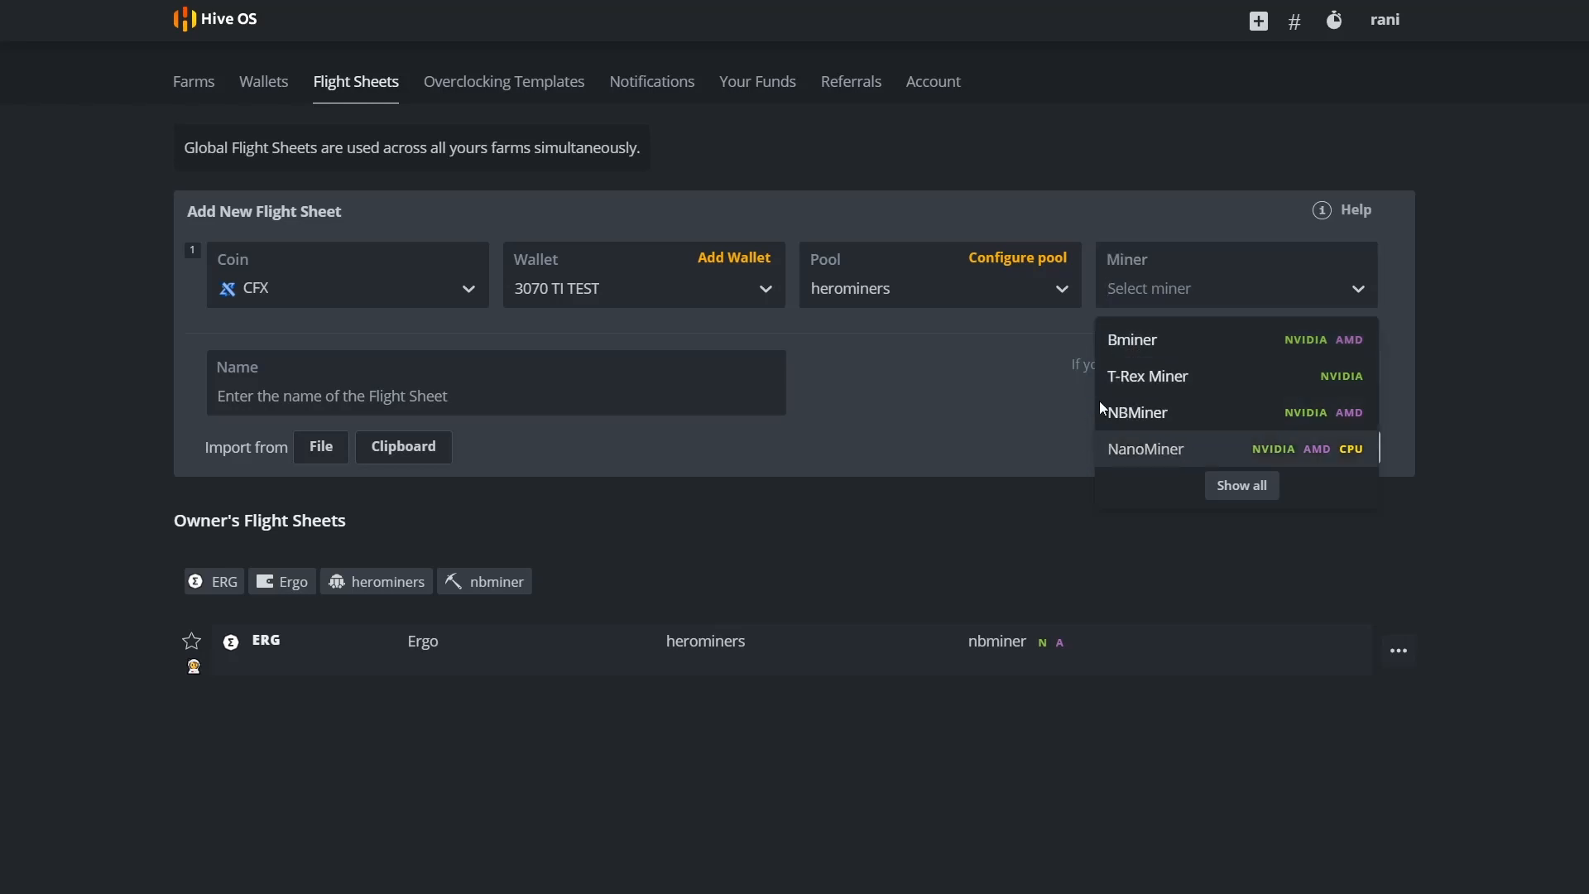
pyautogui.click(1167, 380)
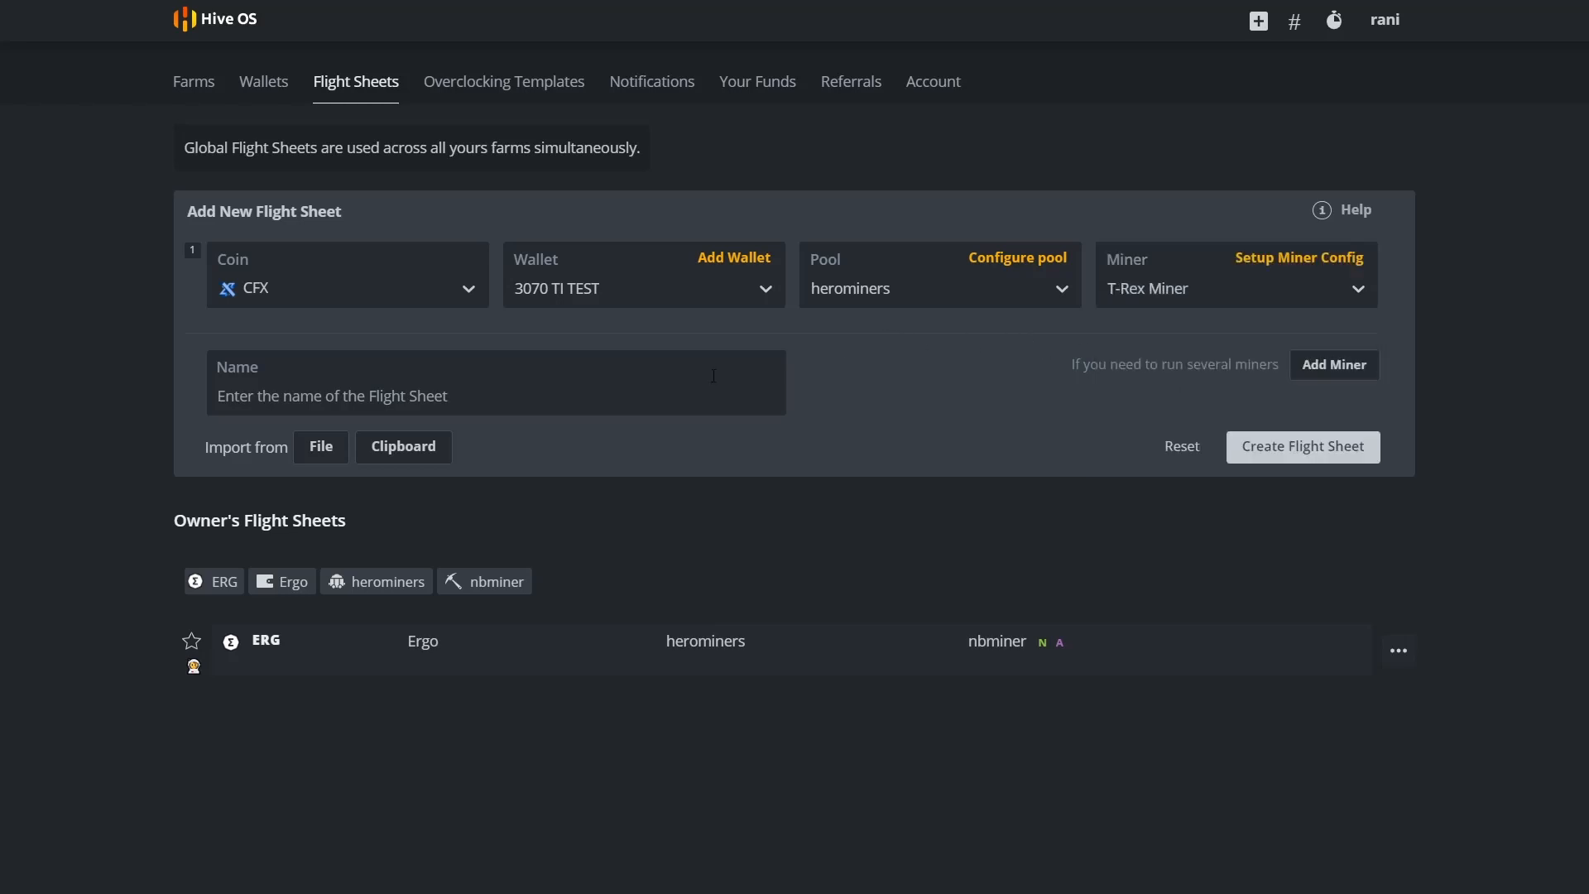
pyautogui.click(522, 404)
pyautogui.write('CFX ')
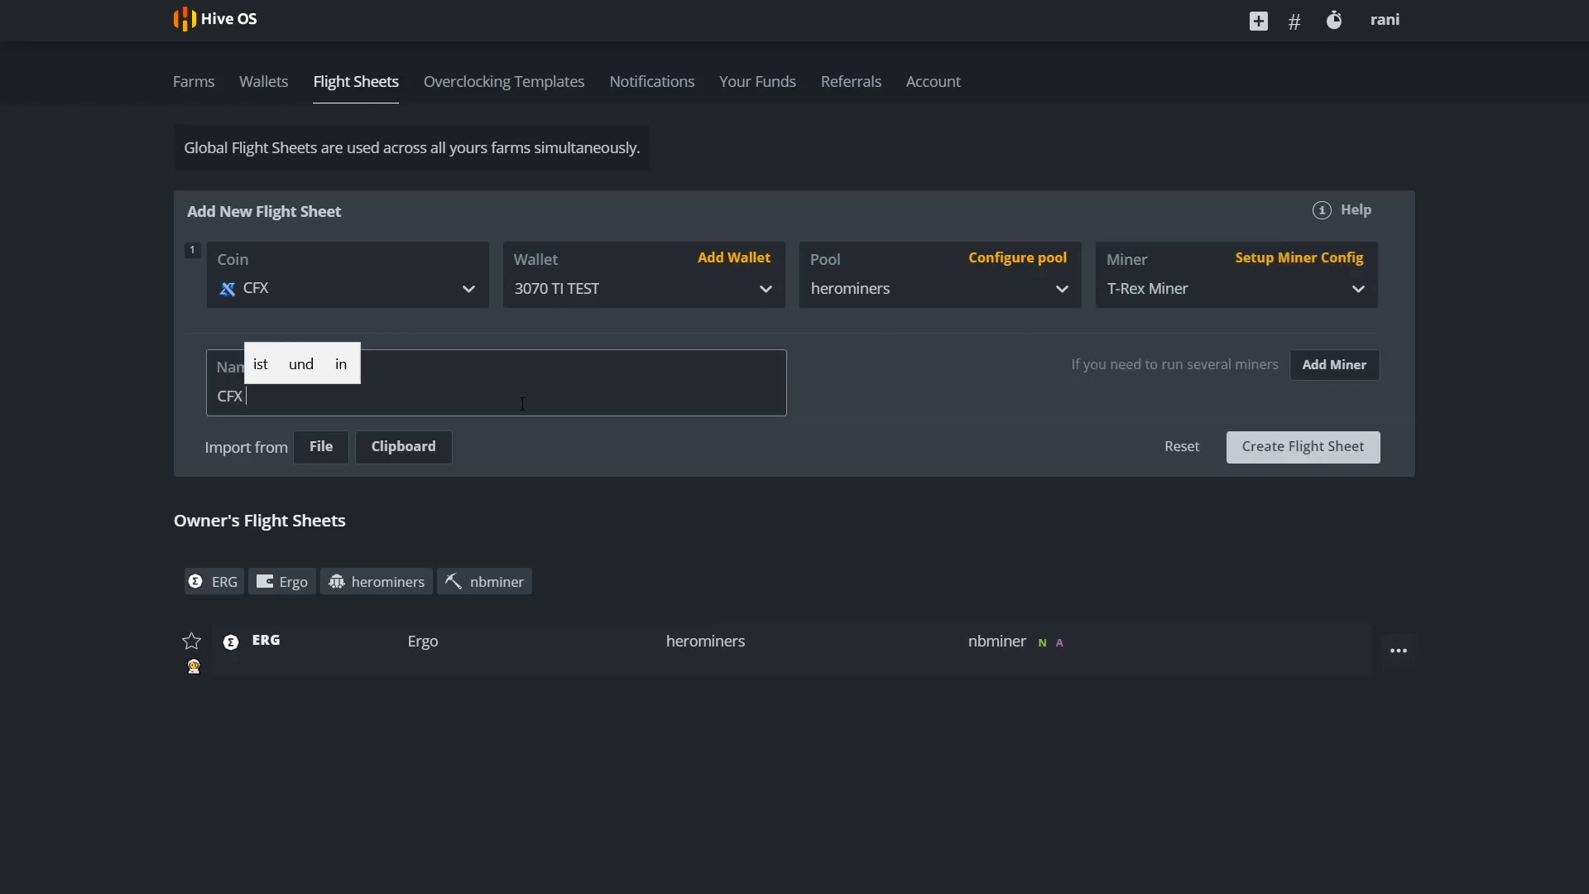
pyautogui.write('TEST FLI')
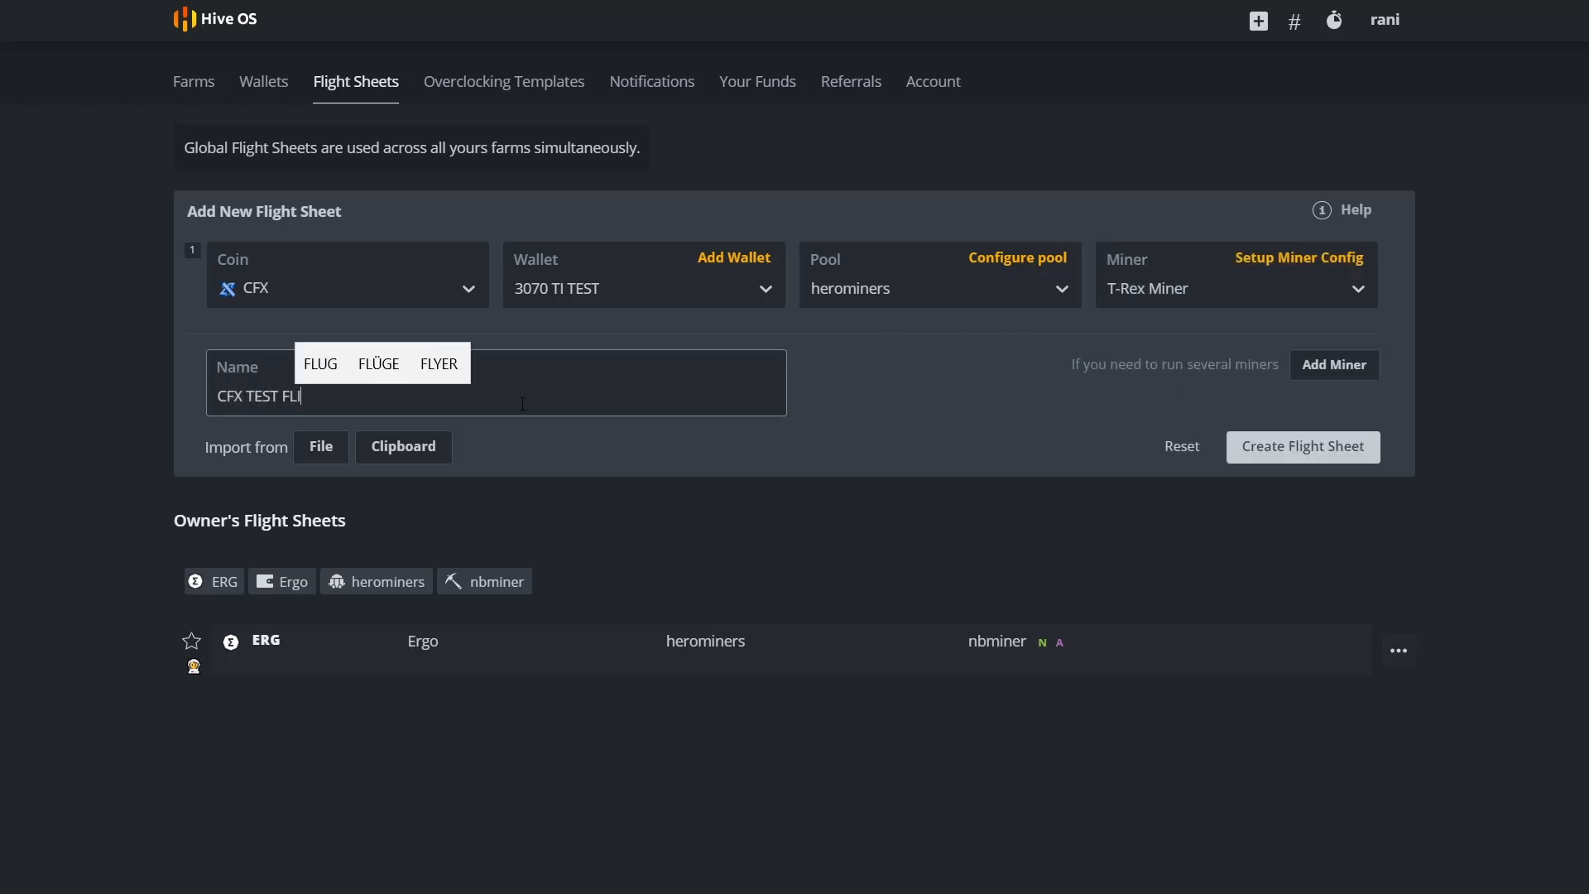
pyautogui.write('GHT SHEET')
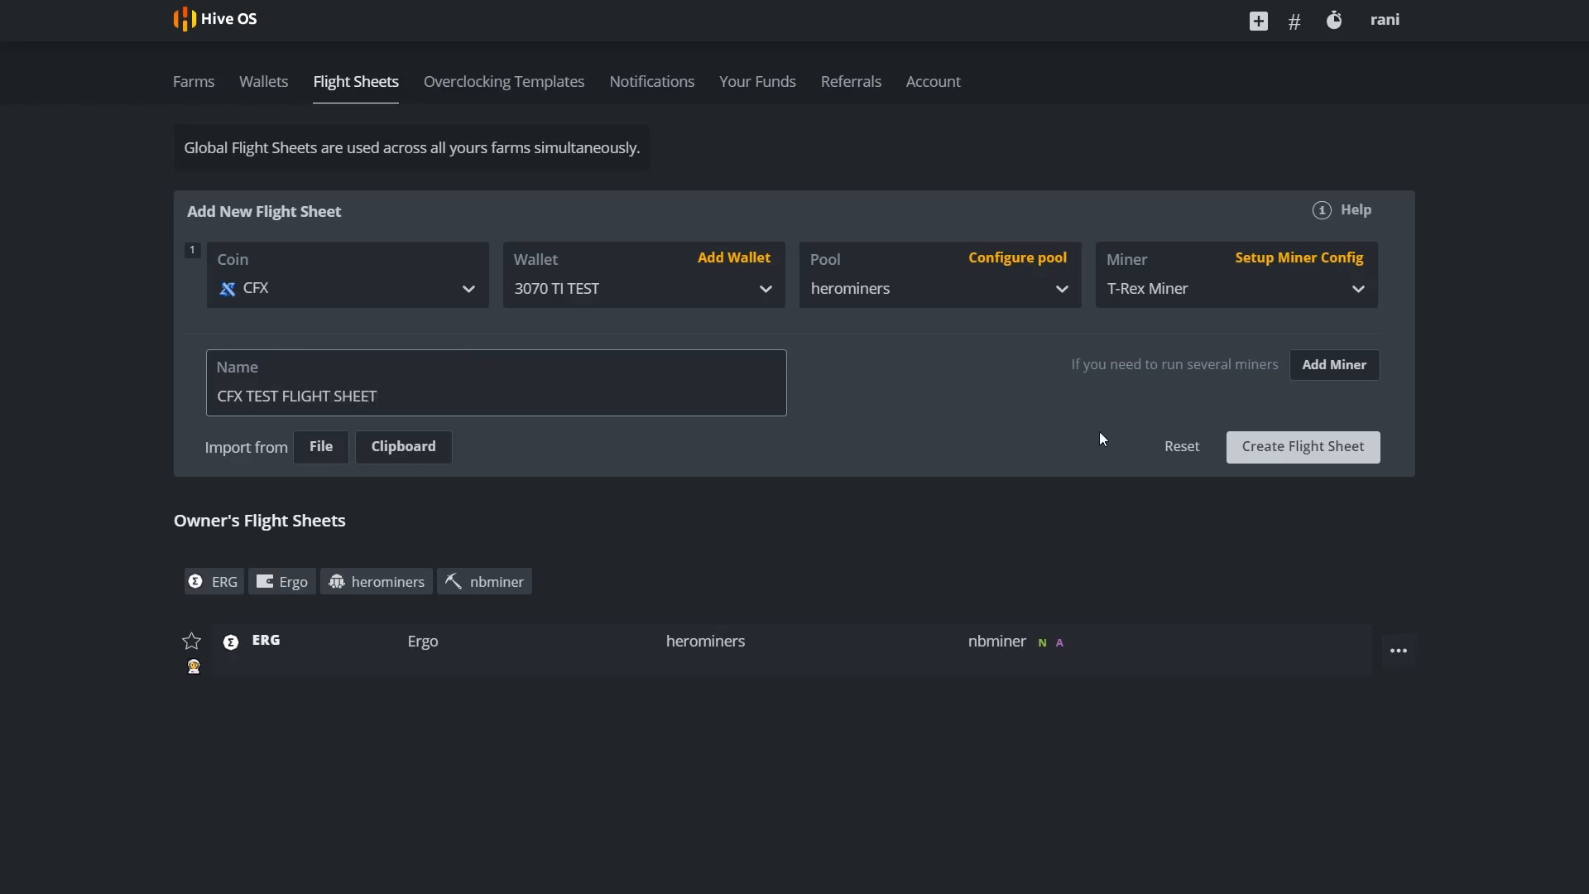
pyautogui.click(1266, 447)
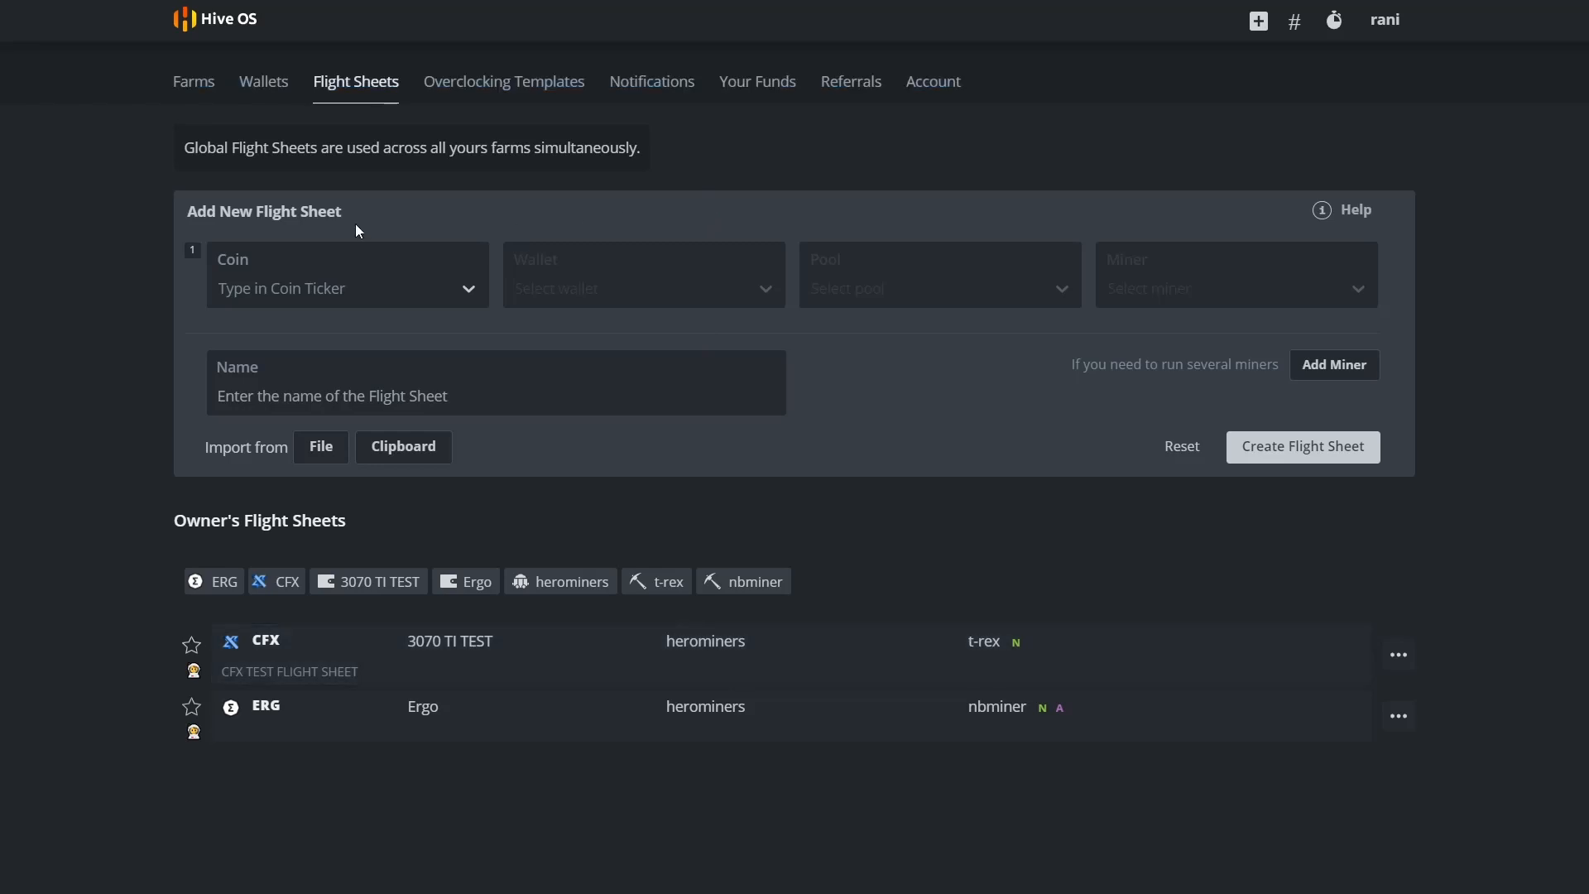
# - Go to the 3070TI - Test Rig worker in the farm and open the overclocking settings of its GeForce RTX 3070 Ti
pyautogui.click(195, 82)
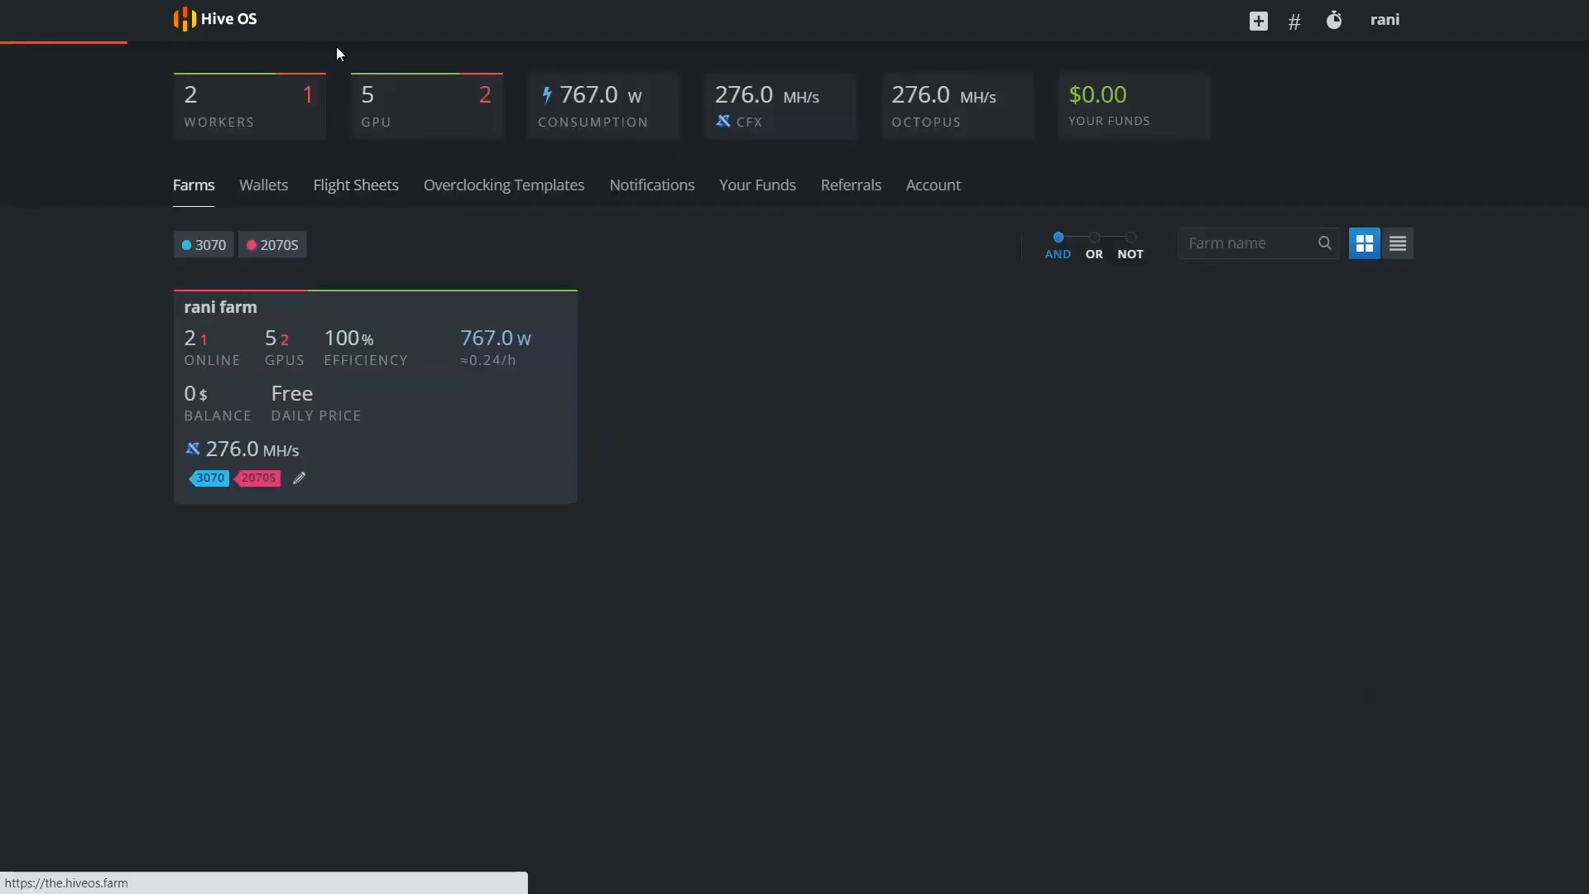
pyautogui.click(222, 308)
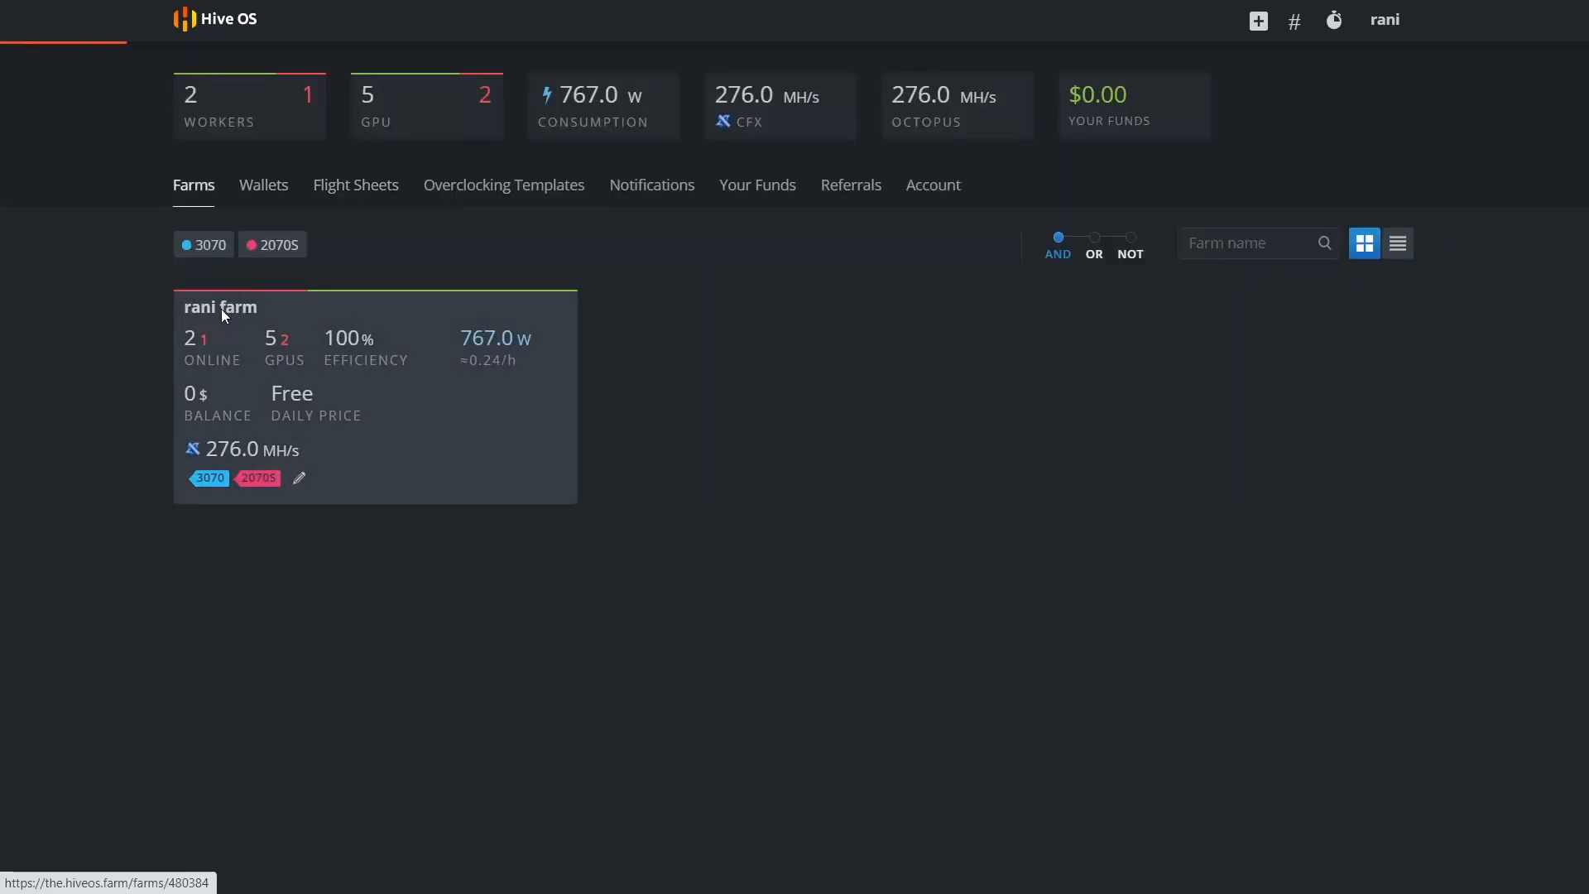
pyautogui.click(236, 390)
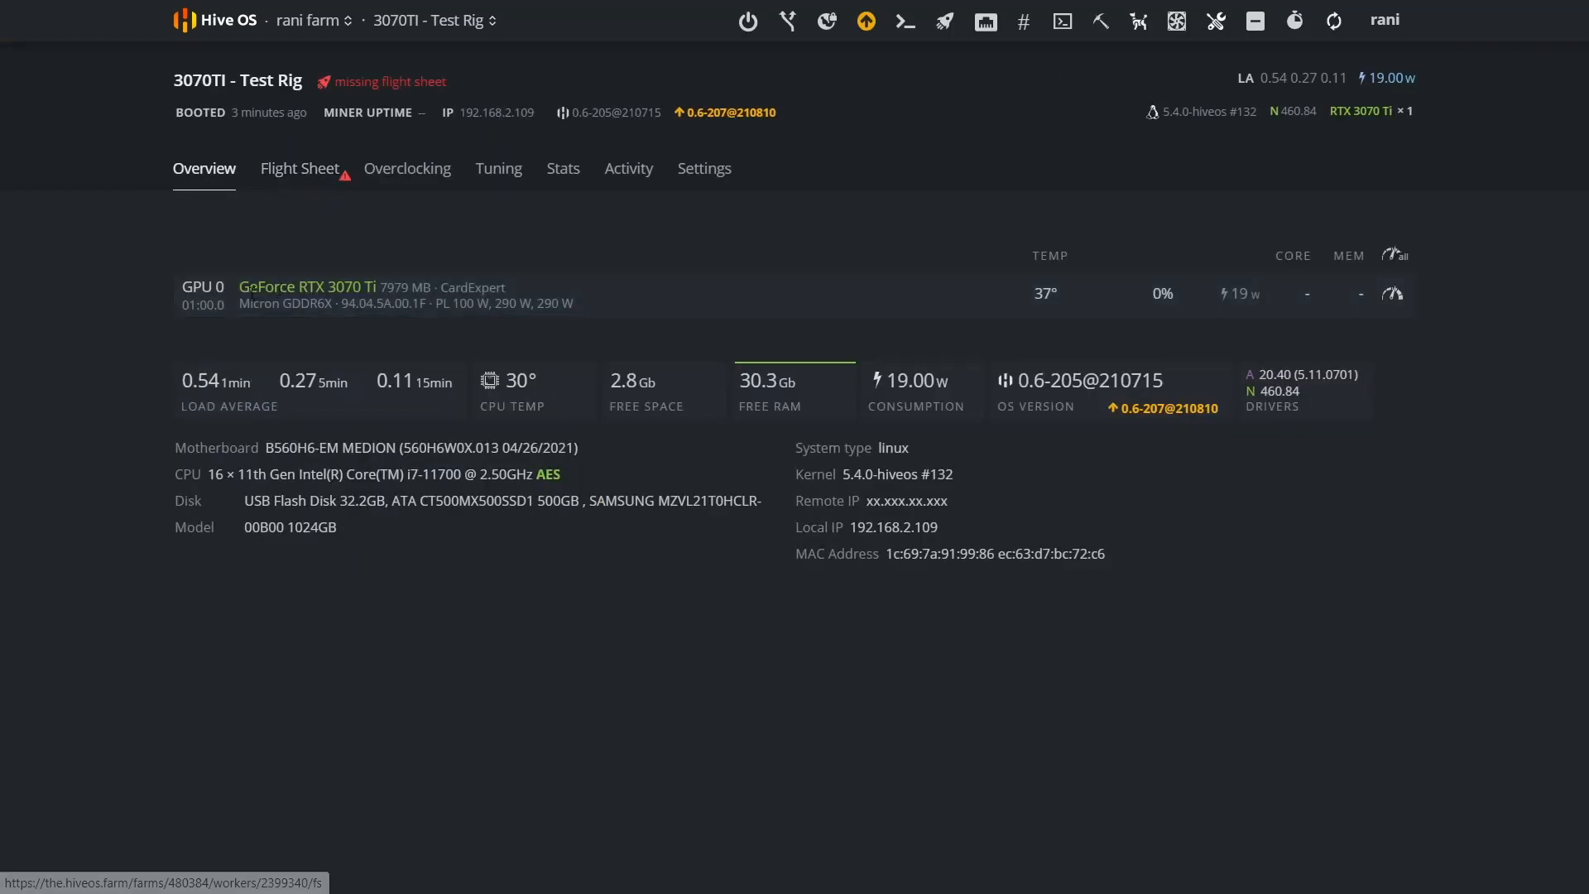
pyautogui.moveTo(239, 287); pyautogui.dragTo(380, 290)
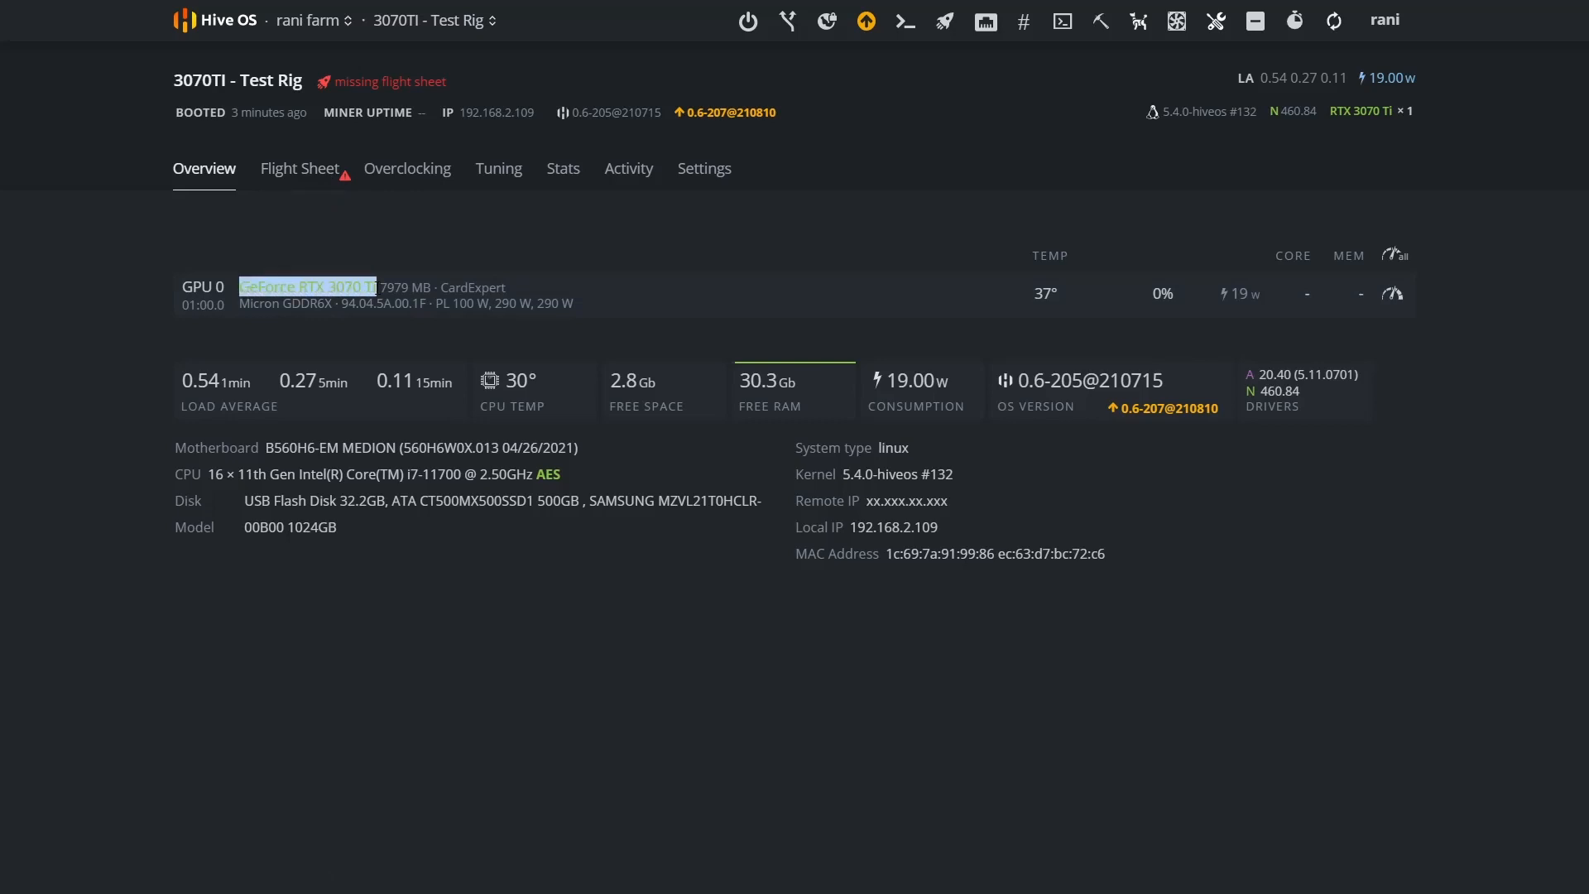
pyautogui.click(449, 364)
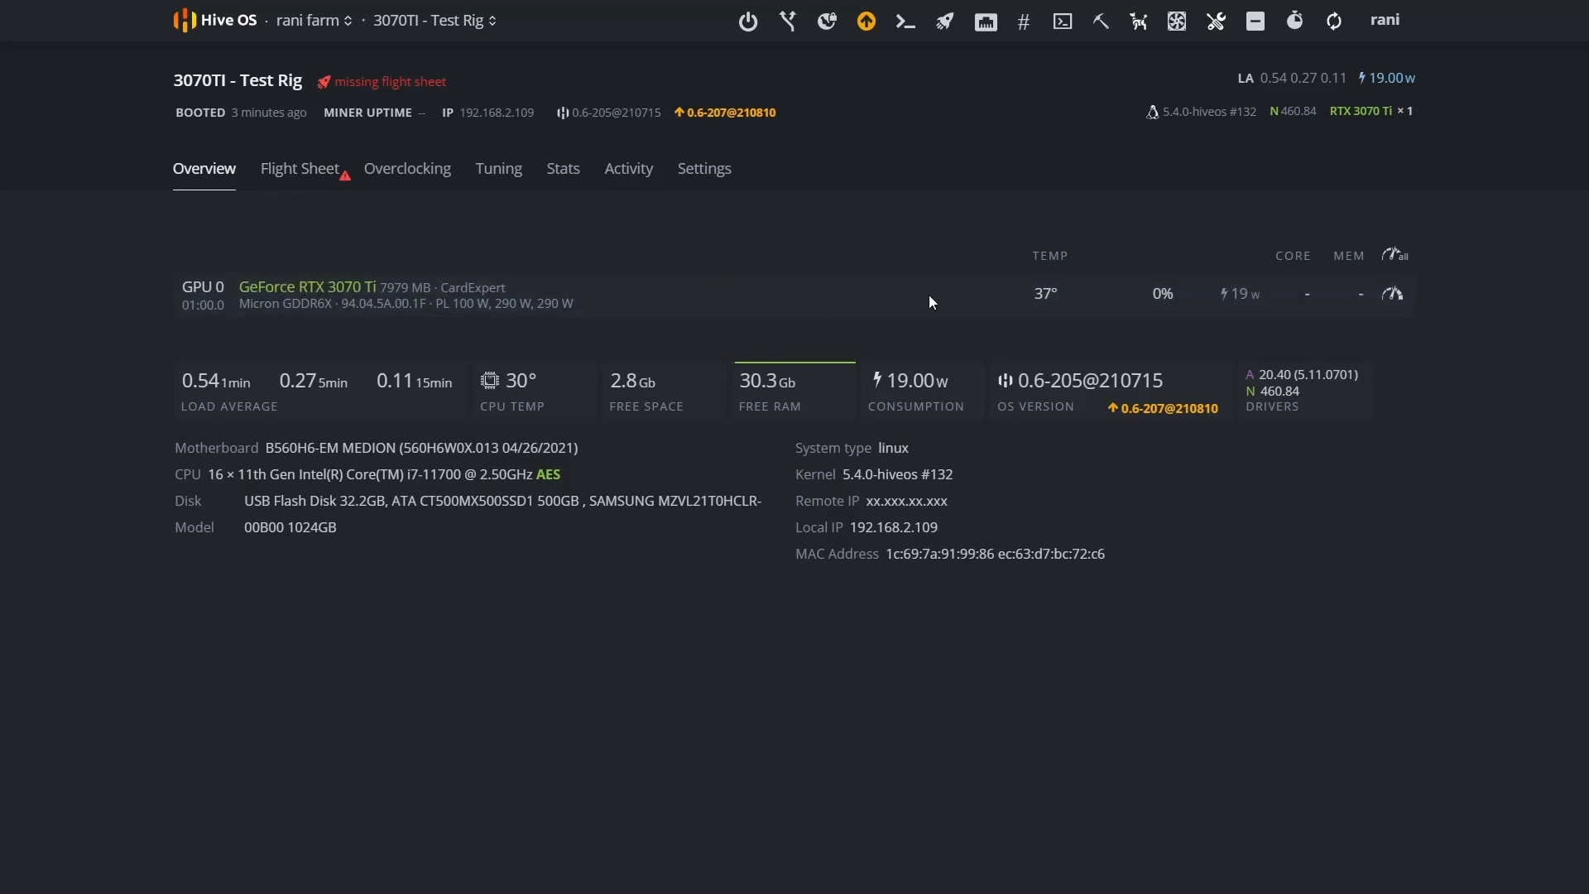
pyautogui.click(1246, 292)
pyautogui.click(1397, 295)
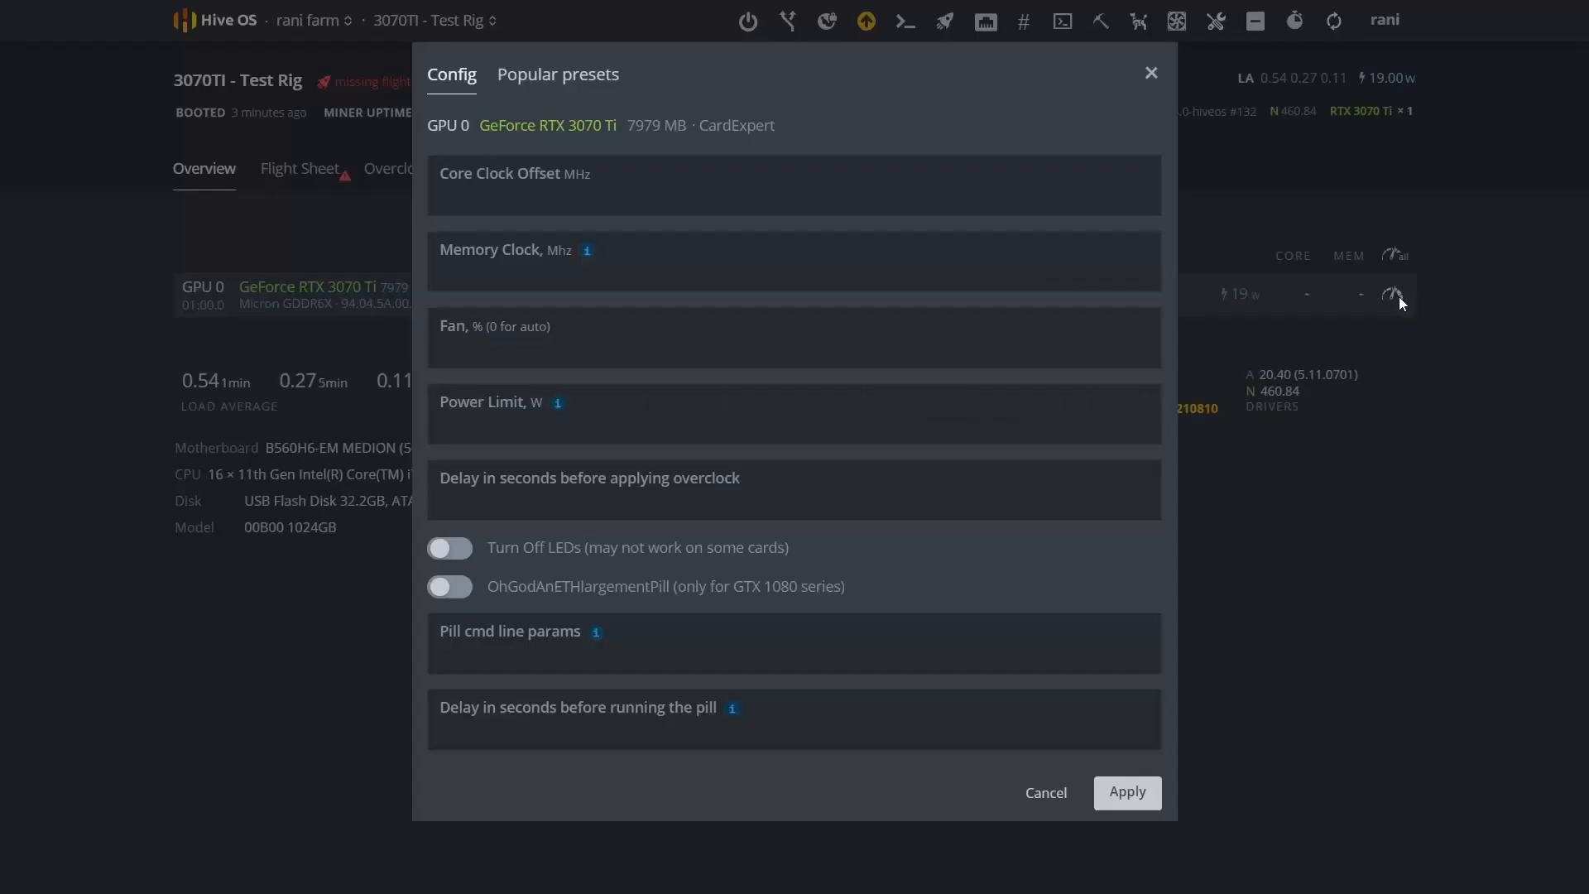
# - Set the GPU's core clock offset to -100 MHz, memory clock to 2300 MHz and power limit to 150 W
pyautogui.click(534, 203)
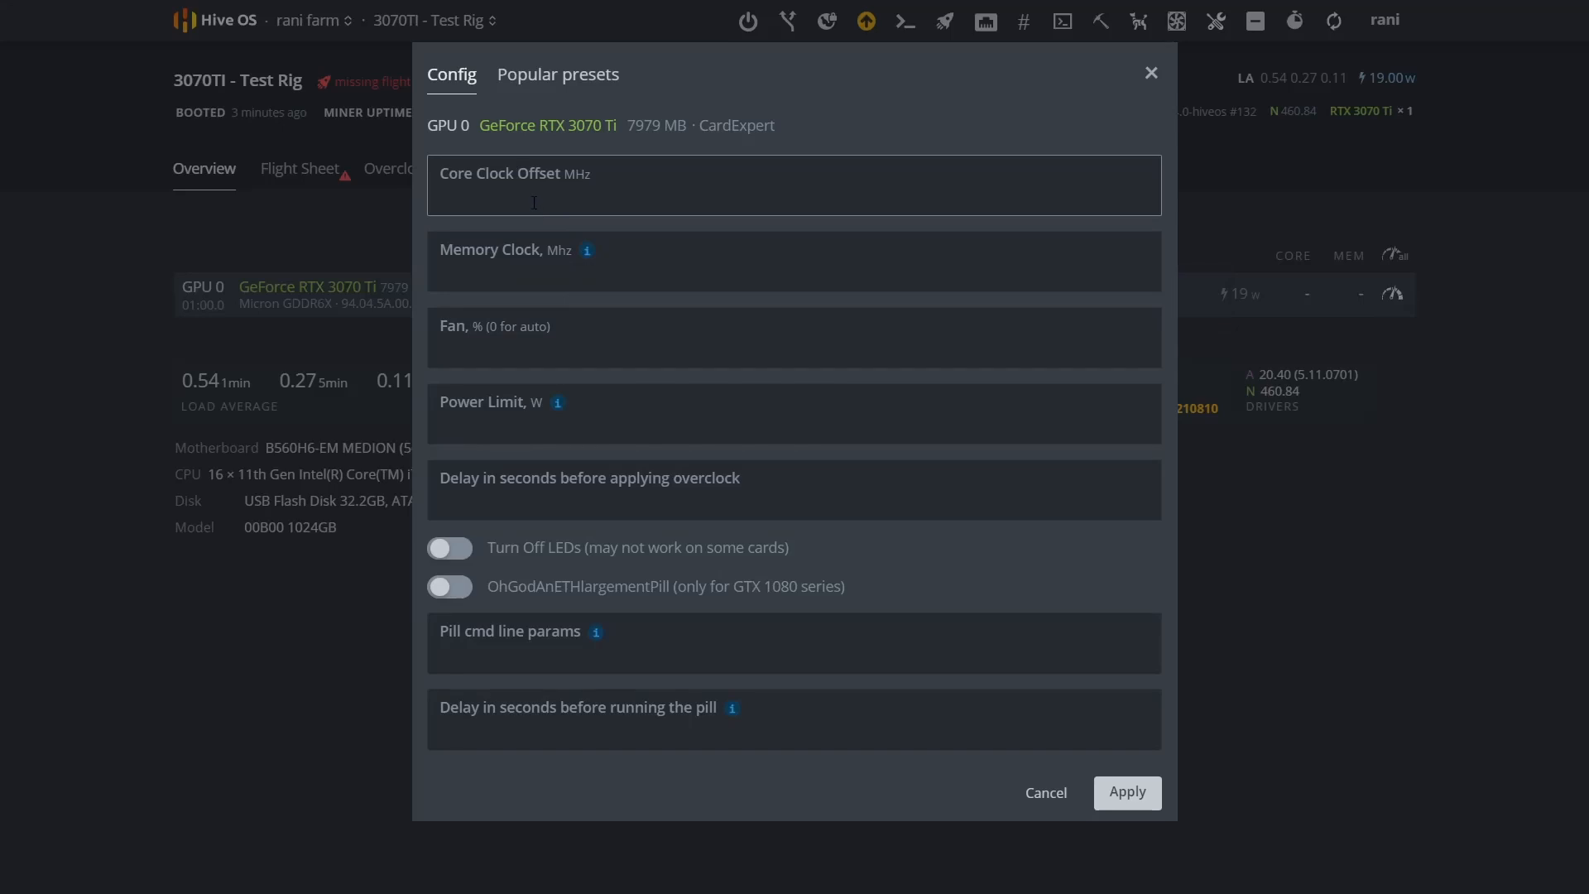
pyautogui.write('-100')
pyautogui.click(531, 274)
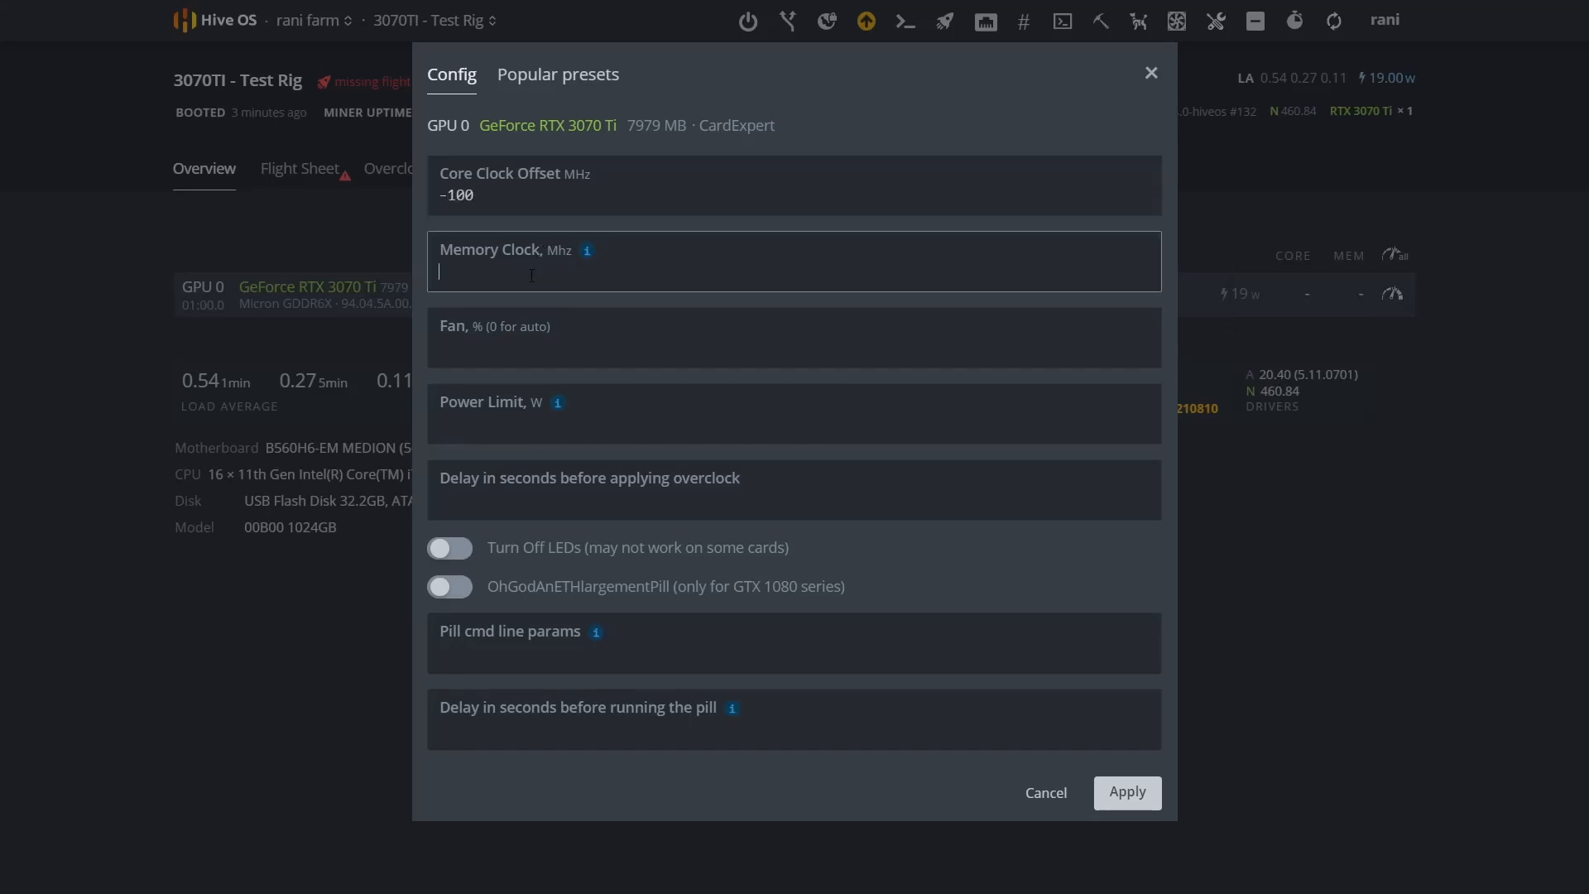
pyautogui.write('2300')
pyautogui.click(500, 413)
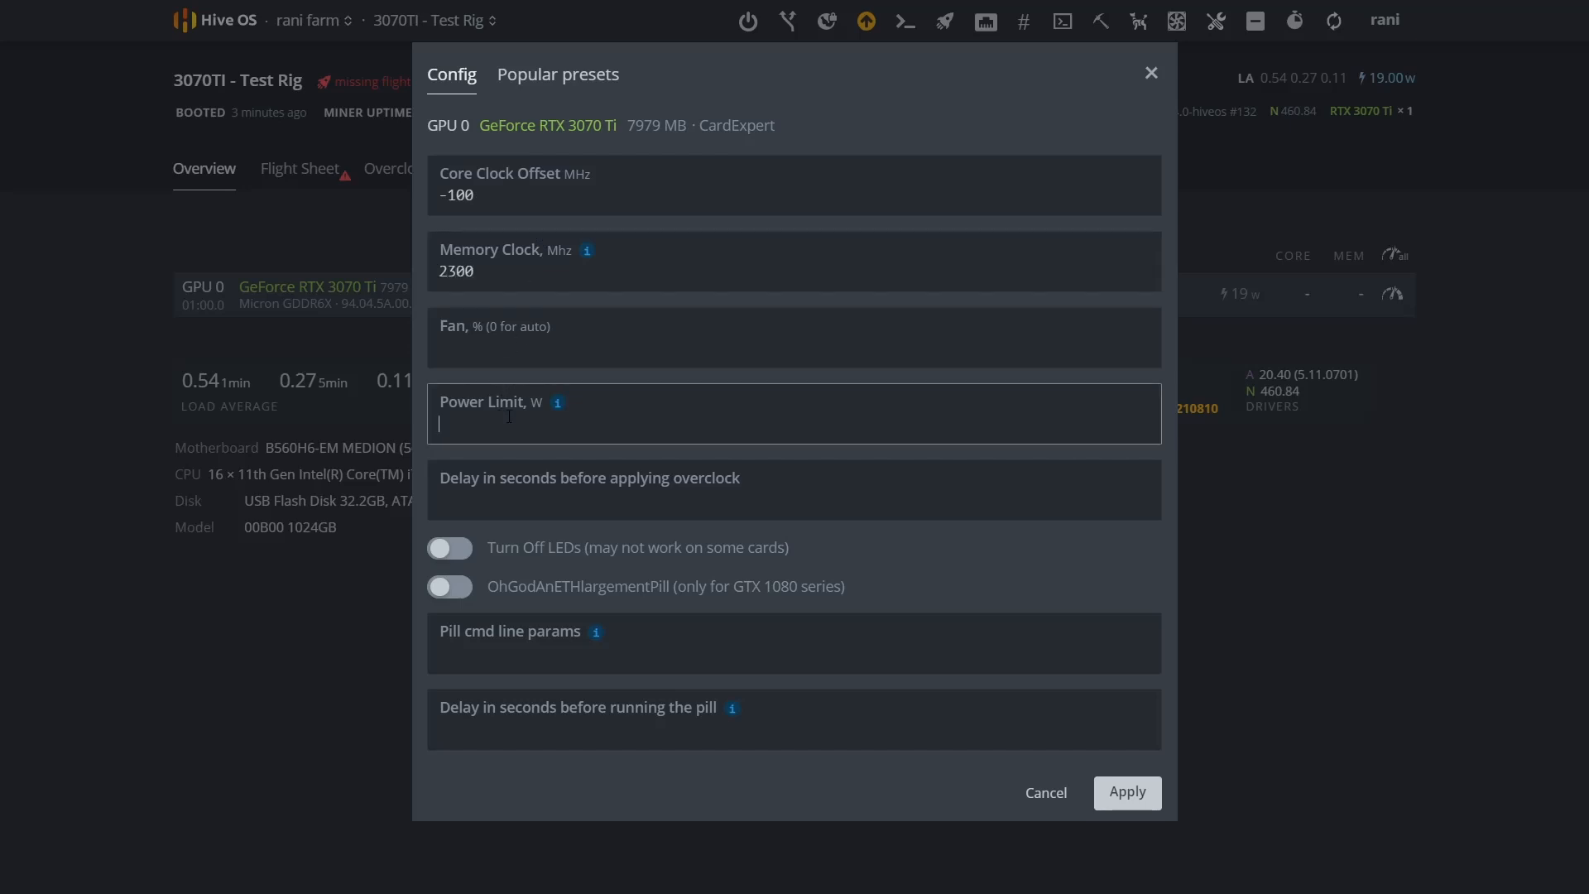
pyautogui.write('150')
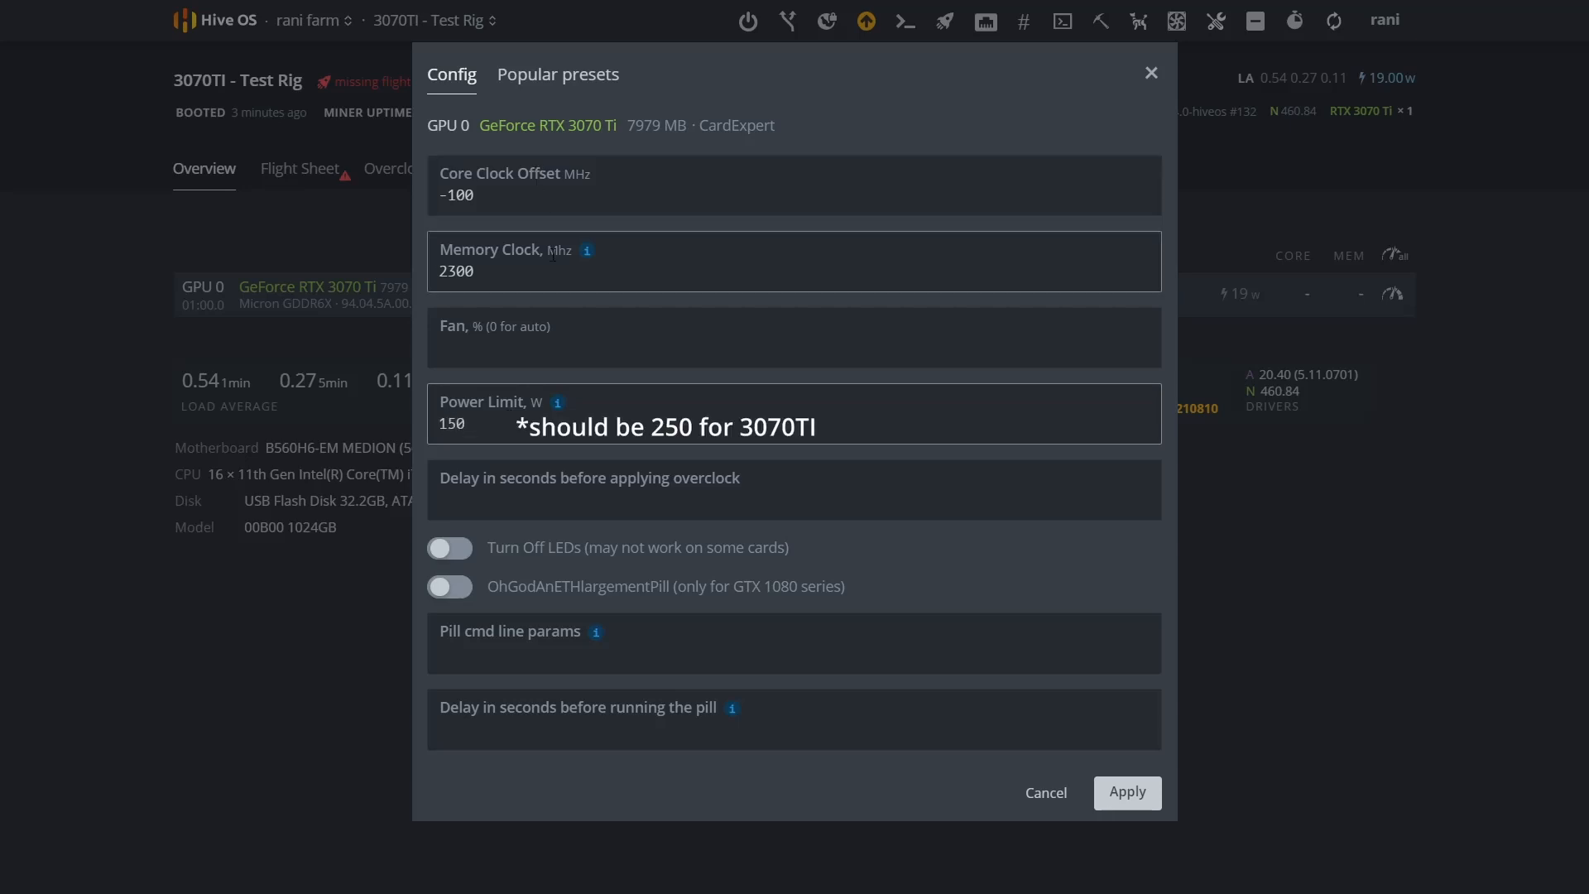
# - Review the core clock offset, memory clock, fan and power limit fields in the GPU's overclocking settings
pyautogui.click(501, 199)
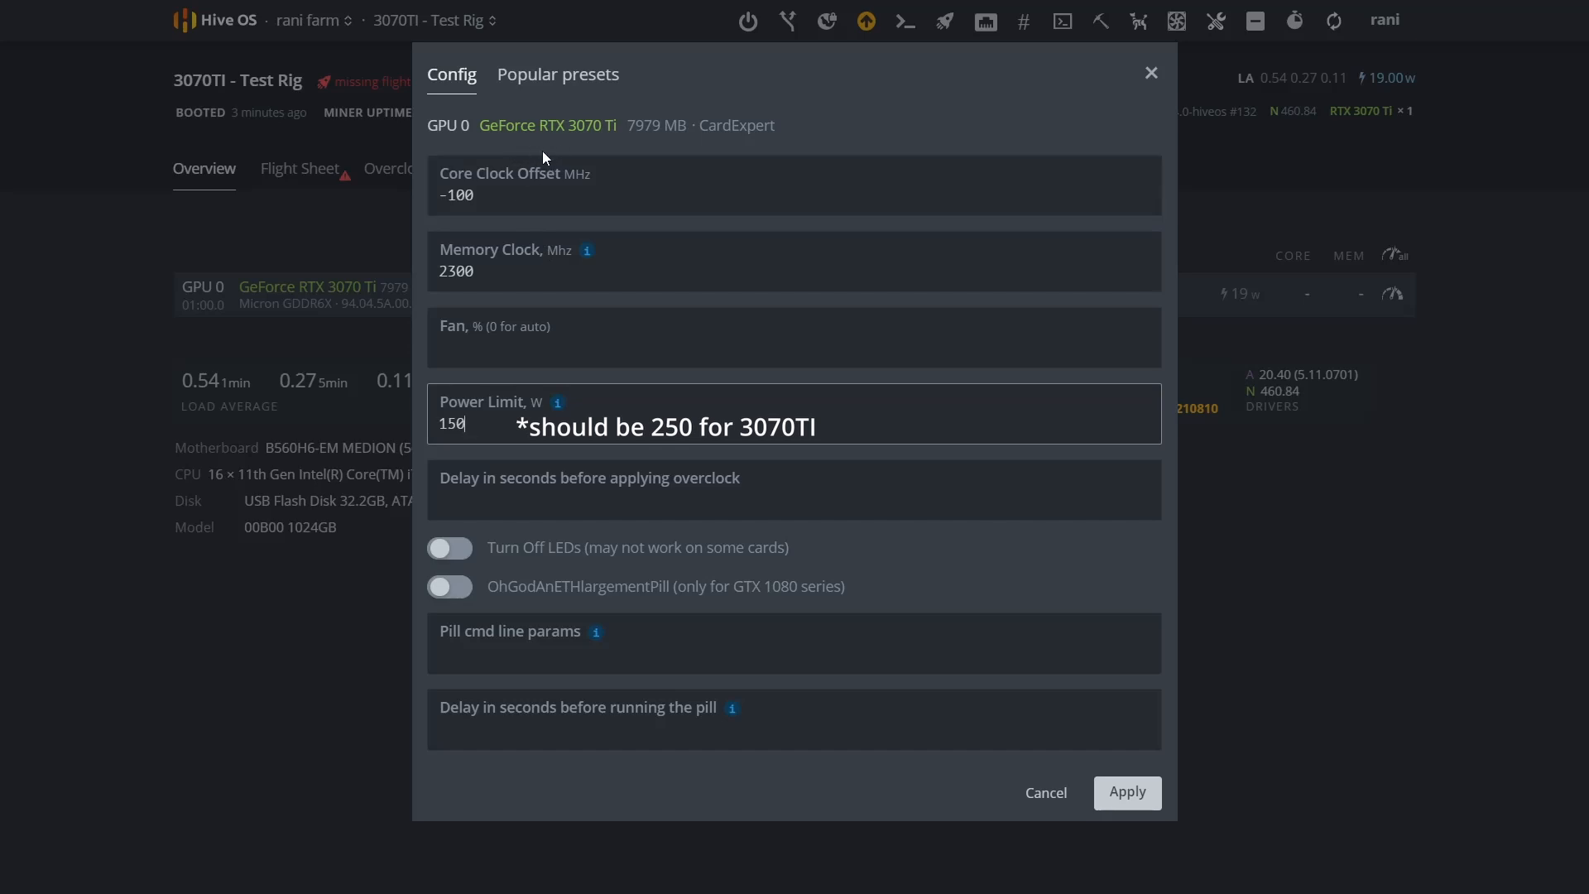
pyautogui.moveTo(543, 151); pyautogui.dragTo(374, 192)
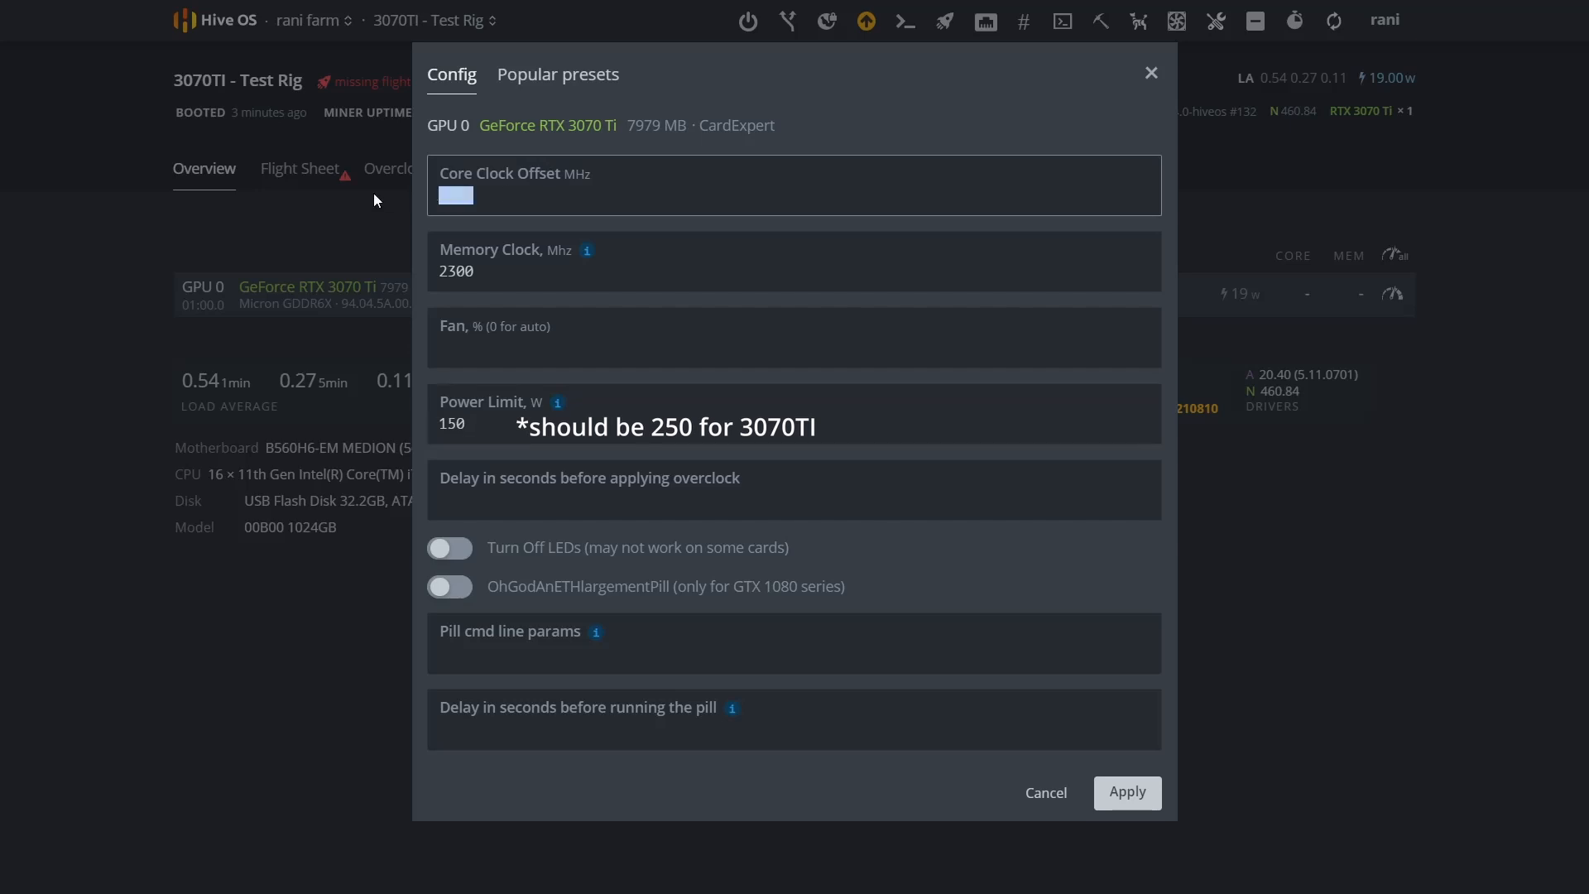
pyautogui.doubleClick(525, 278)
pyautogui.click(524, 279)
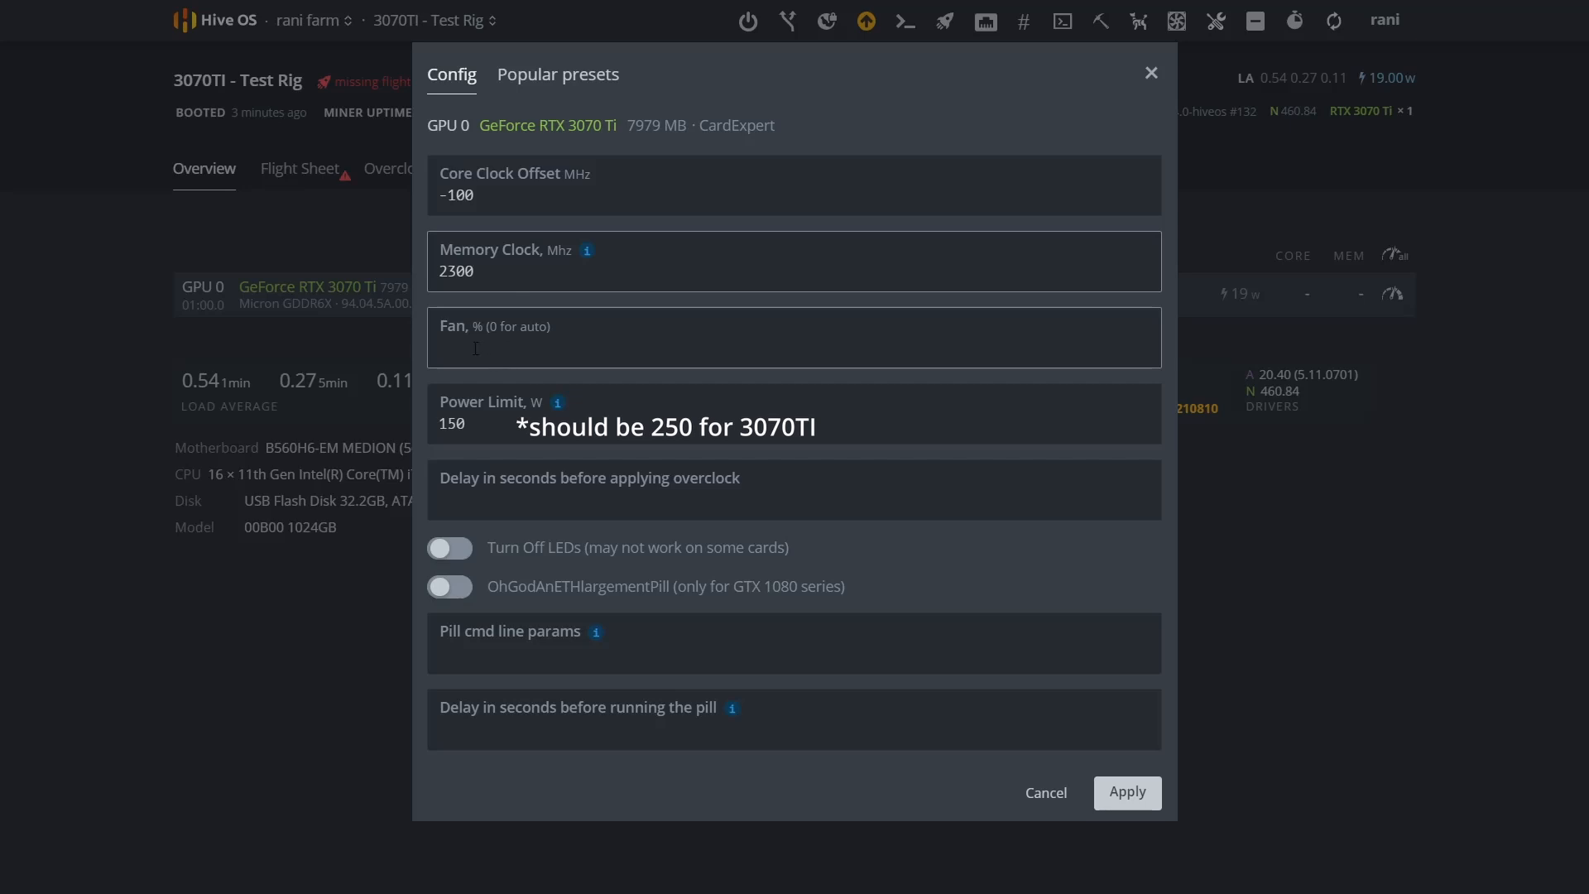
pyautogui.moveTo(553, 327); pyautogui.dragTo(486, 327)
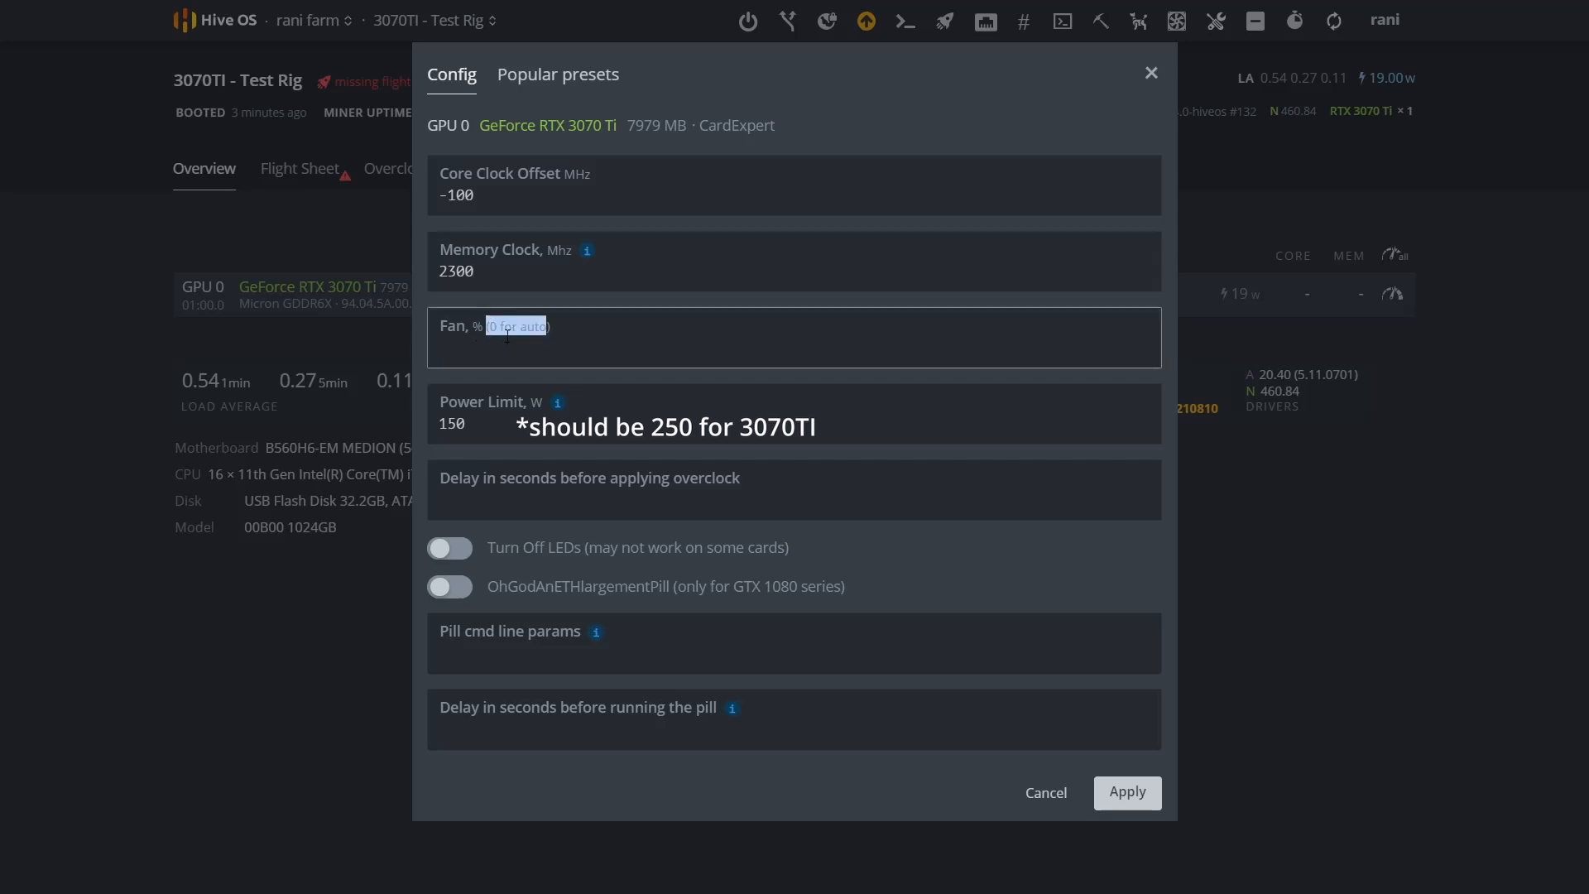
pyautogui.click(636, 334)
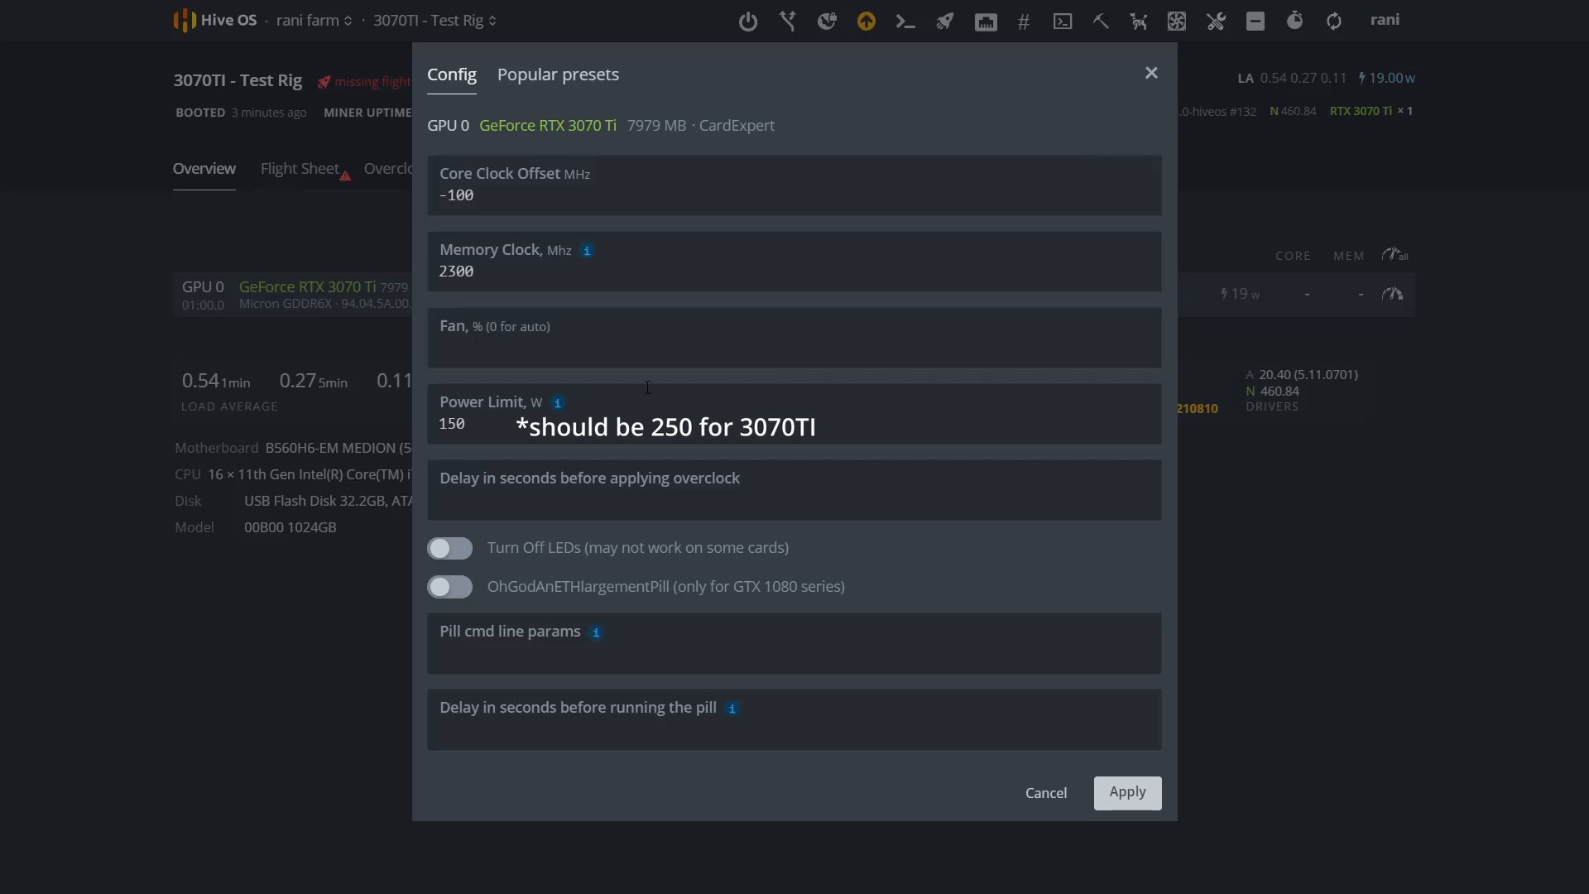
pyautogui.click(495, 424)
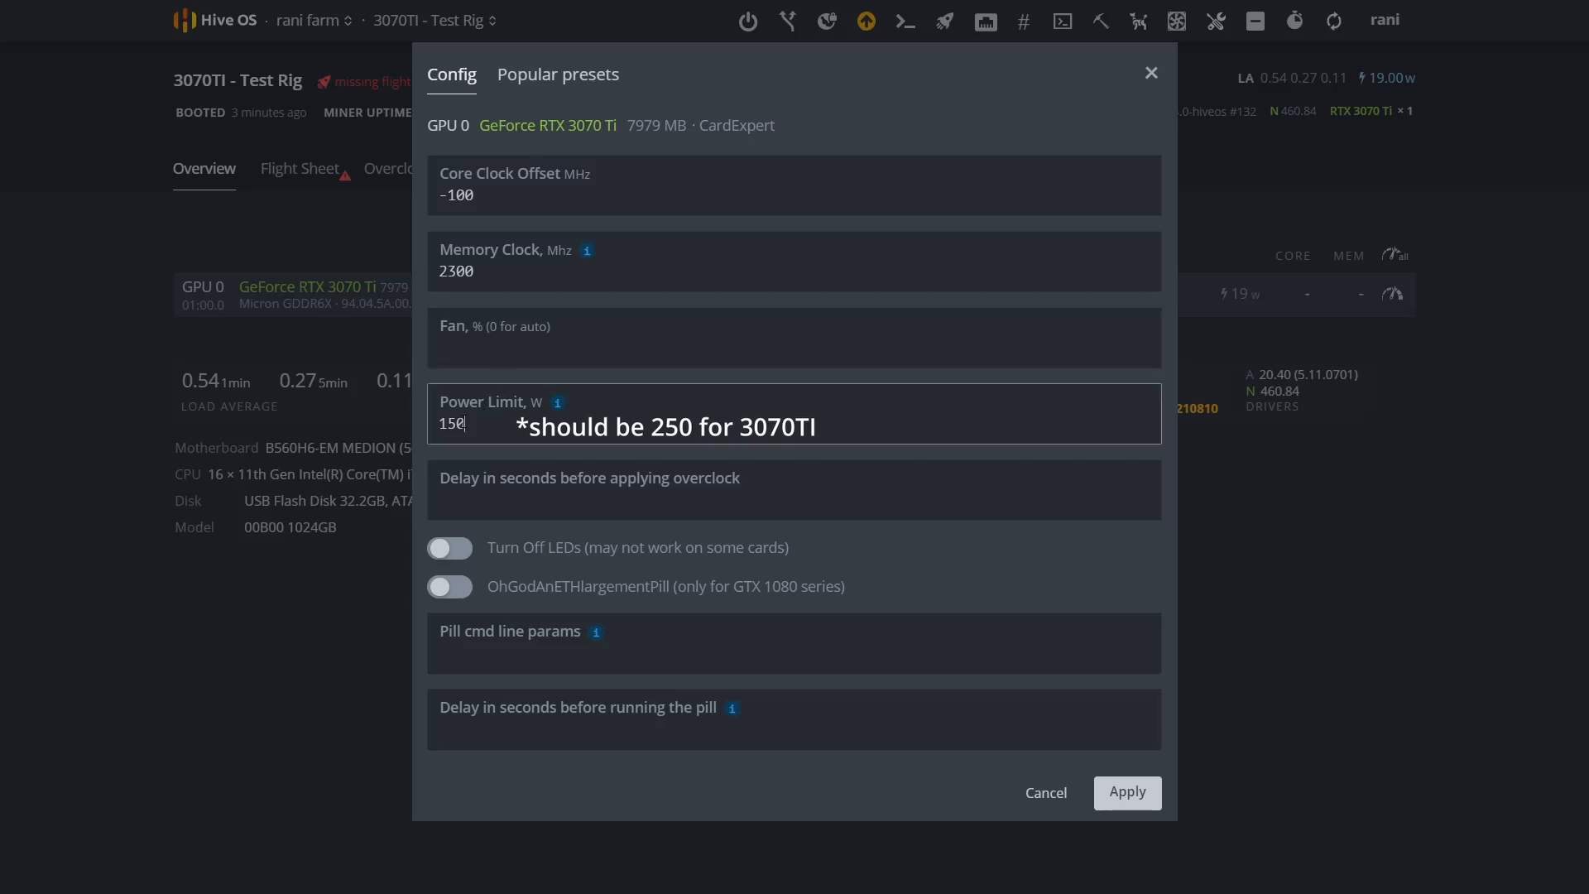
pyautogui.doubleClick(494, 424)
pyautogui.click(493, 424)
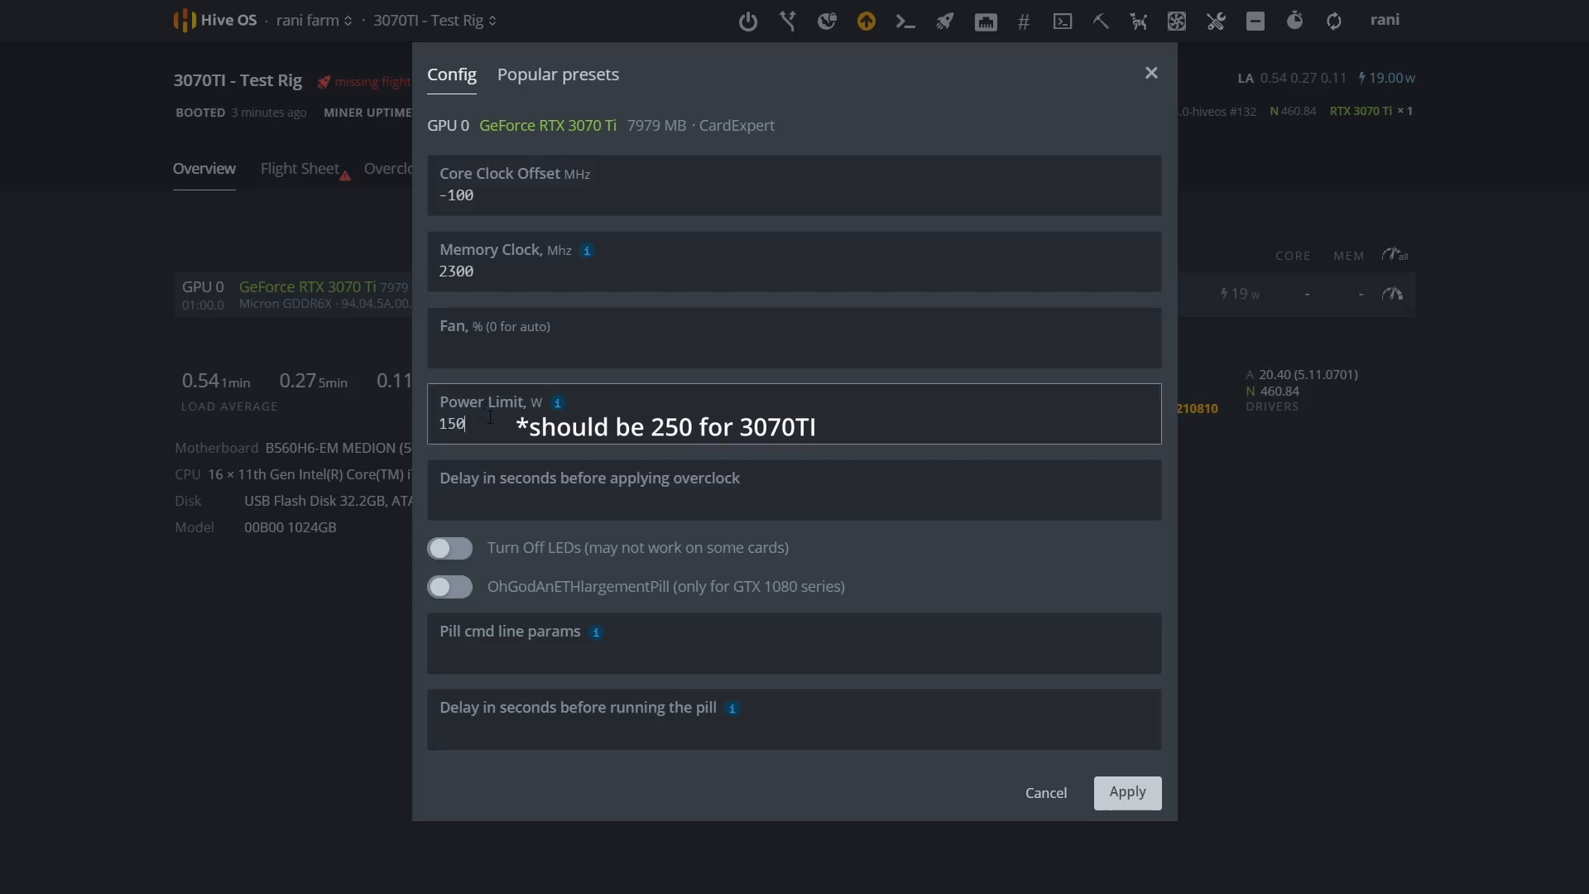
# - Enable turning off the card's LEDs and apply the overclocking settings
pyautogui.click(451, 550)
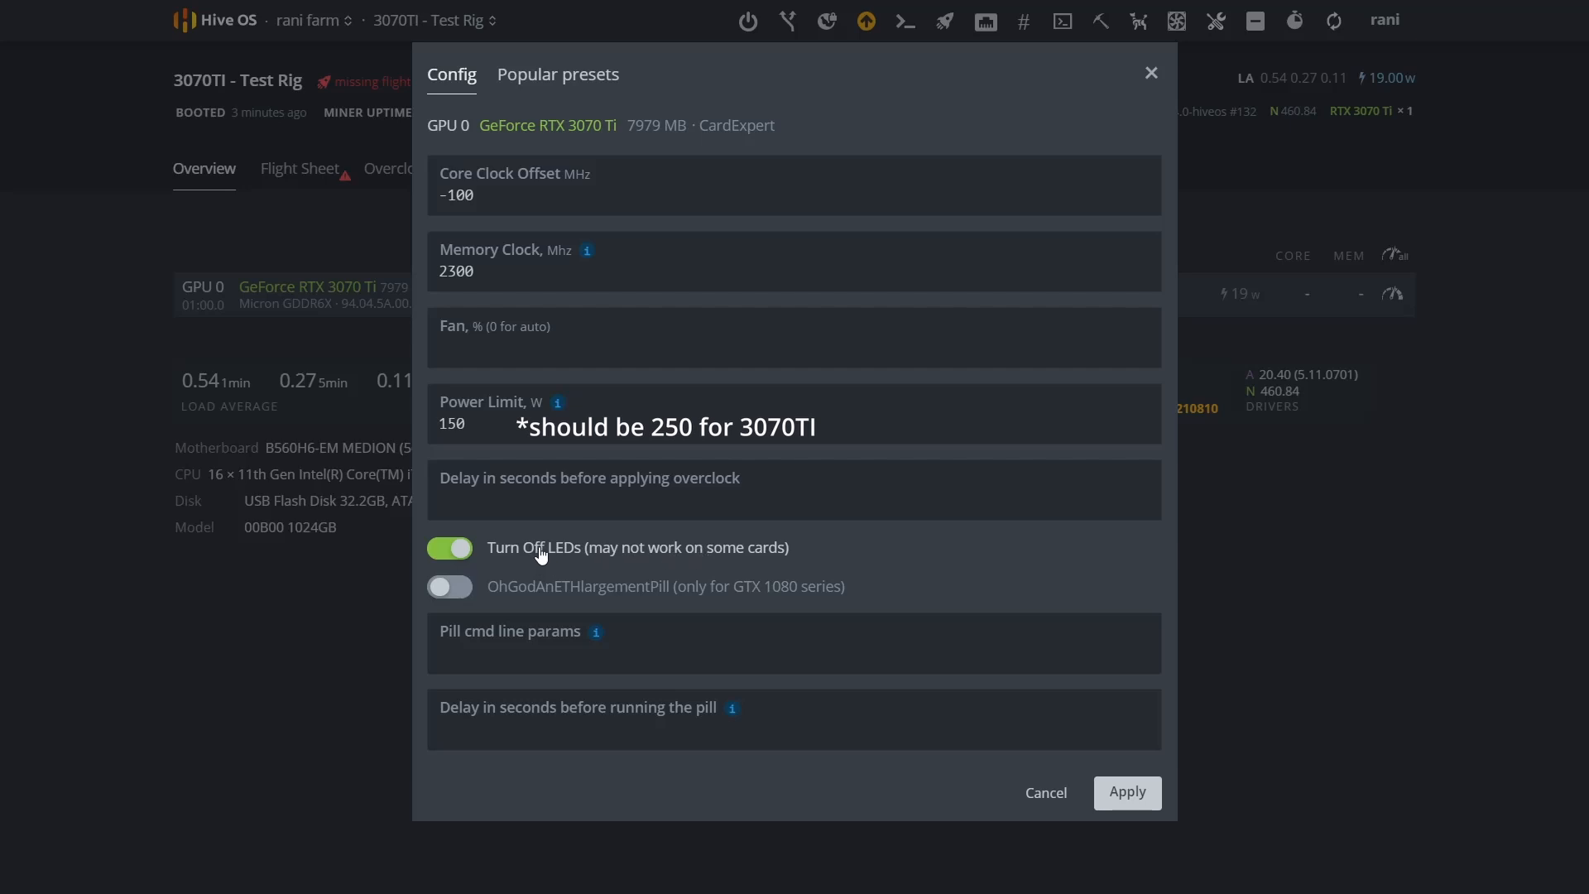
pyautogui.click(1116, 796)
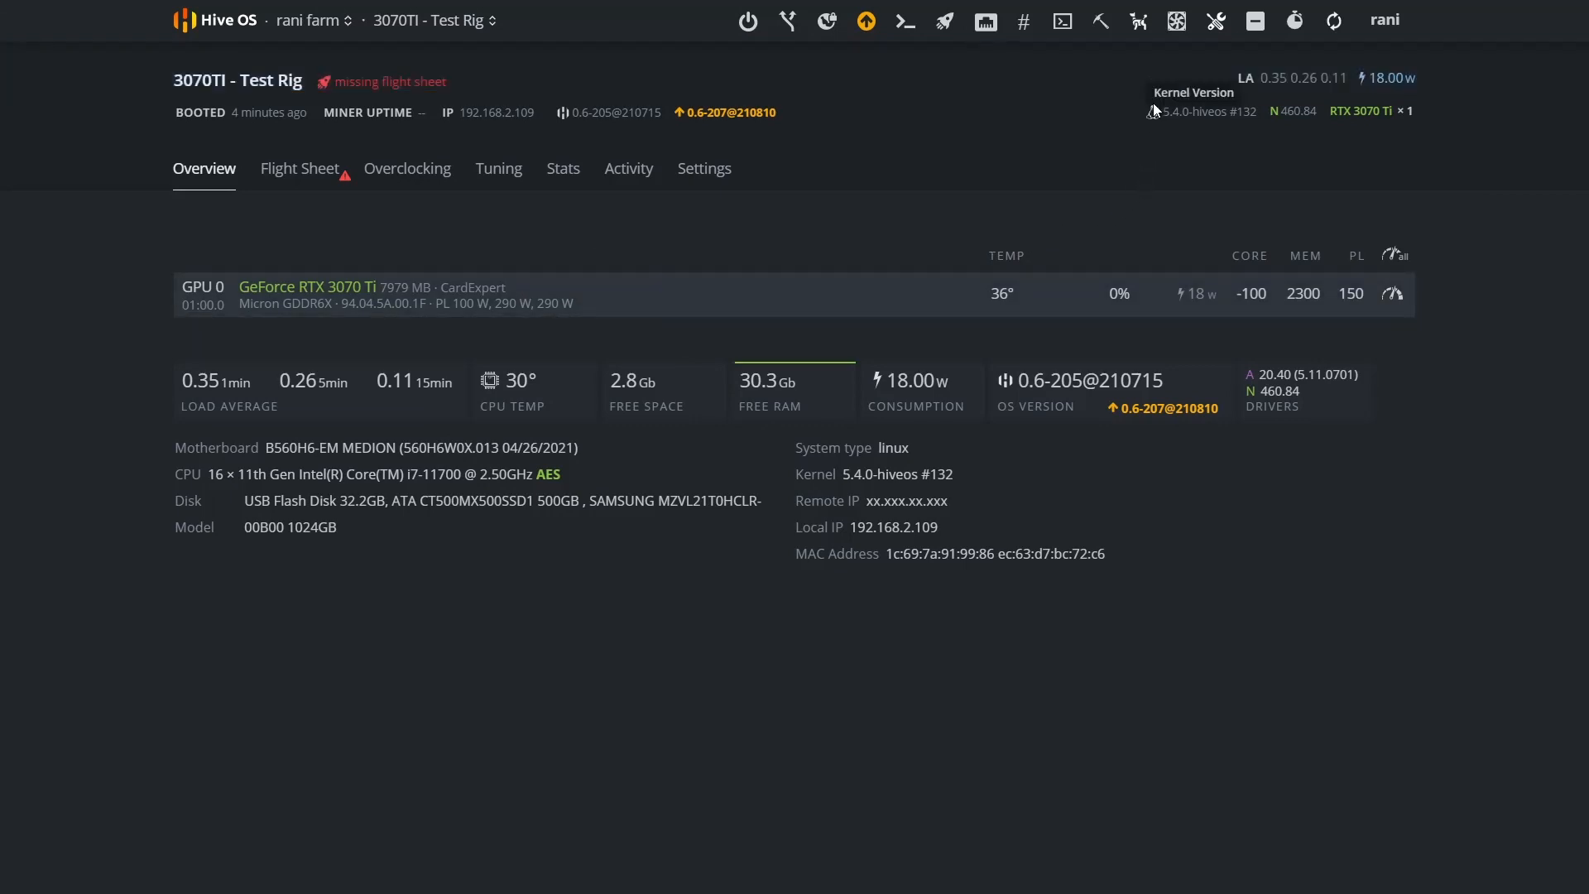
# - Turn on AutoFan for the rig with a 55 °C target core temperature, 80 °C target memory temperature and No AMD enabled, and apply it
pyautogui.click(1177, 23)
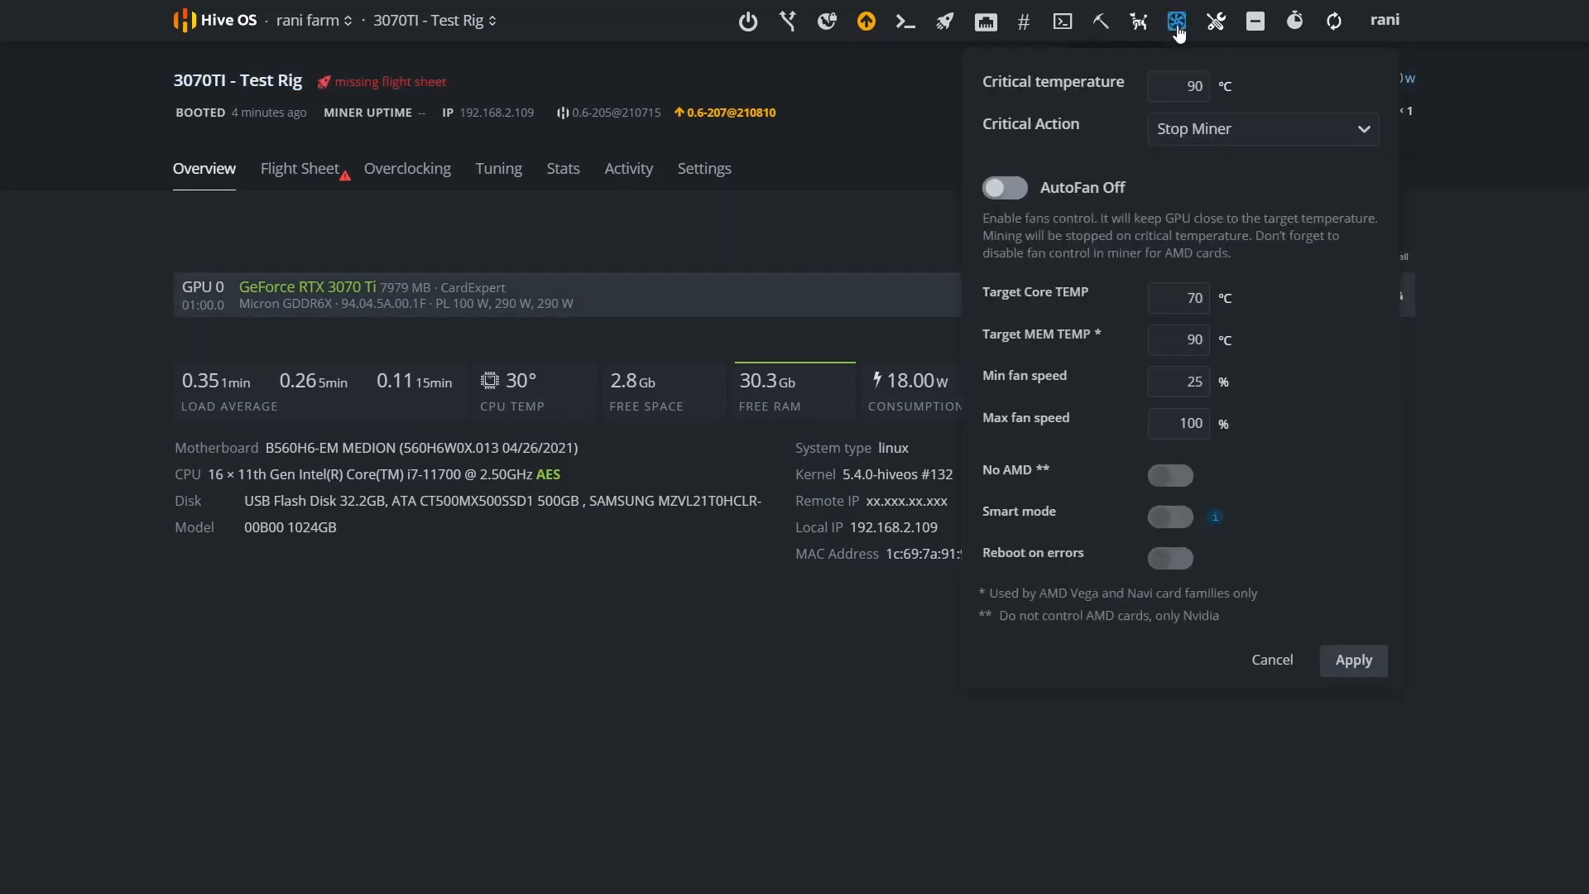
pyautogui.click(1008, 189)
pyautogui.moveTo(1188, 298); pyautogui.dragTo(1231, 296)
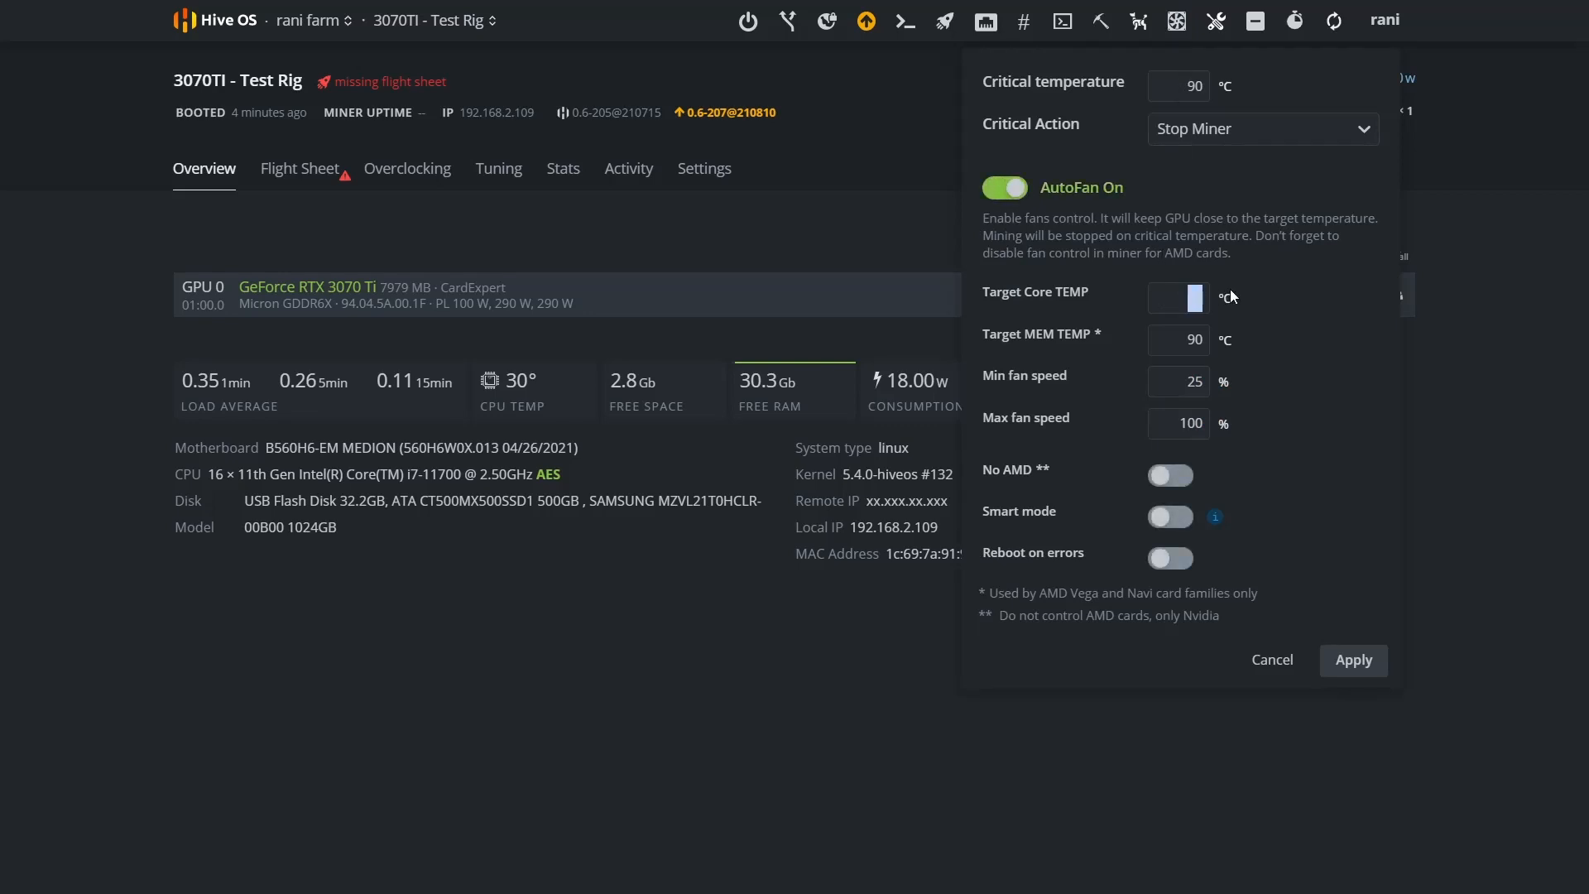
pyautogui.write('55')
pyautogui.moveTo(1175, 340); pyautogui.dragTo(1217, 341)
pyautogui.write('80')
pyautogui.moveTo(985, 470); pyautogui.dragTo(1060, 475)
pyautogui.click(1182, 478)
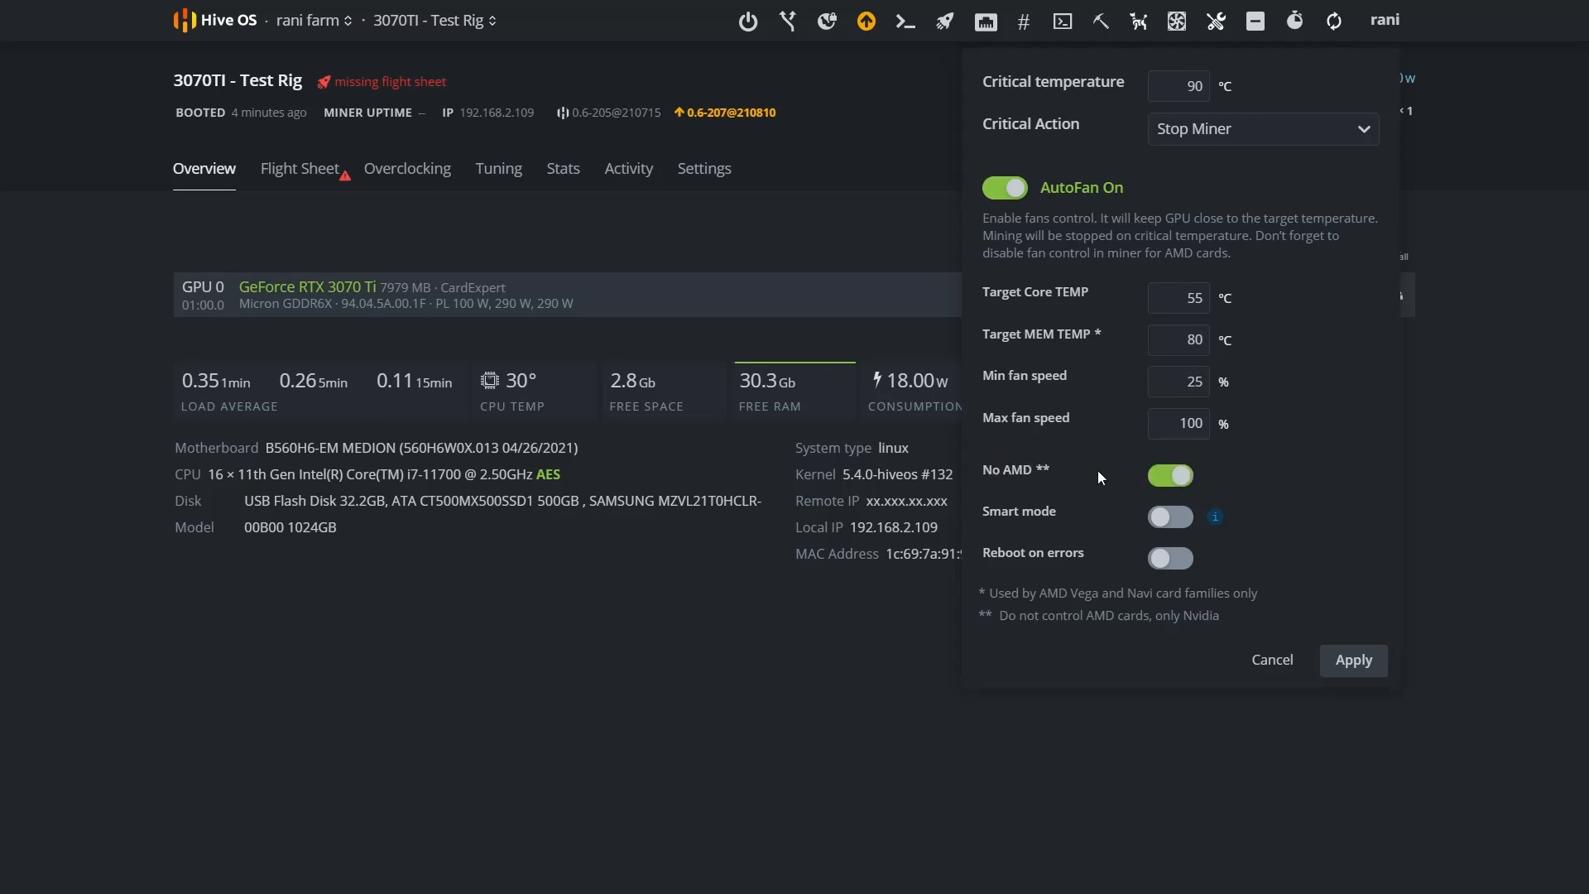
pyautogui.click(1358, 665)
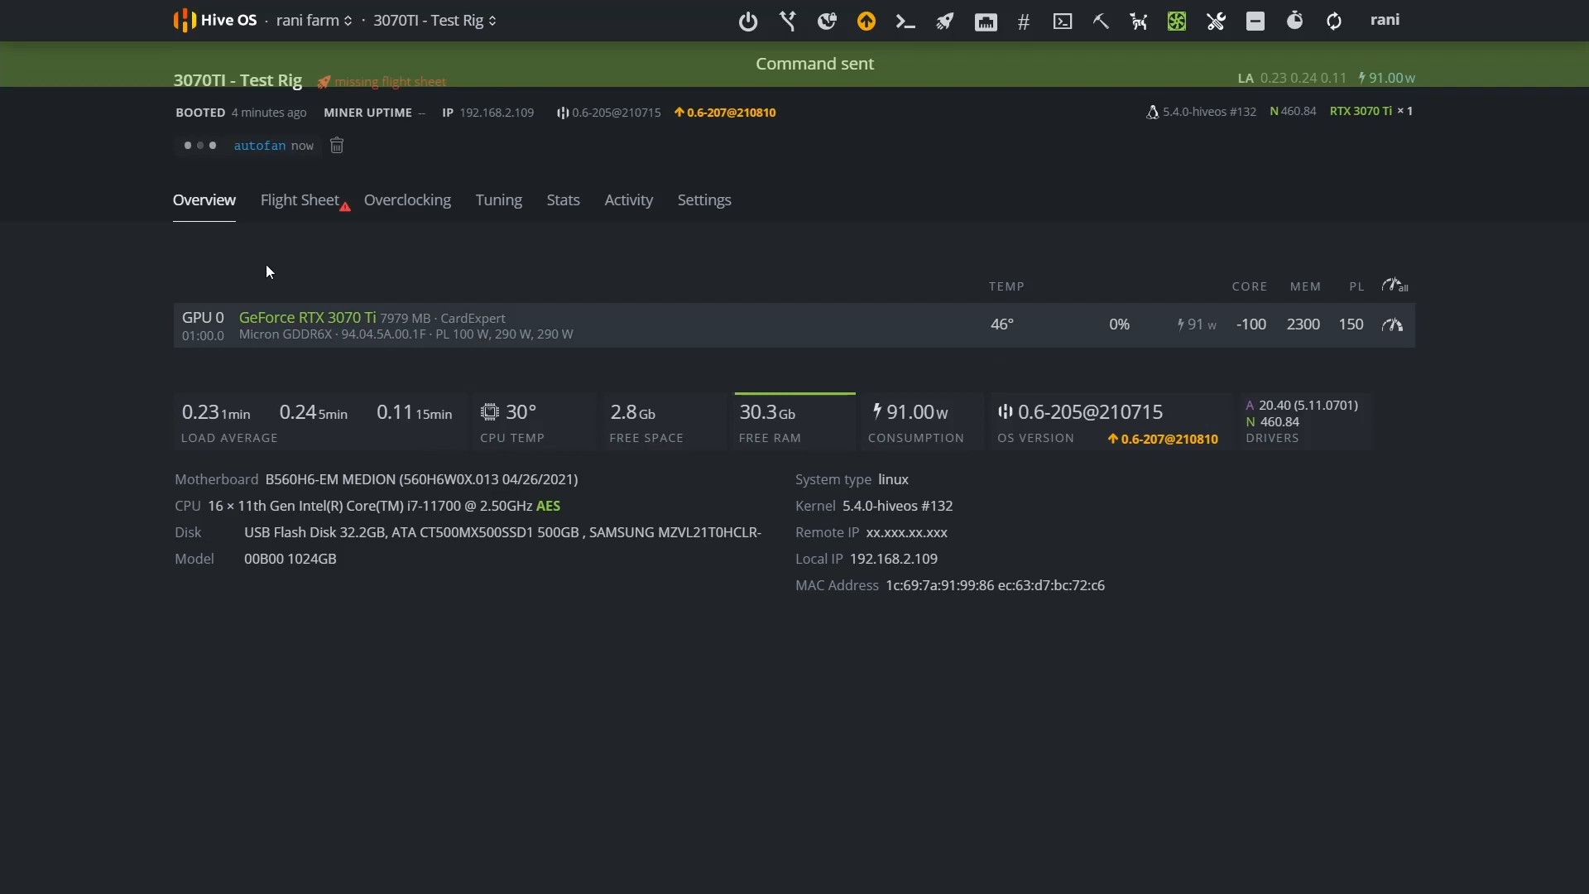
# - Show the flight sheets available to the test rig and clear its command messages
pyautogui.moveTo(235, 145); pyautogui.dragTo(280, 148)
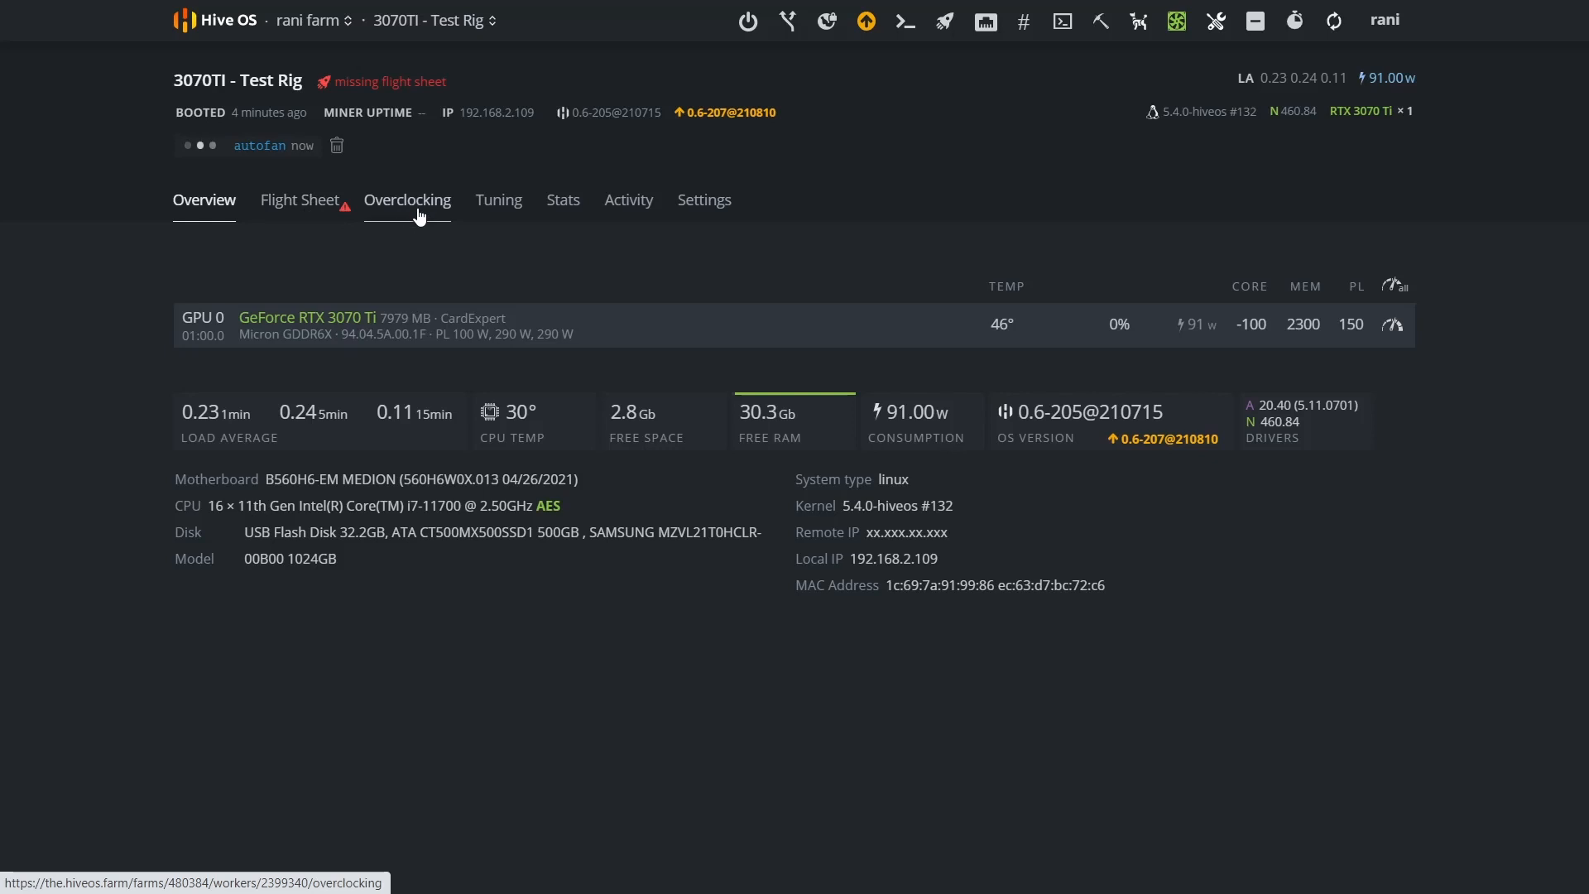
pyautogui.click(305, 212)
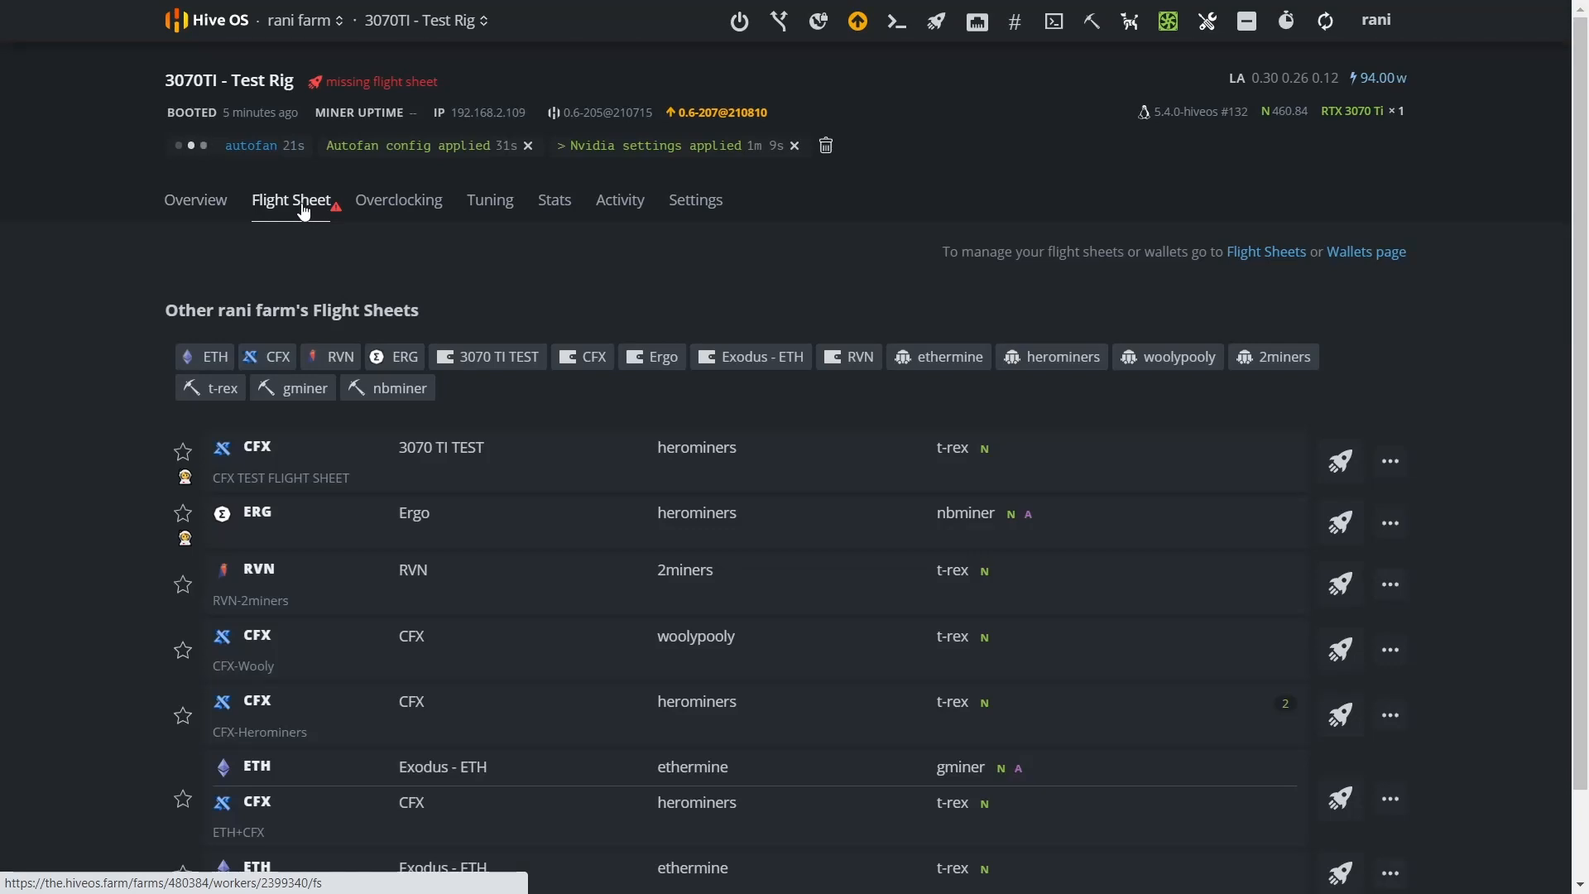
pyautogui.click(823, 147)
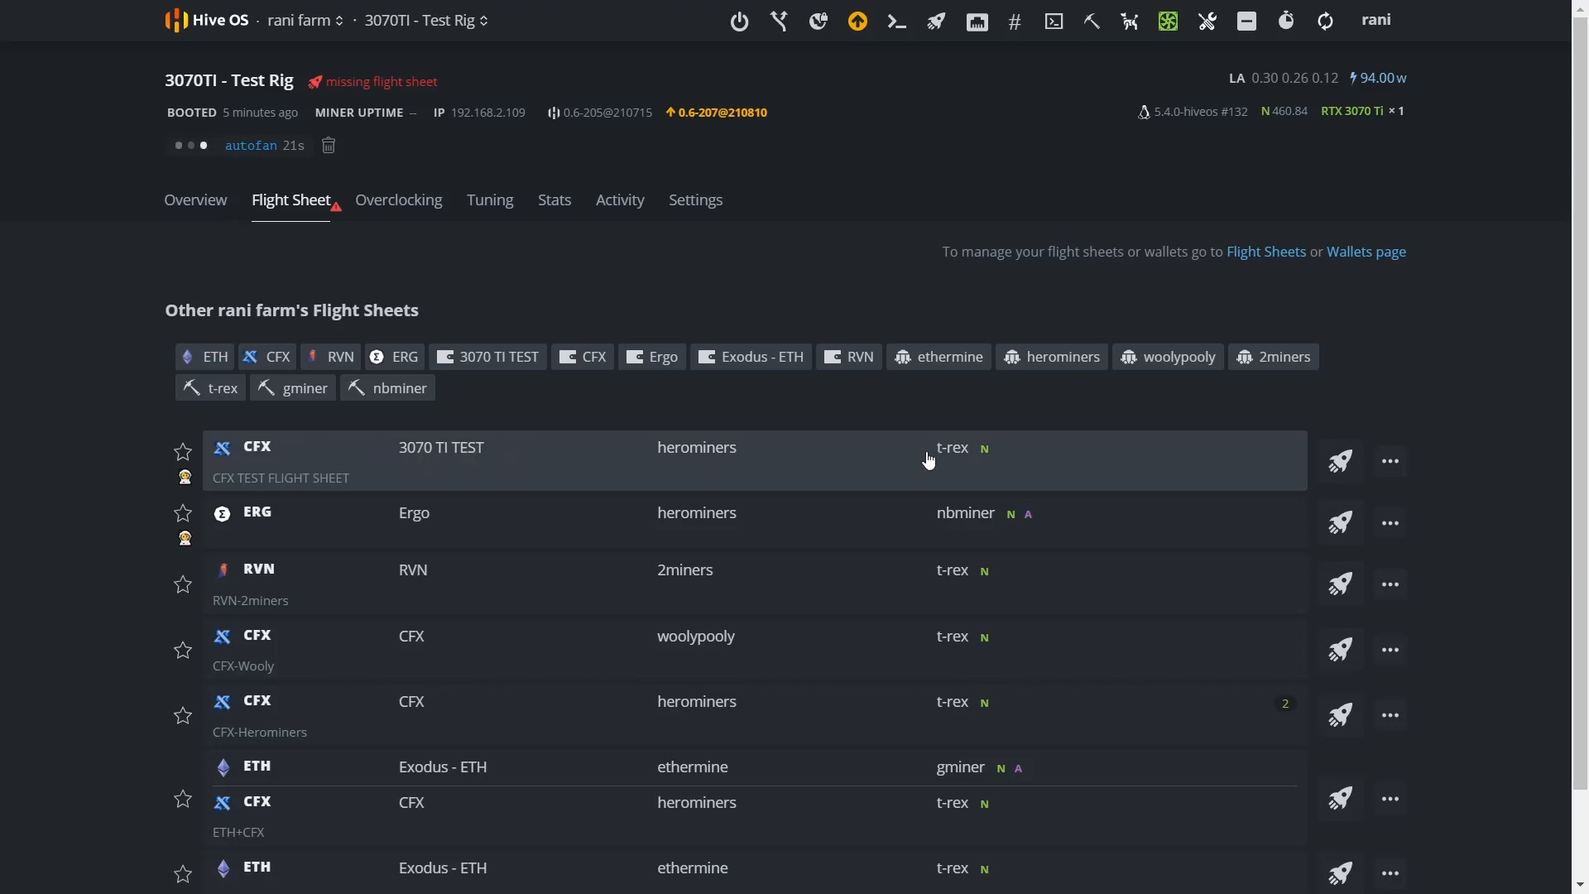
# - Apply the CFX TEST FLIGHT SHEET to the test rig and return to the rig's overview
pyautogui.click(1340, 463)
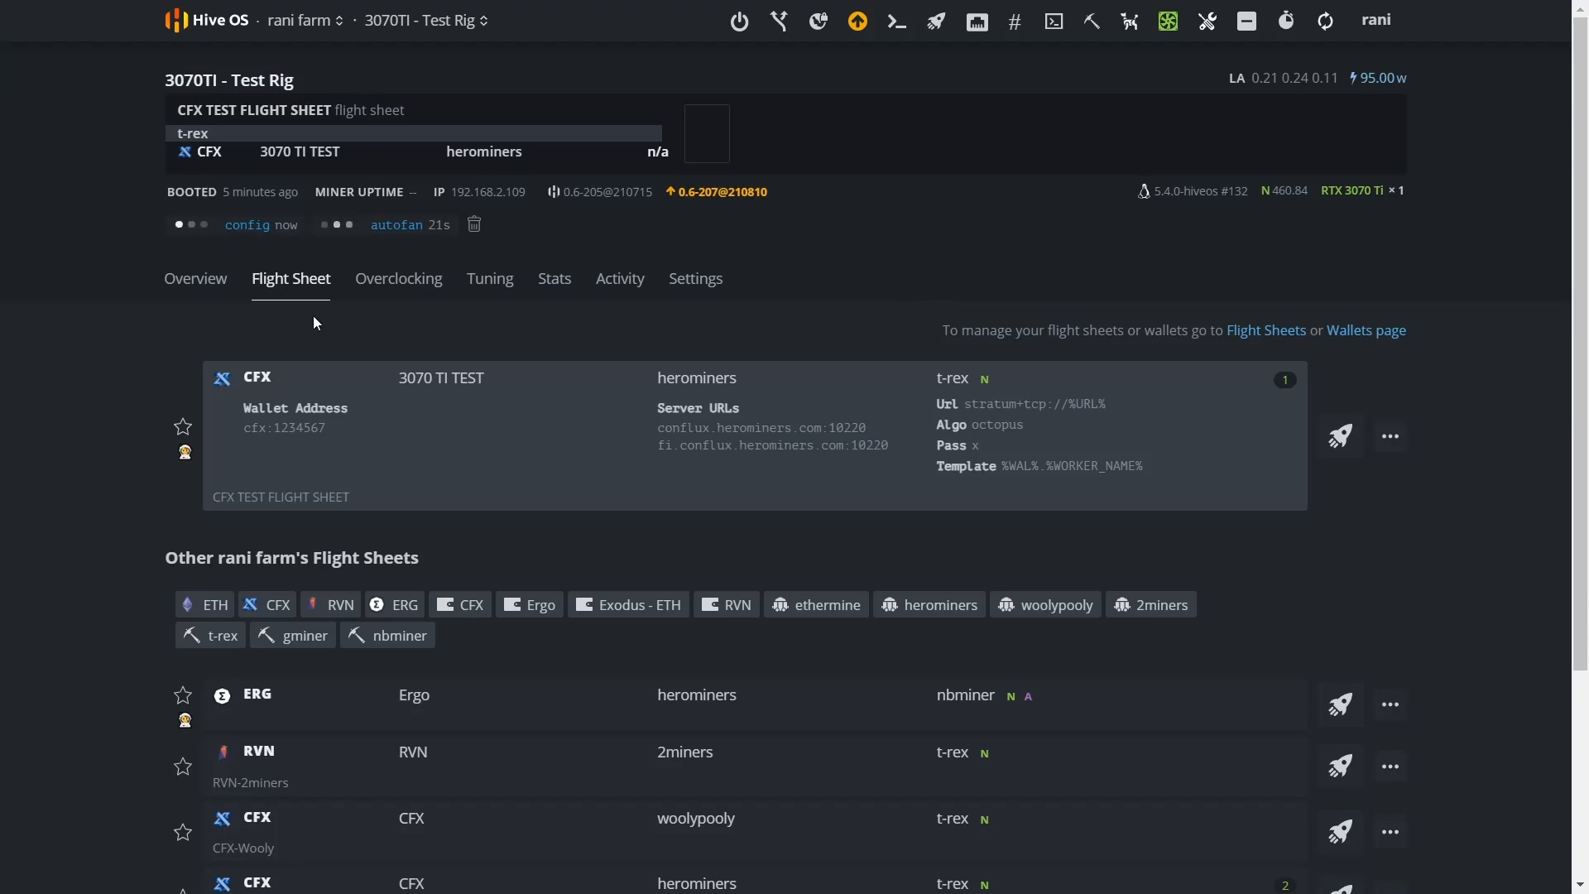
pyautogui.click(197, 281)
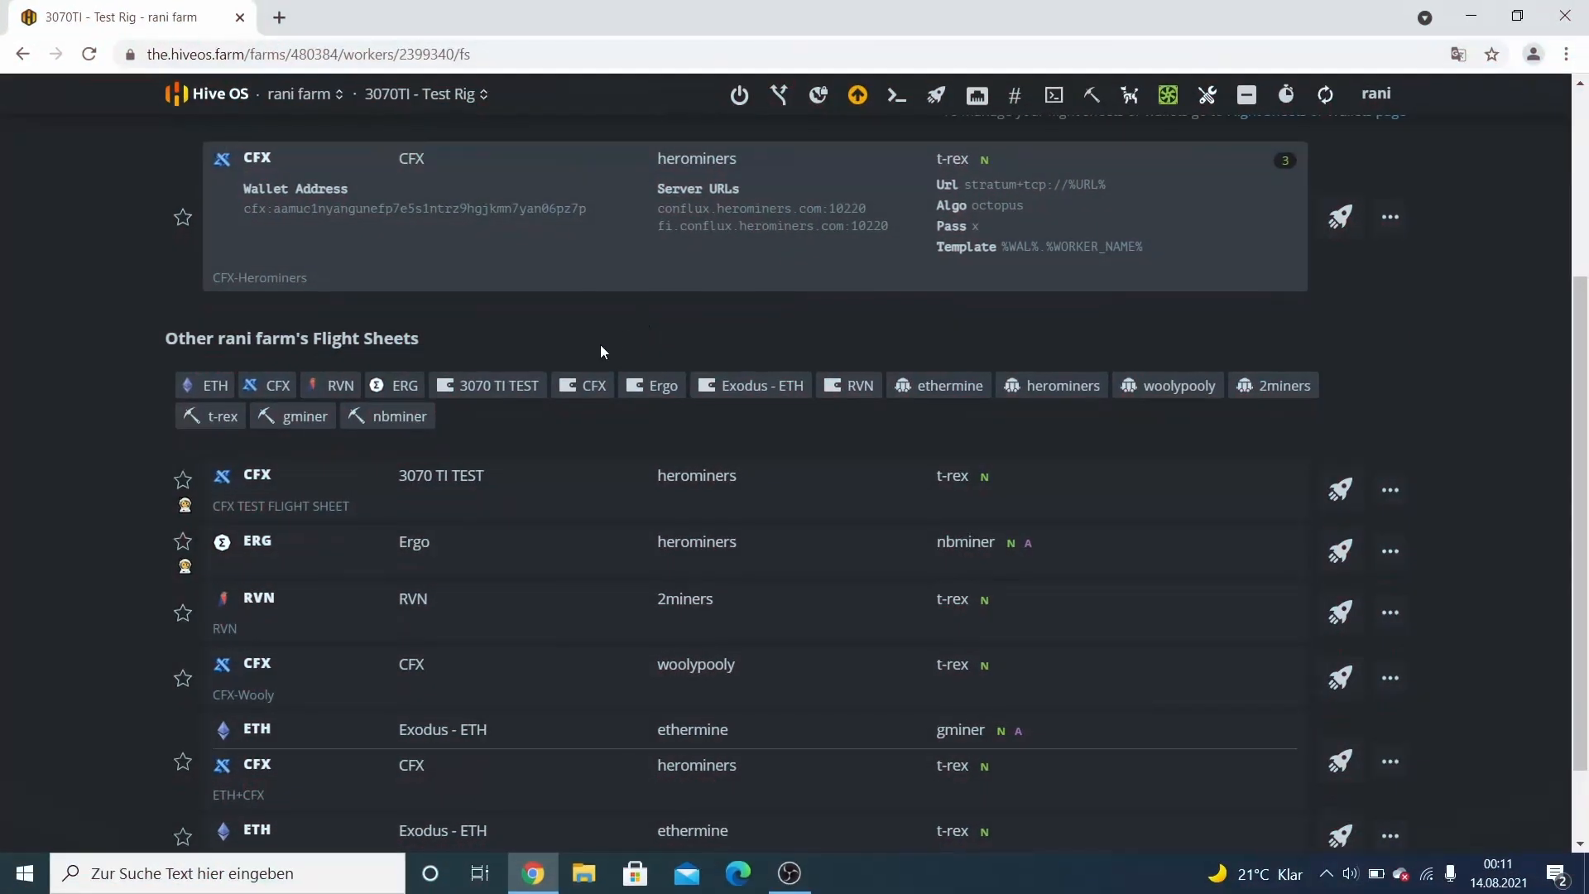
# - Open the rig's Shellinabox console from its IP address and log in as "user" with the account password
pyautogui.scroll(4, 84, 349)
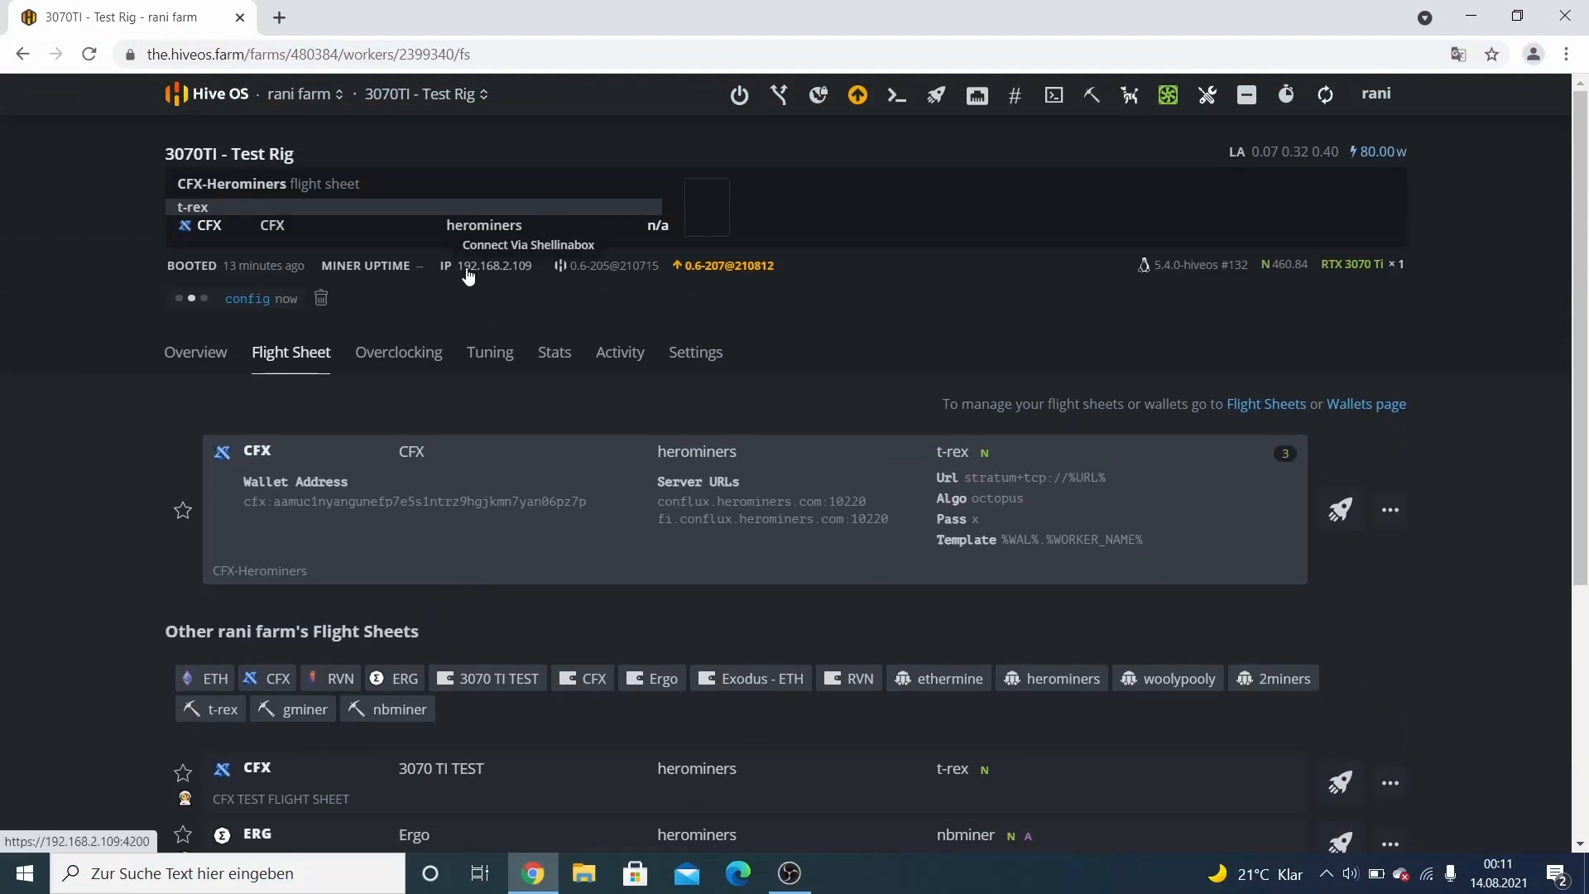
pyautogui.click(500, 273)
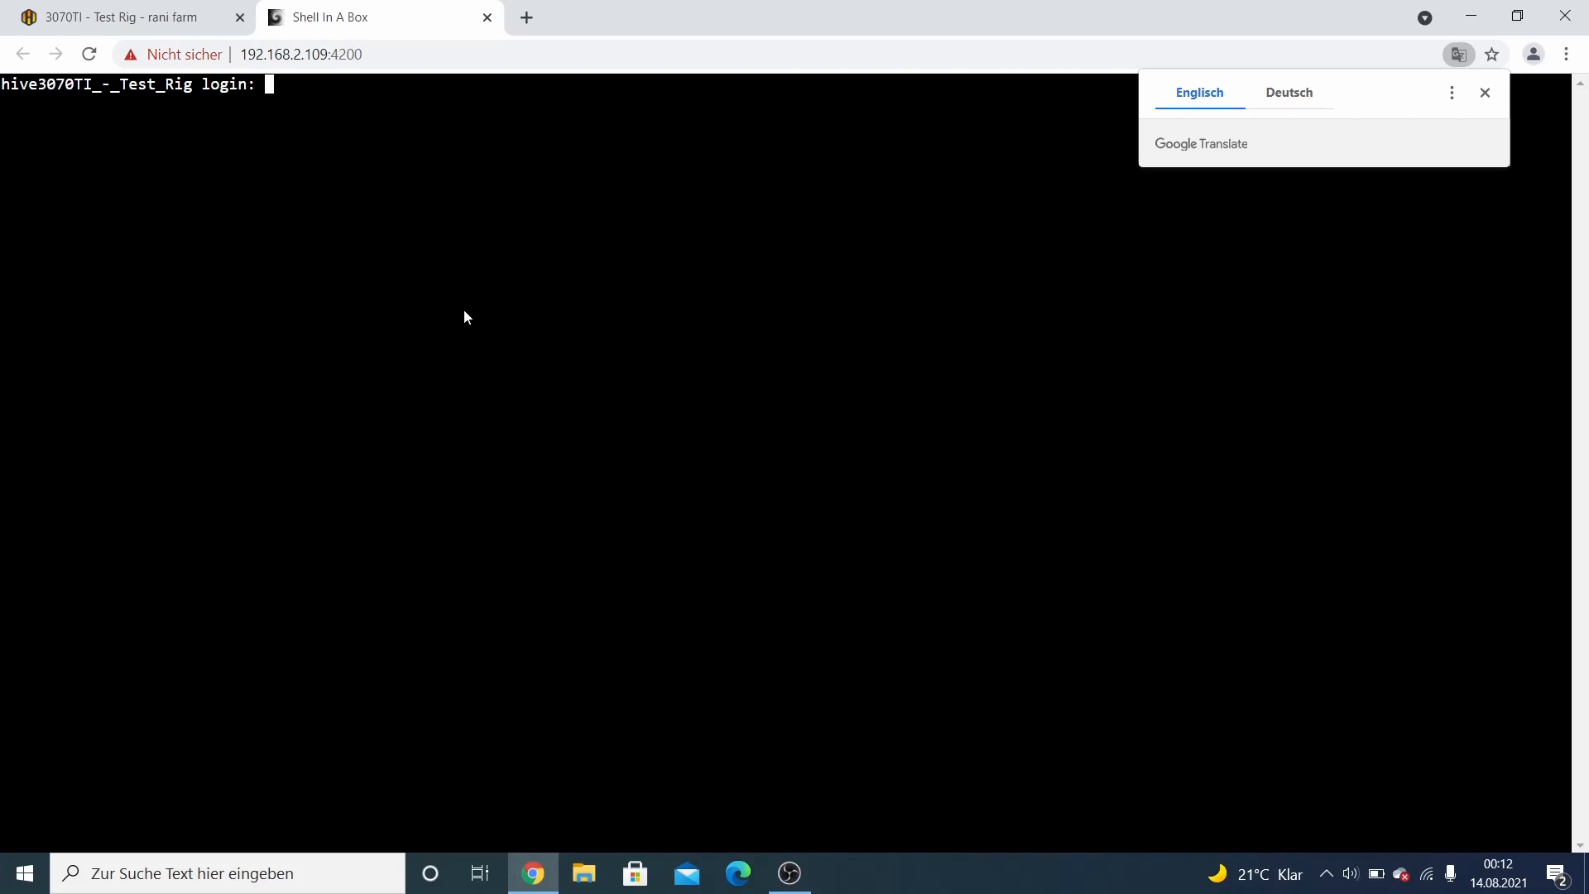
pyautogui.write('user')
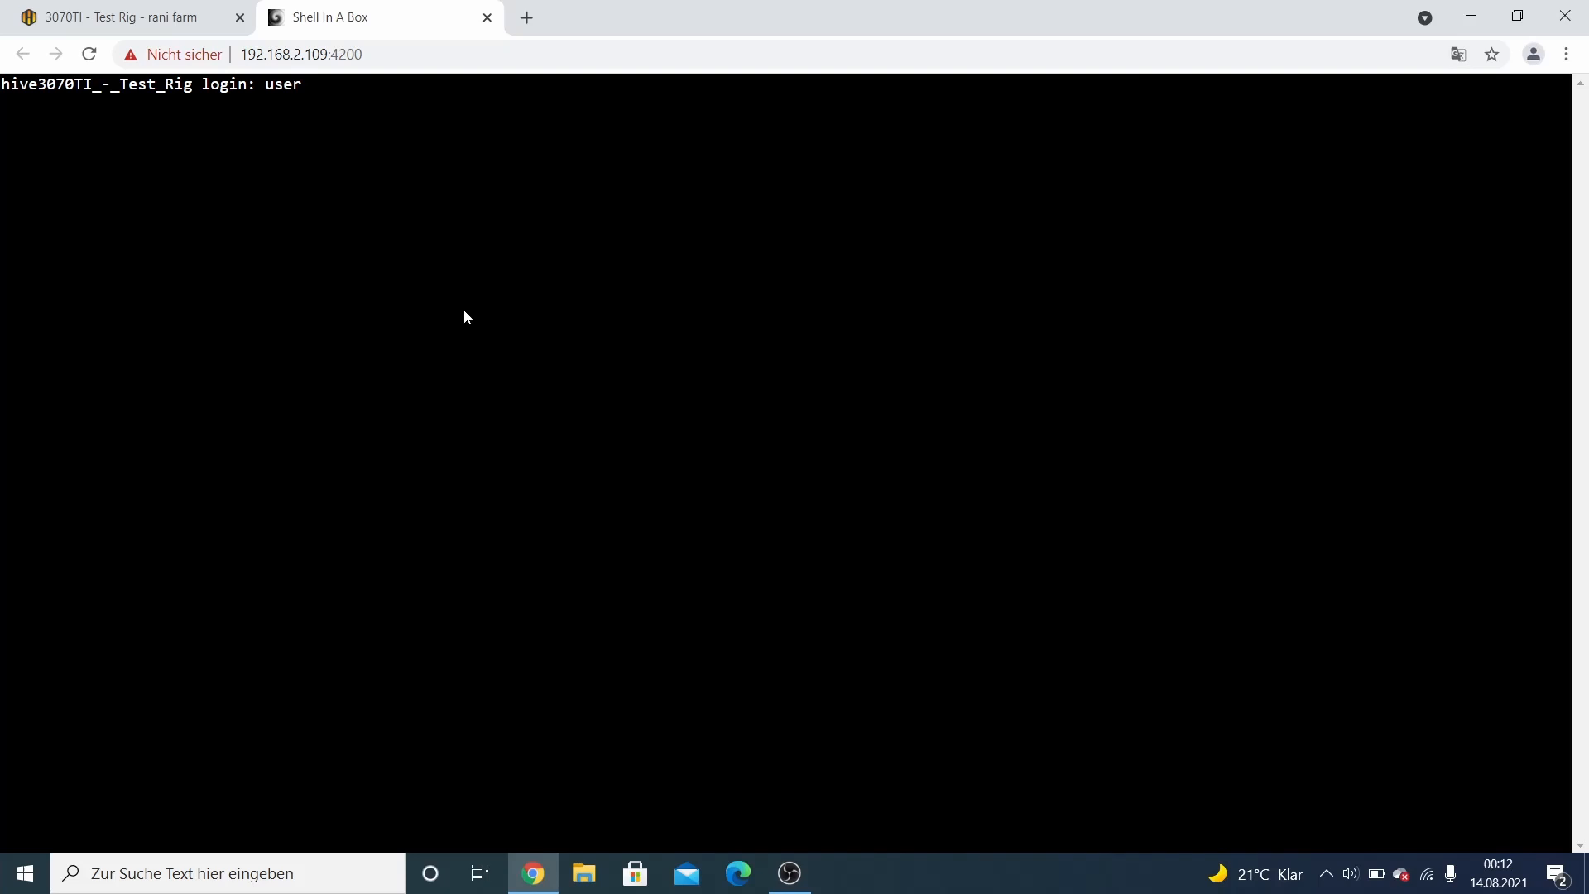
pyautogui.press('Return')
pyautogui.press('Return')
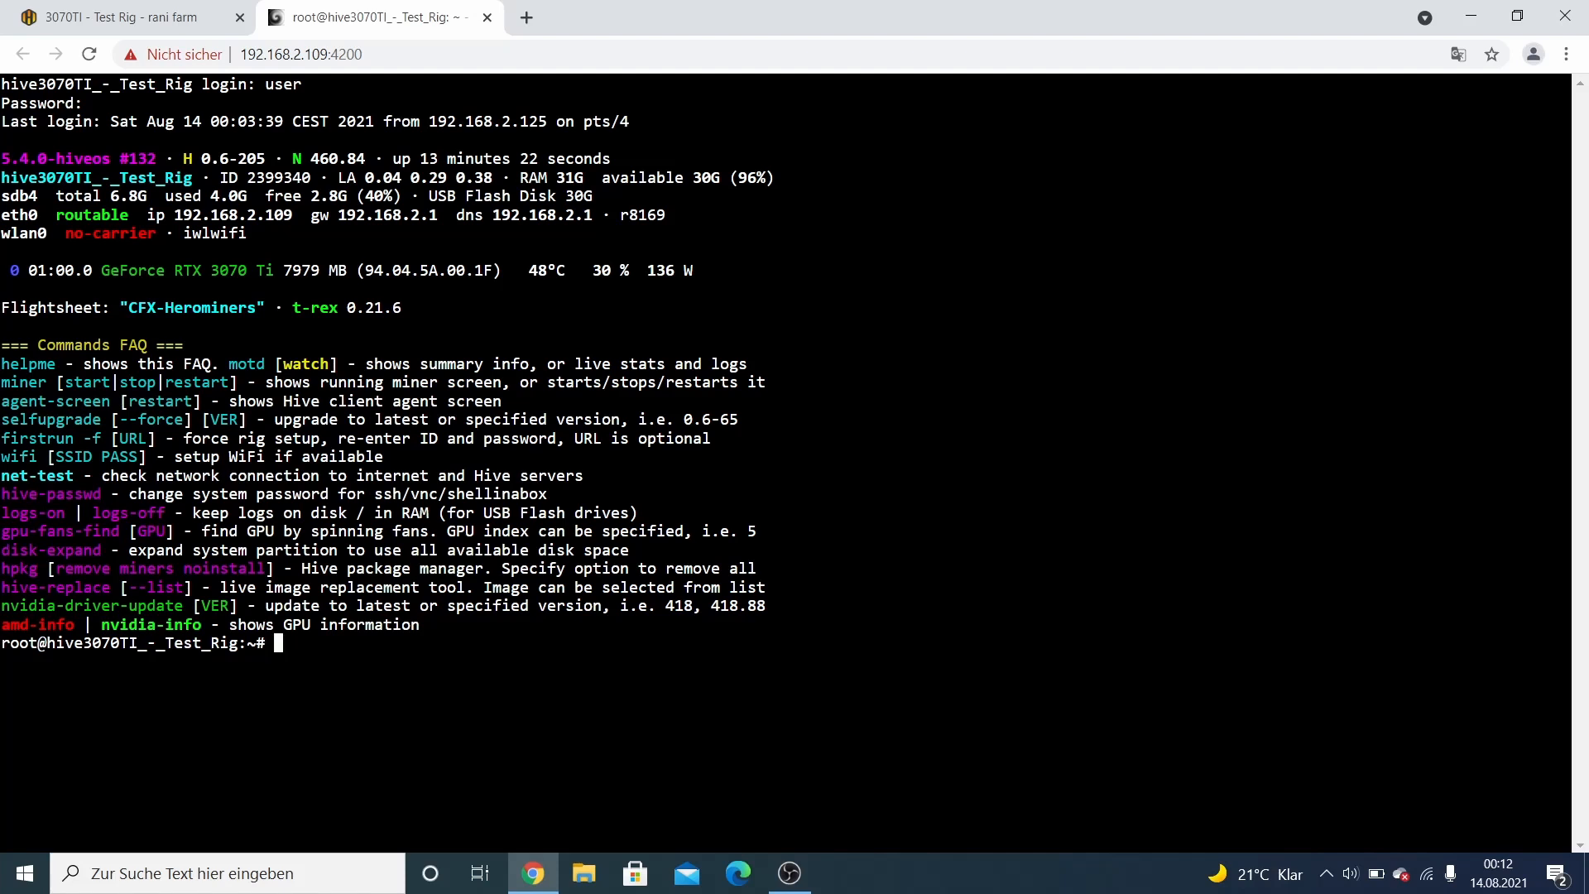
# - Review the disk-expand, selfupgrade and nvidia-driver-update commands and the disk-expand description in the console's command FAQ
pyautogui.moveTo(8, 549); pyautogui.dragTo(101, 550)
pyautogui.doubleClick(2, 548)
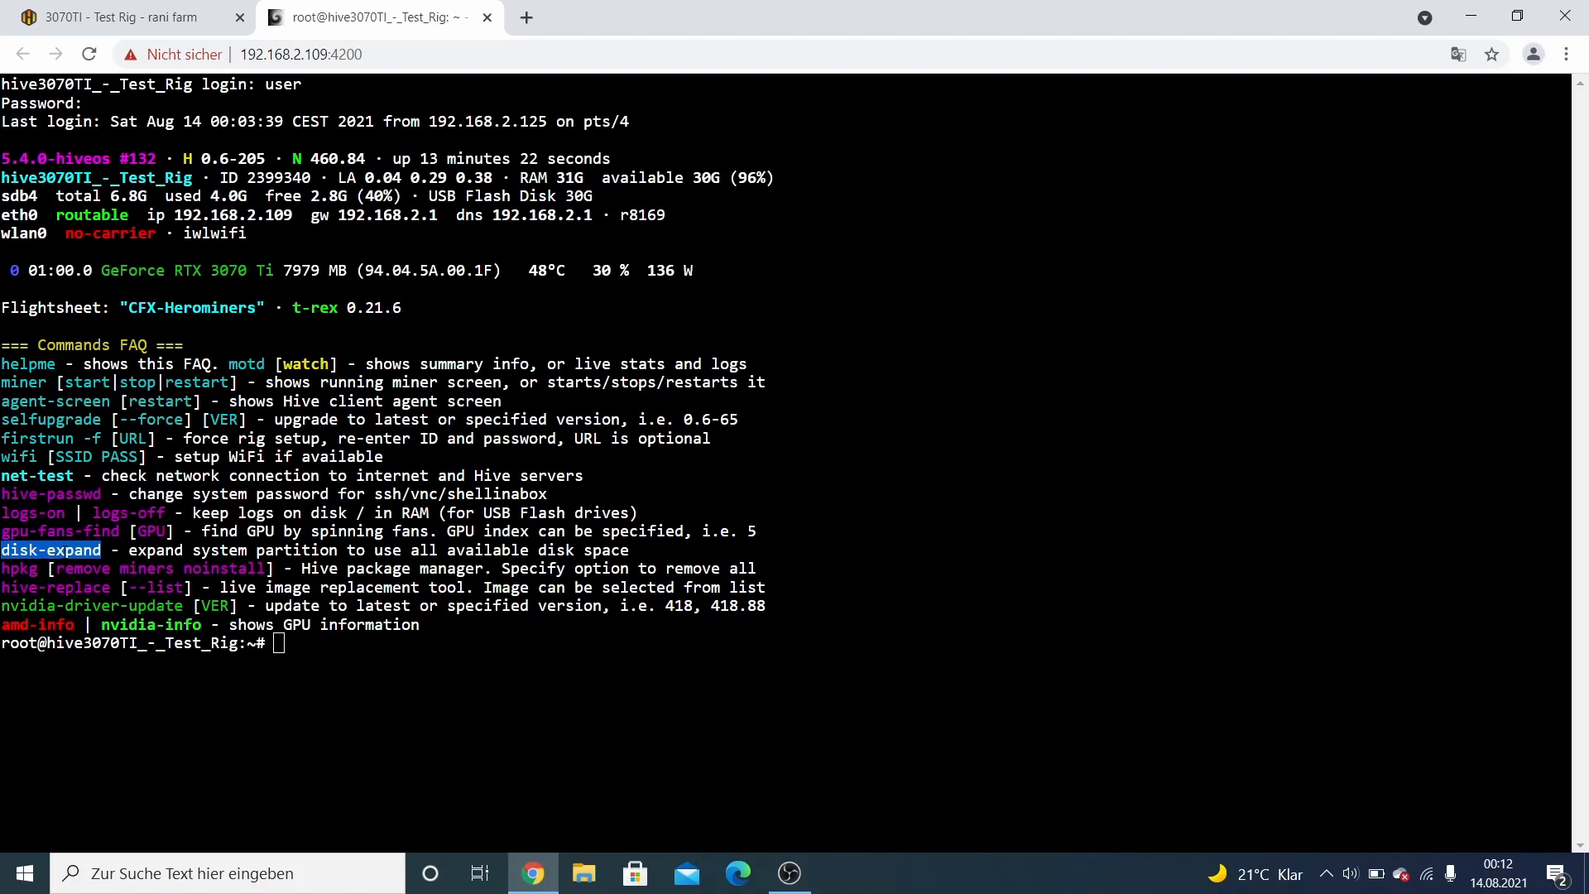
pyautogui.moveTo(132, 551); pyautogui.dragTo(710, 551)
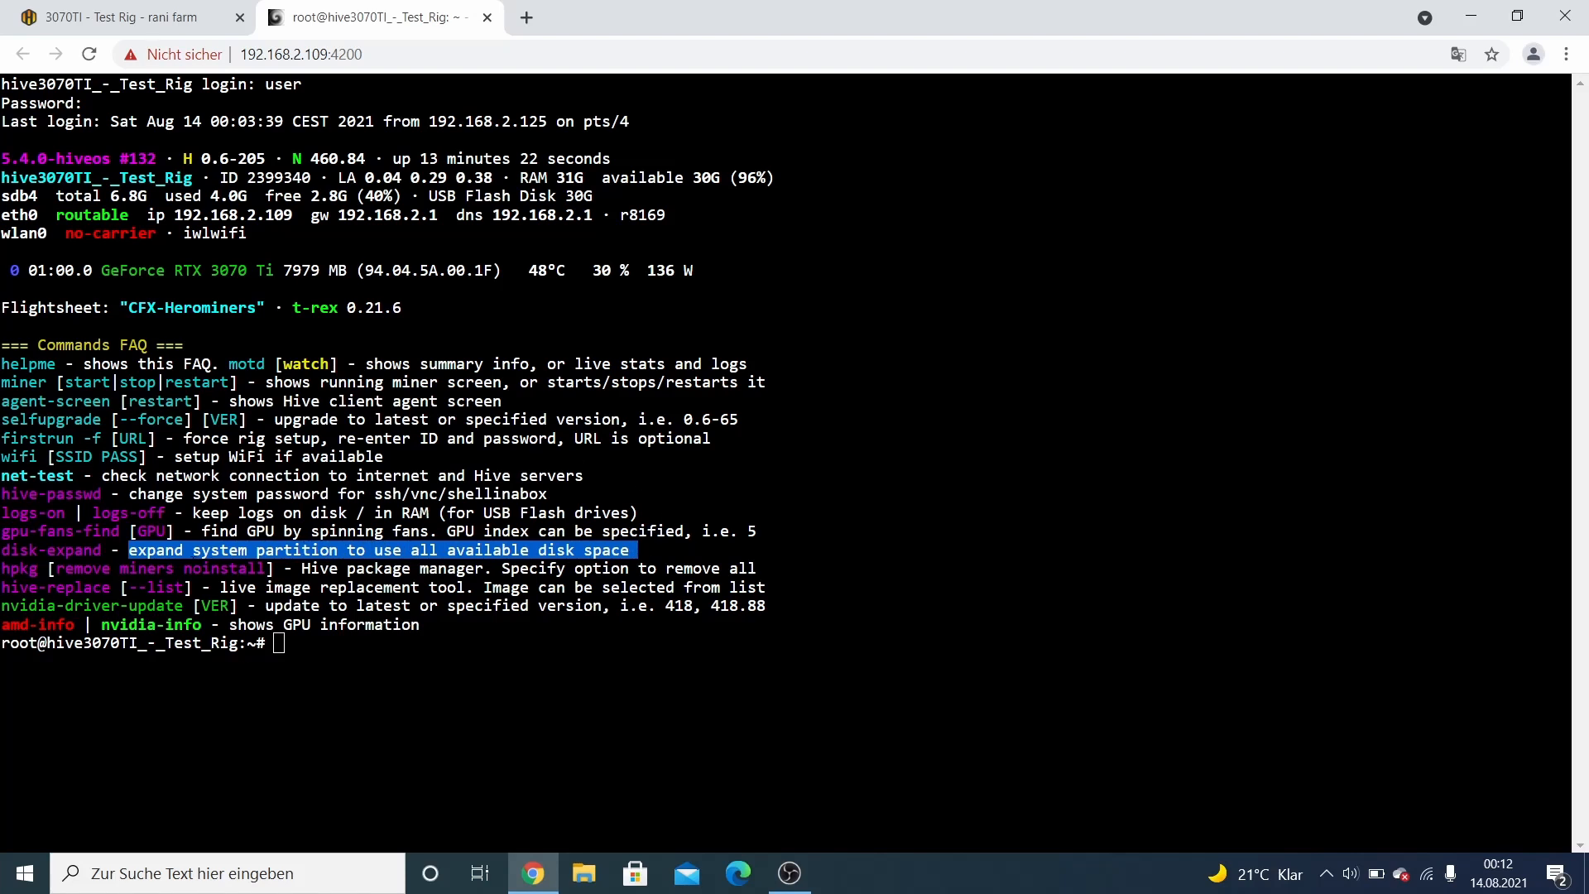
pyautogui.click(196, 555)
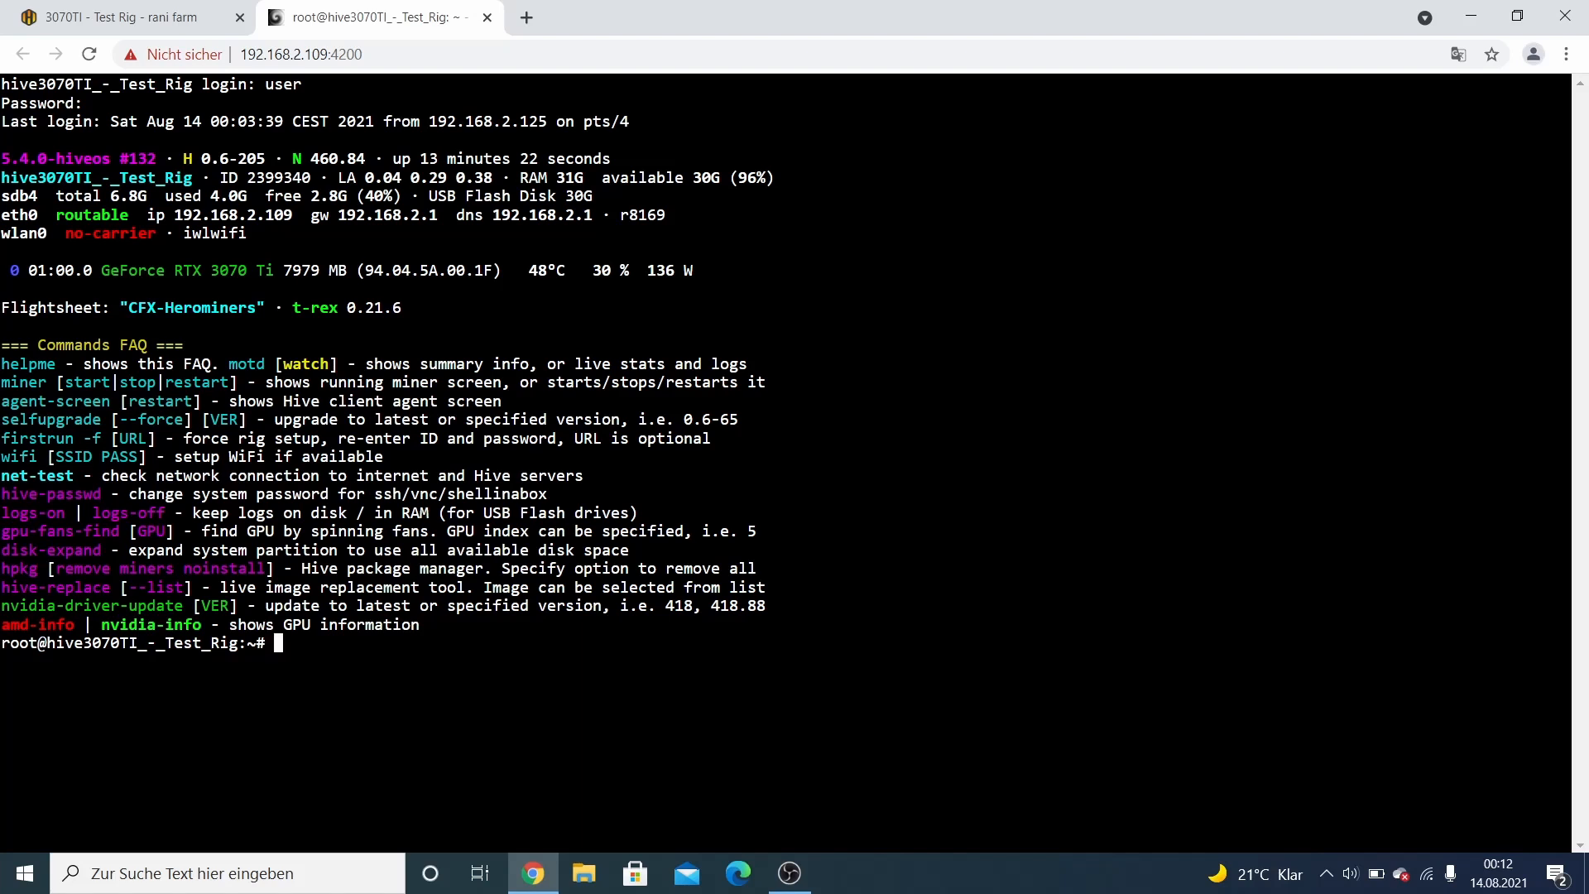
pyautogui.moveTo(84, 550)
pyautogui.mouseDown()
pyautogui.moveTo(10, 549)
pyautogui.moveTo(110, 550)
pyautogui.mouseUp()
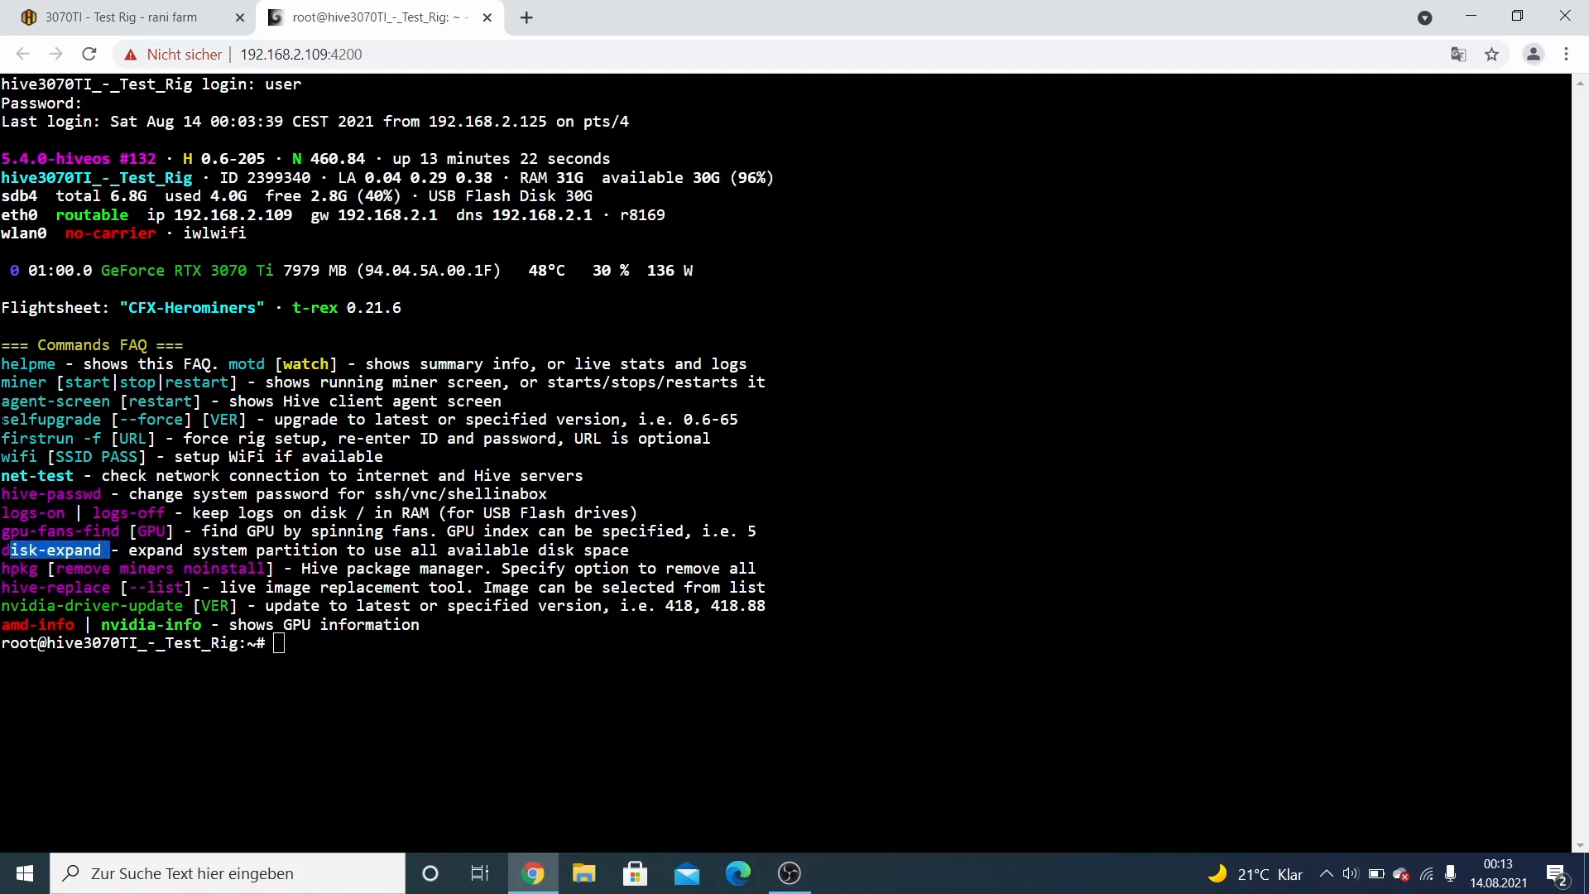
pyautogui.moveTo(2, 419); pyautogui.dragTo(101, 419)
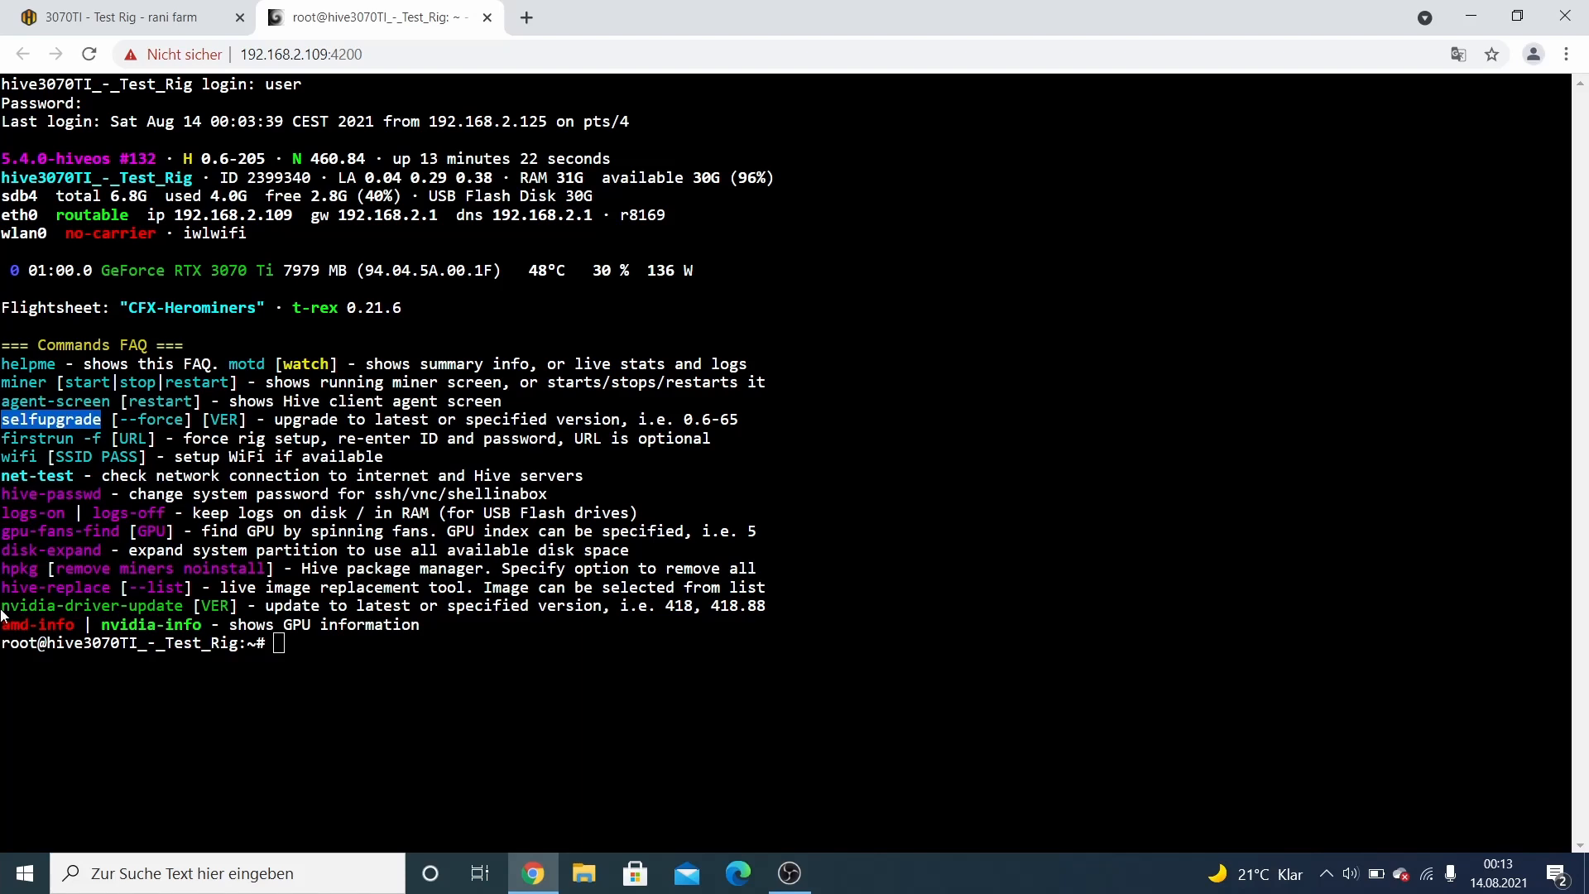
pyautogui.moveTo(2, 605); pyautogui.dragTo(183, 606)
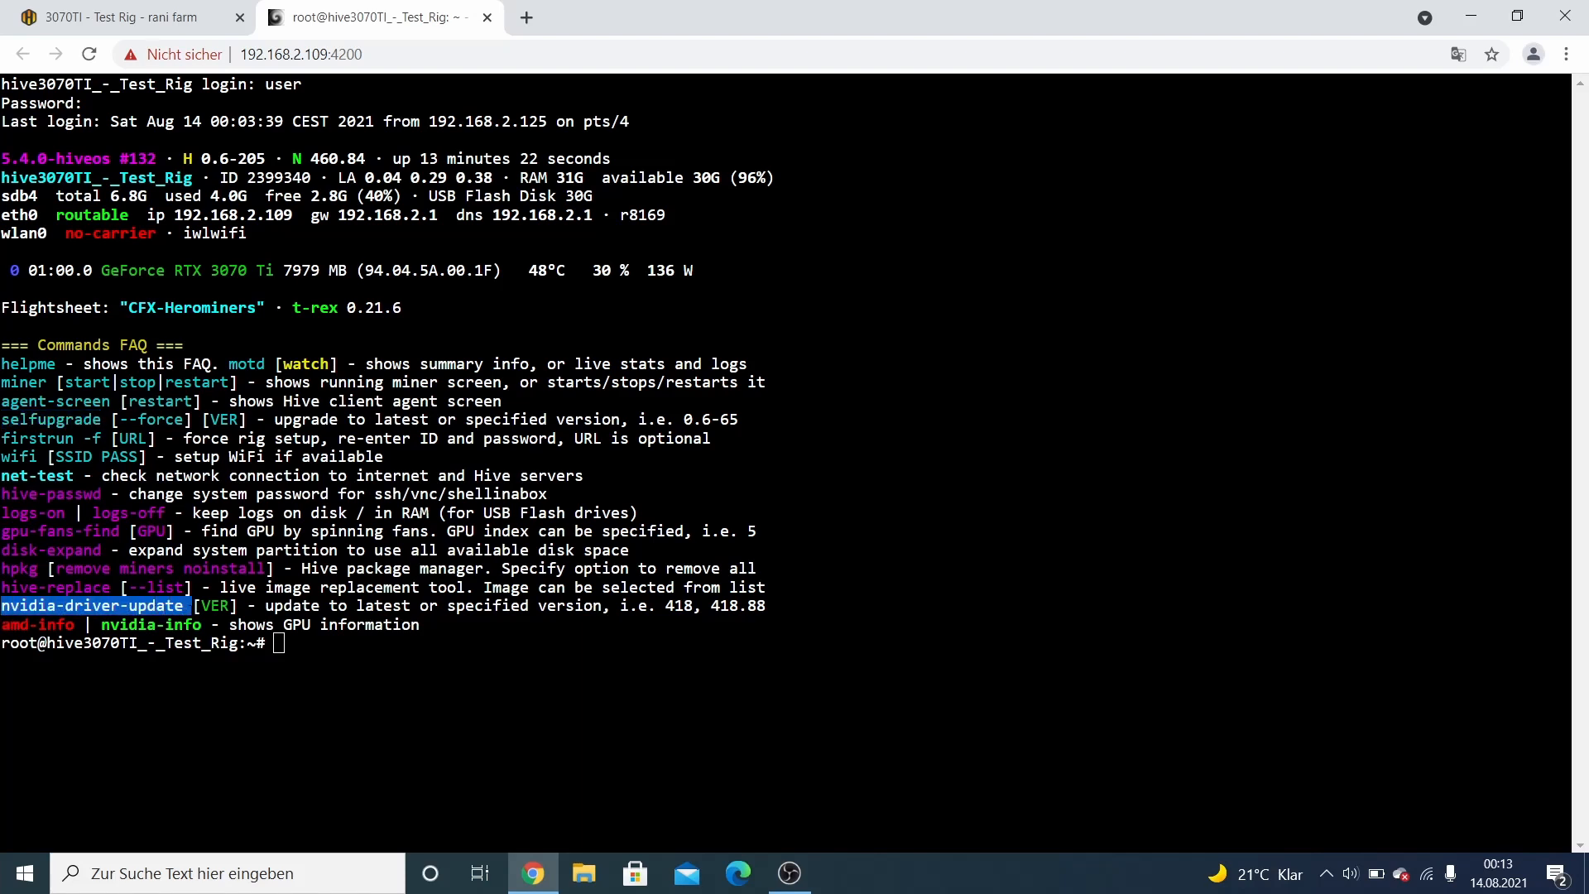
pyautogui.click(409, 665)
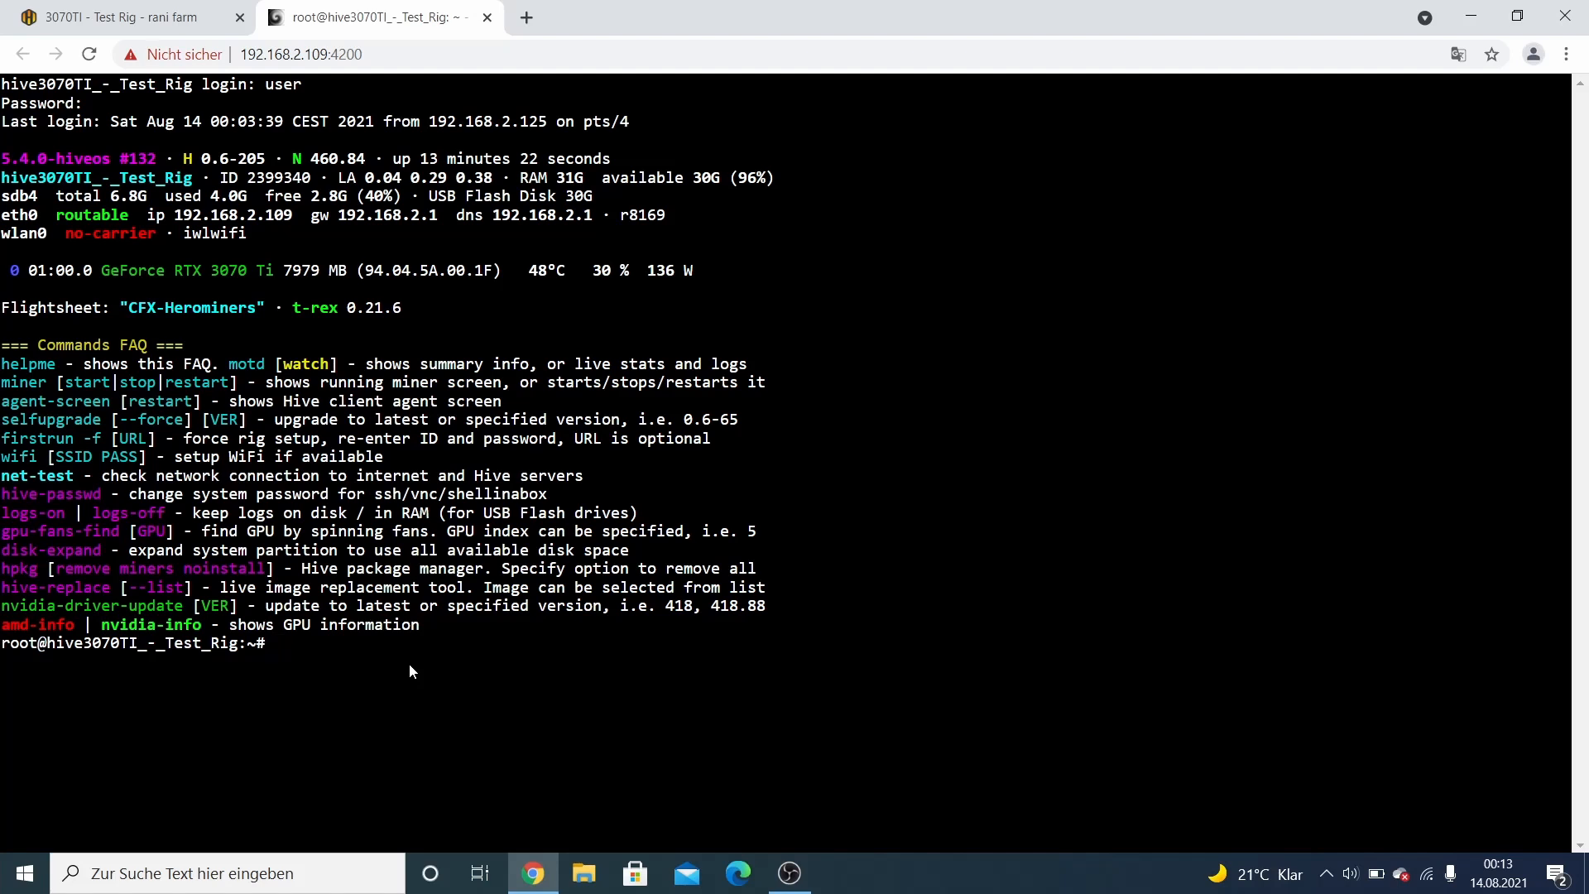
pyautogui.write('nvidia-driv')
pyautogui.press('BackSpace')
pyautogui.press('BackSpace')
pyautogui.press('BackSpace')
pyautogui.press('BackSpace')
pyautogui.press('BackSpace')
pyautogui.press('BackSpace')
pyautogui.press('BackSpace')
pyautogui.press('BackSpace')
pyautogui.press('BackSpace')
pyautogui.press('BackSpace')
pyautogui.press('BackSpace')
pyautogui.press('BackSpace')
pyautogui.press('BackSpace')
pyautogui.press('BackSpace')
pyautogui.press('BackSpace')
pyautogui.press('BackSpace')
pyautogui.press('BackSpace')
pyautogui.press('BackSpace')
pyautogui.press('BackSpace')
# - Show the running miner with the "miner" command and examine the GPU's hash rate, power draw and efficiency
pyautogui.write('miner')
pyautogui.press('Return')
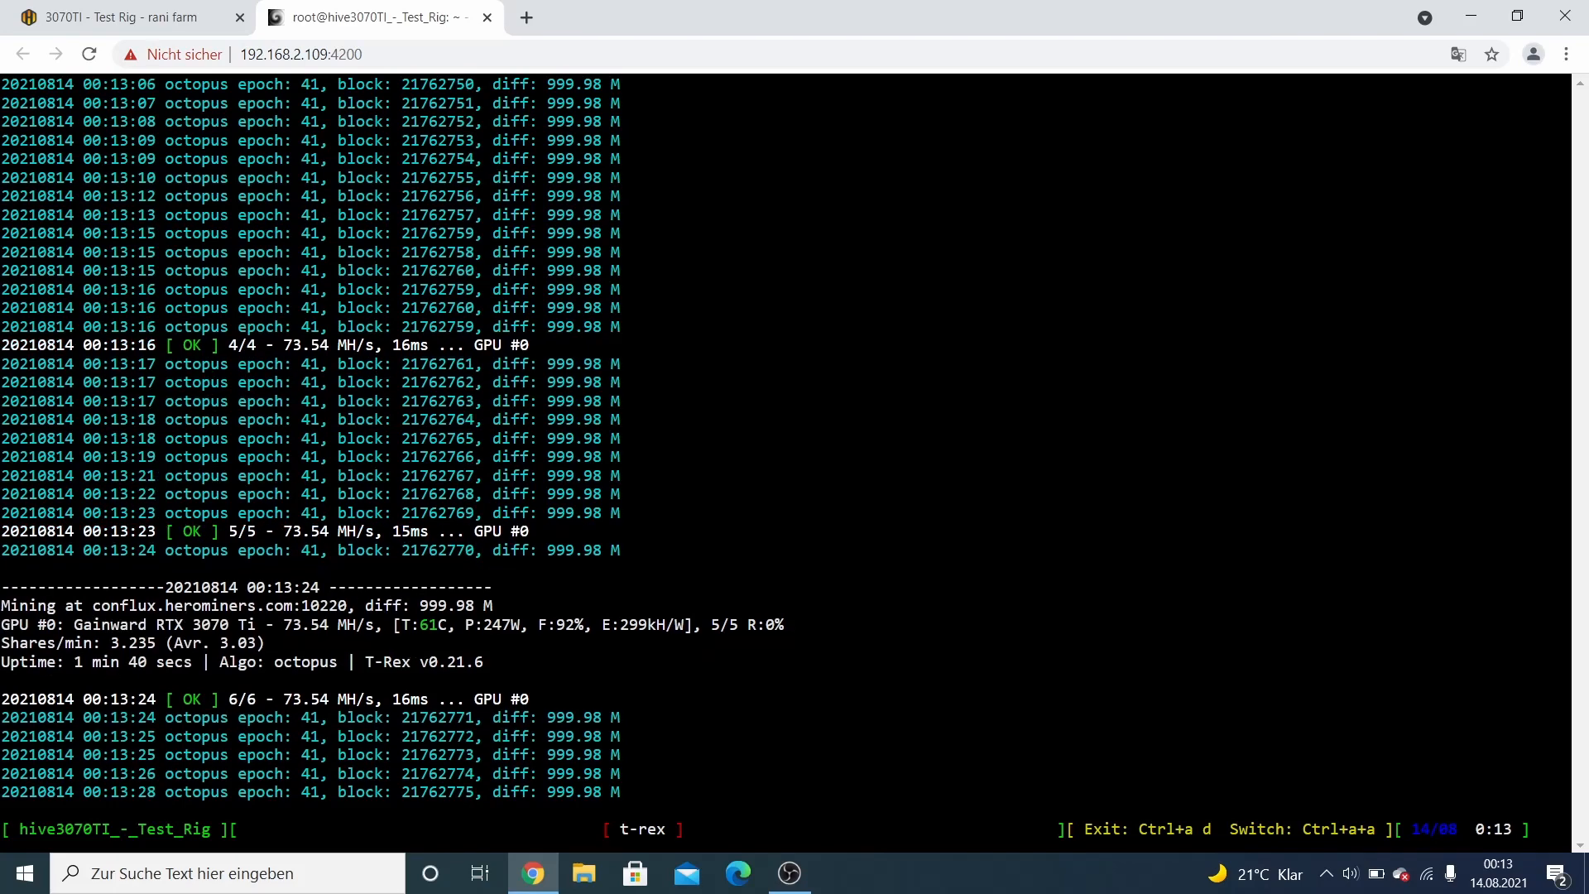
pyautogui.moveTo(475, 607); pyautogui.dragTo(513, 607)
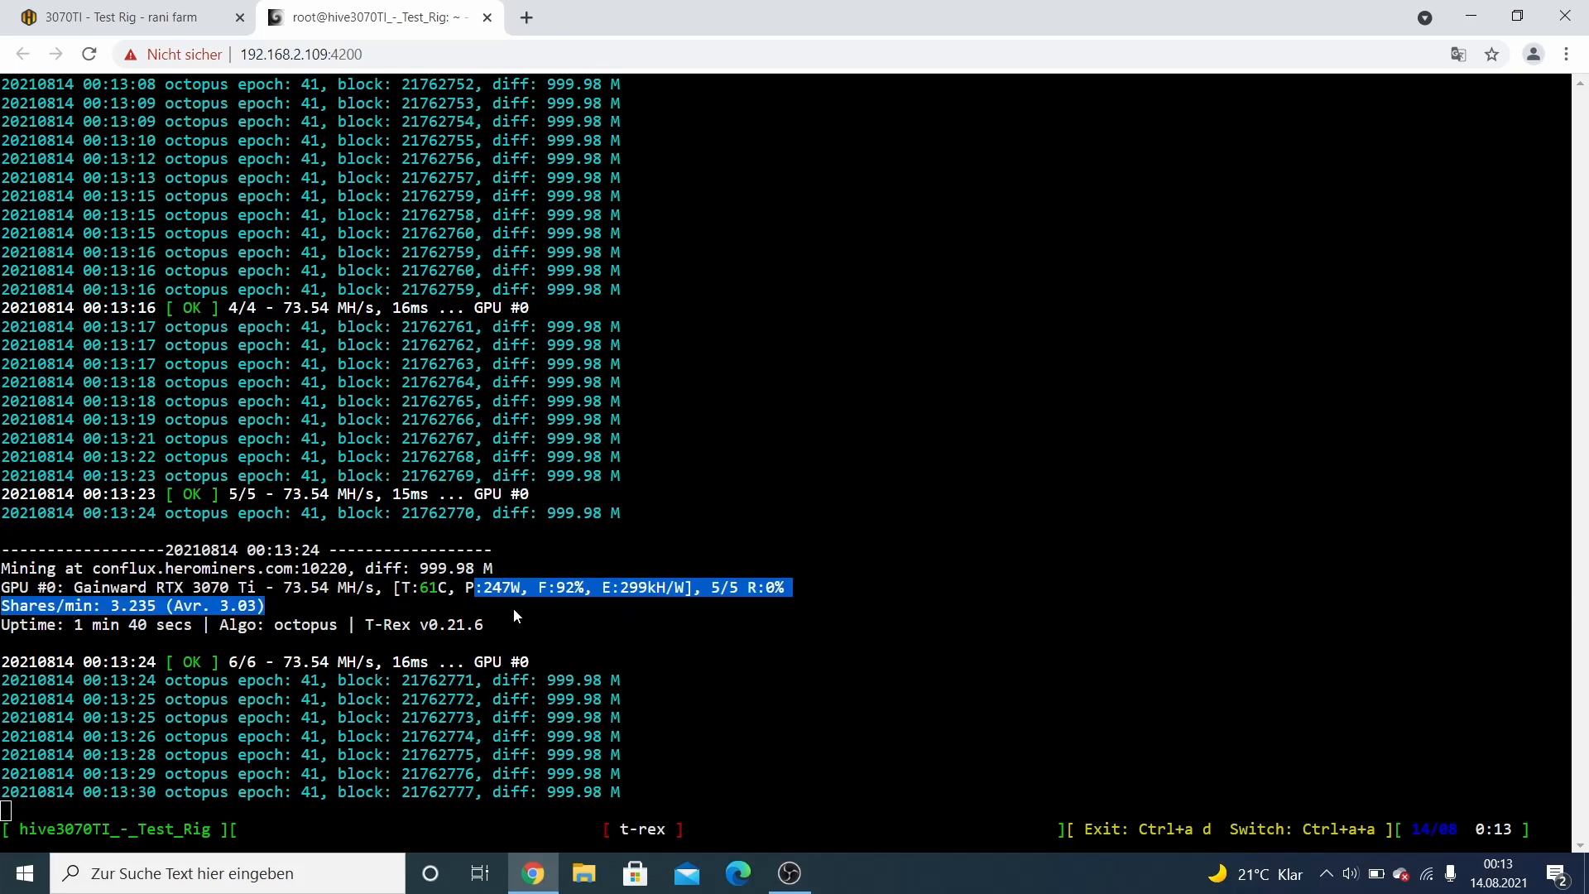
pyautogui.moveTo(283, 550); pyautogui.dragTo(348, 551)
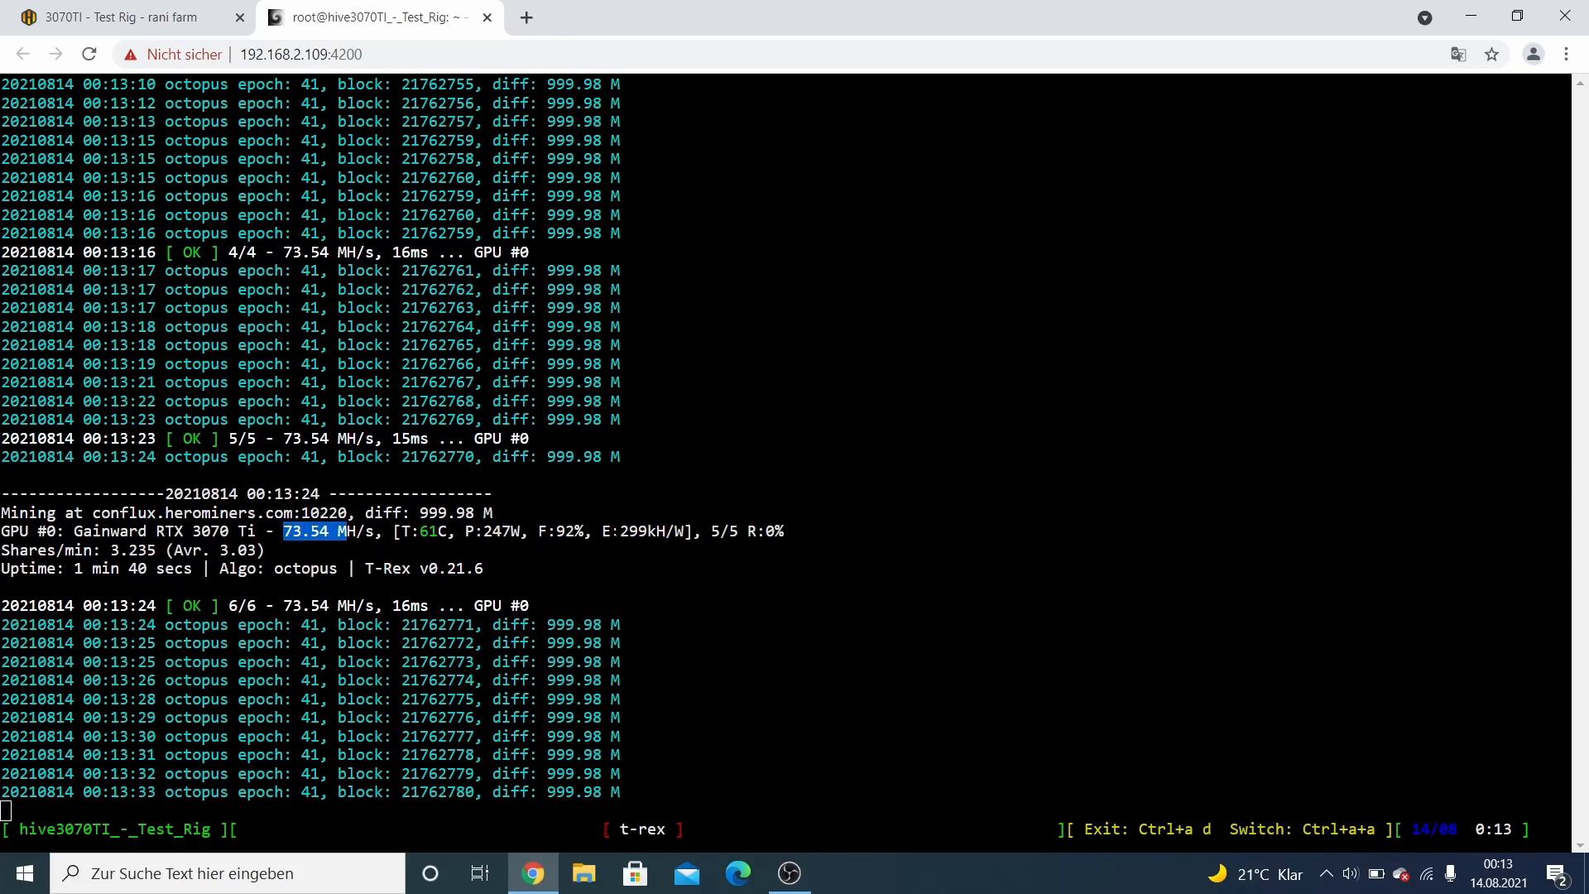
pyautogui.moveTo(621, 511); pyautogui.dragTo(663, 500)
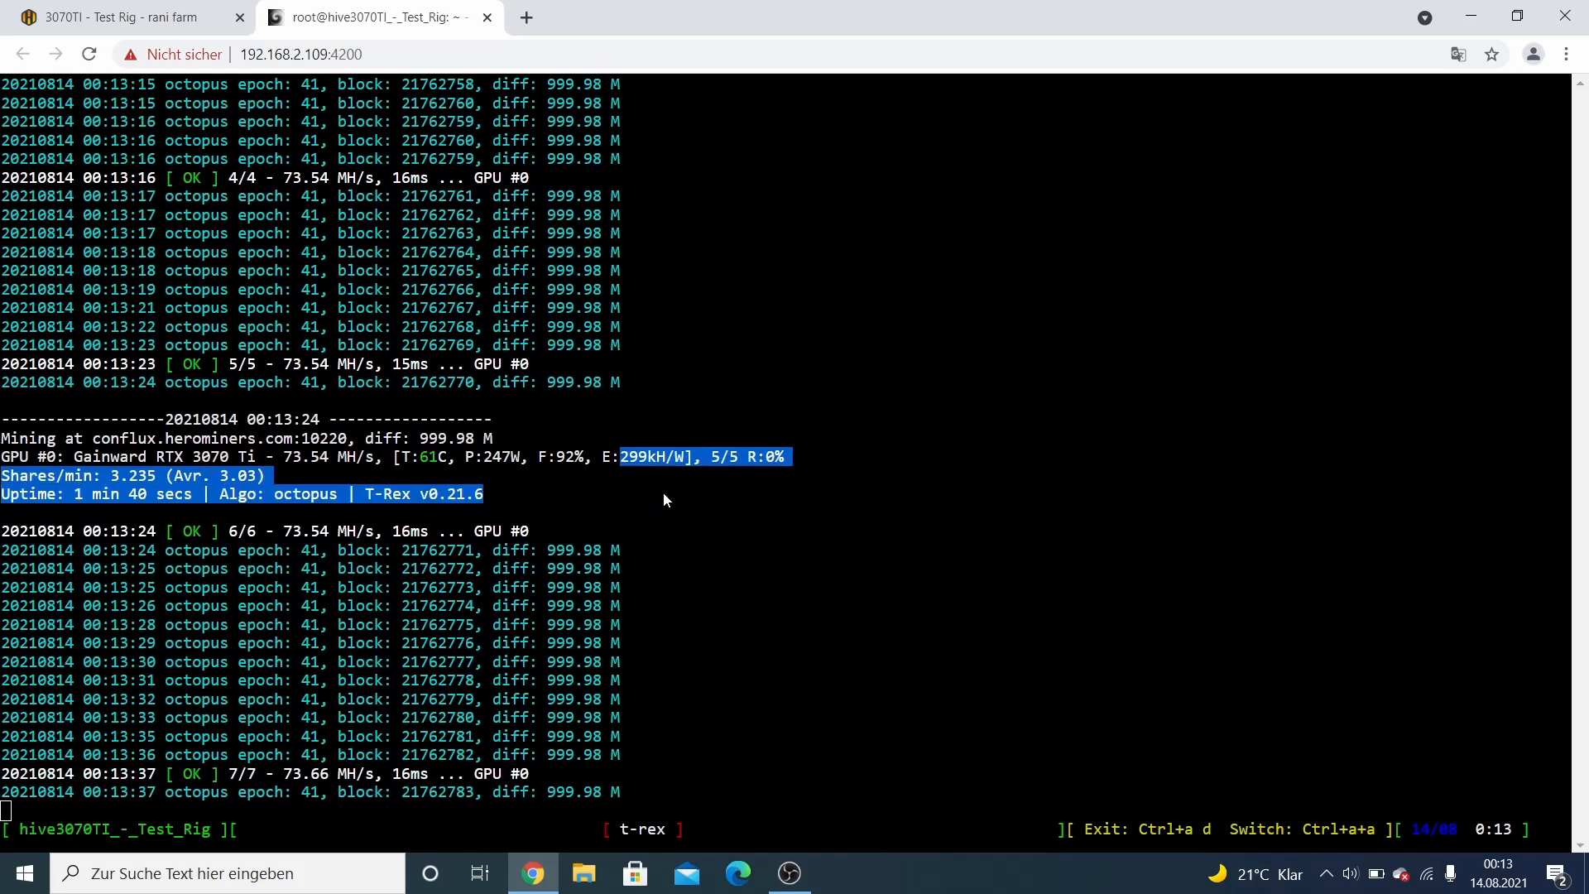
pyautogui.click(655, 450)
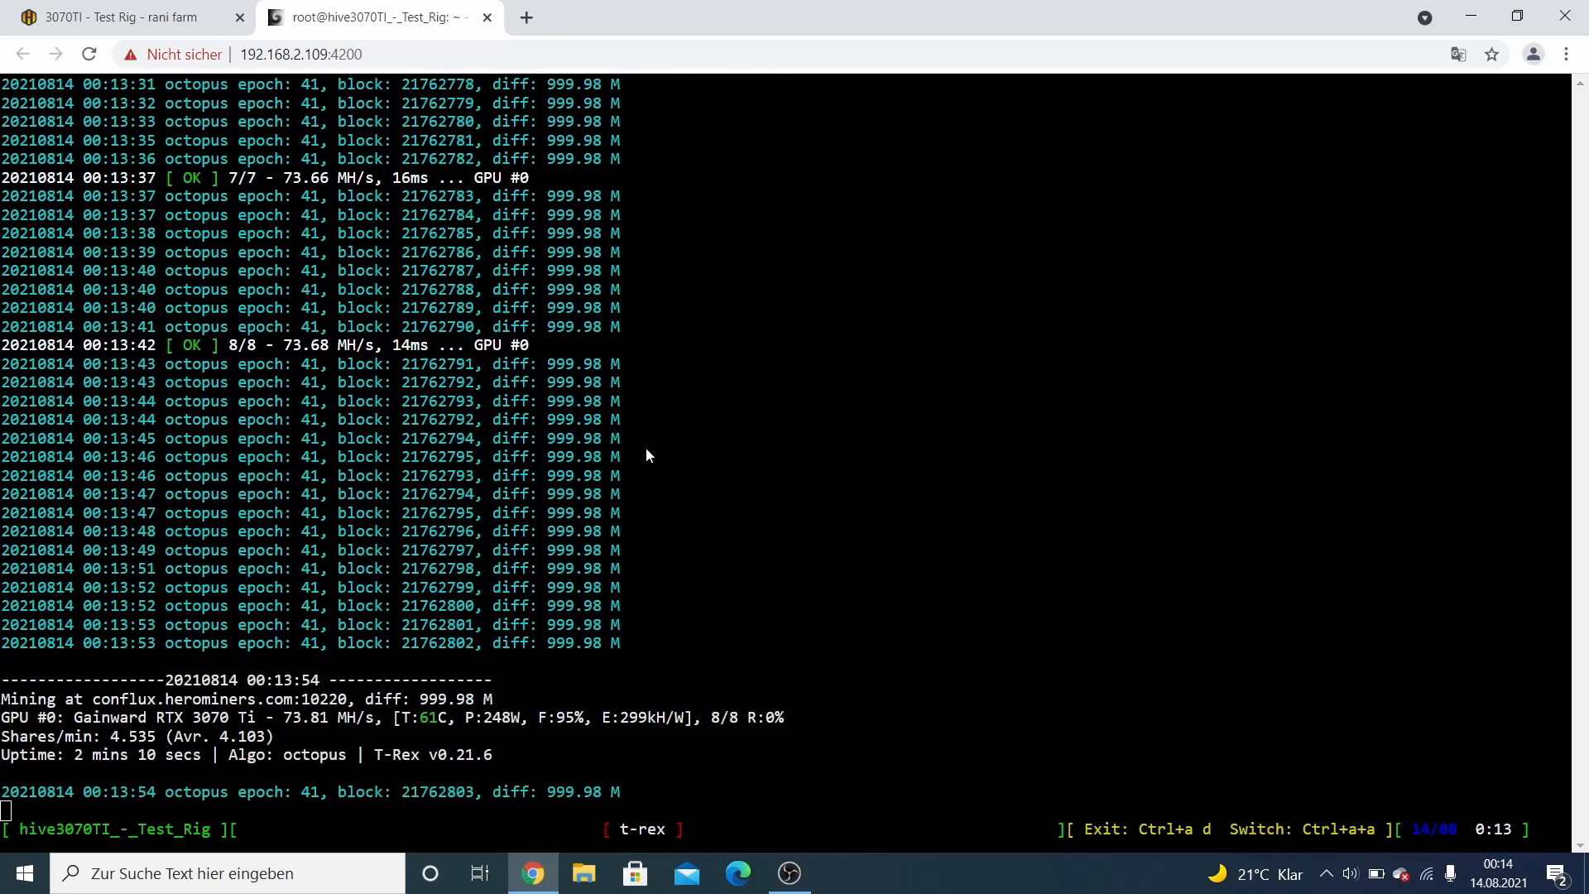
# - List the windows of the miner's screen session and examine the GPU's latest hash rate and temperature report
pyautogui.hotkey('ctrl', 'a')
pyautogui.press('w')
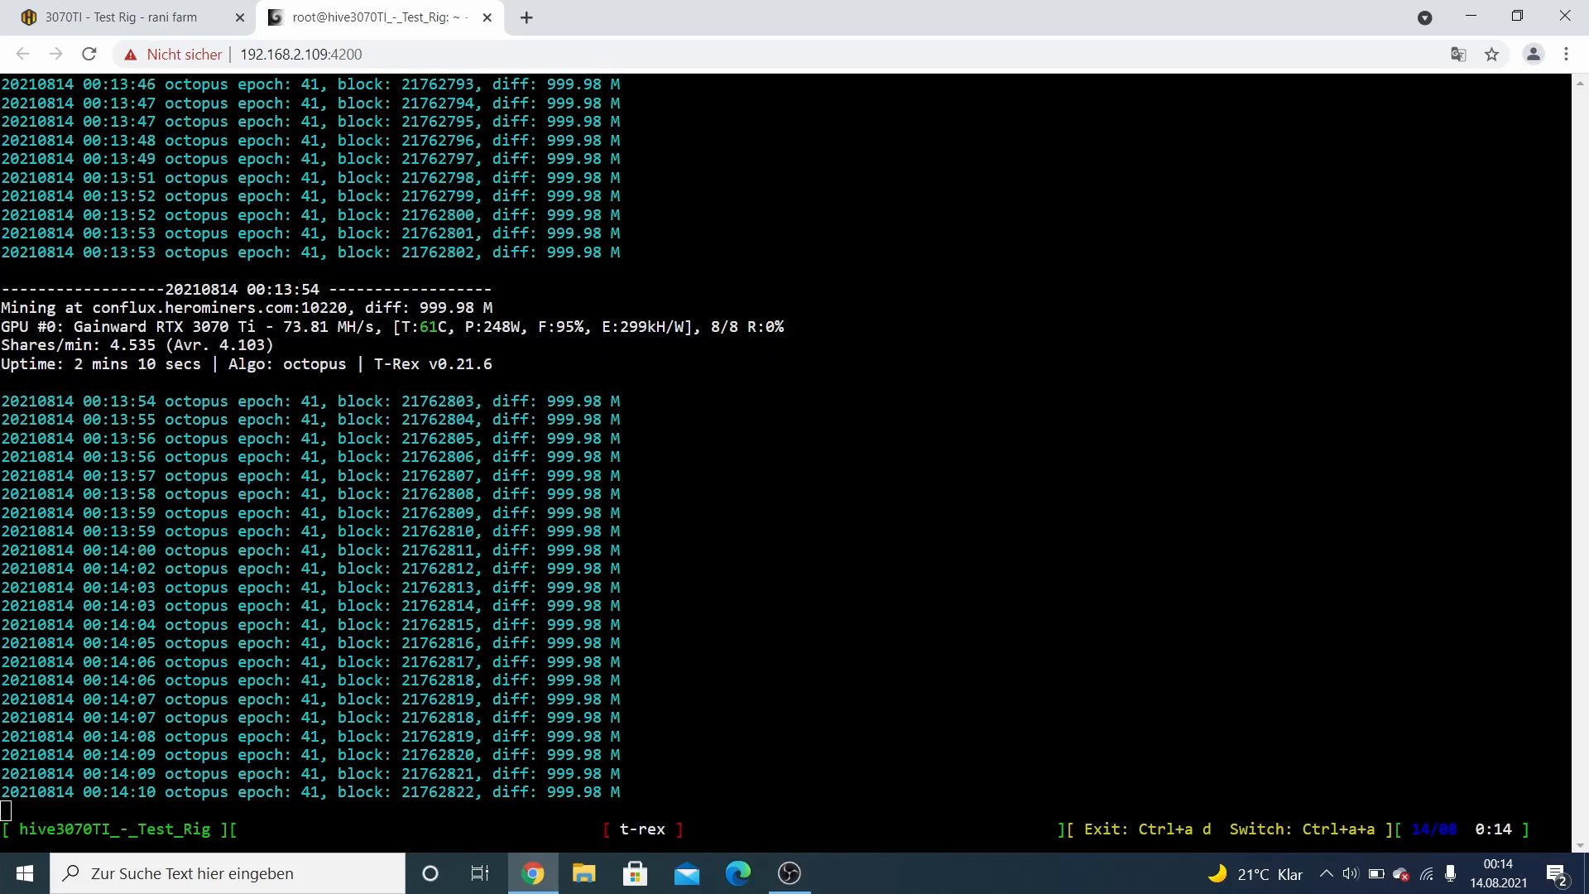
pyautogui.moveTo(286, 323); pyautogui.dragTo(337, 288)
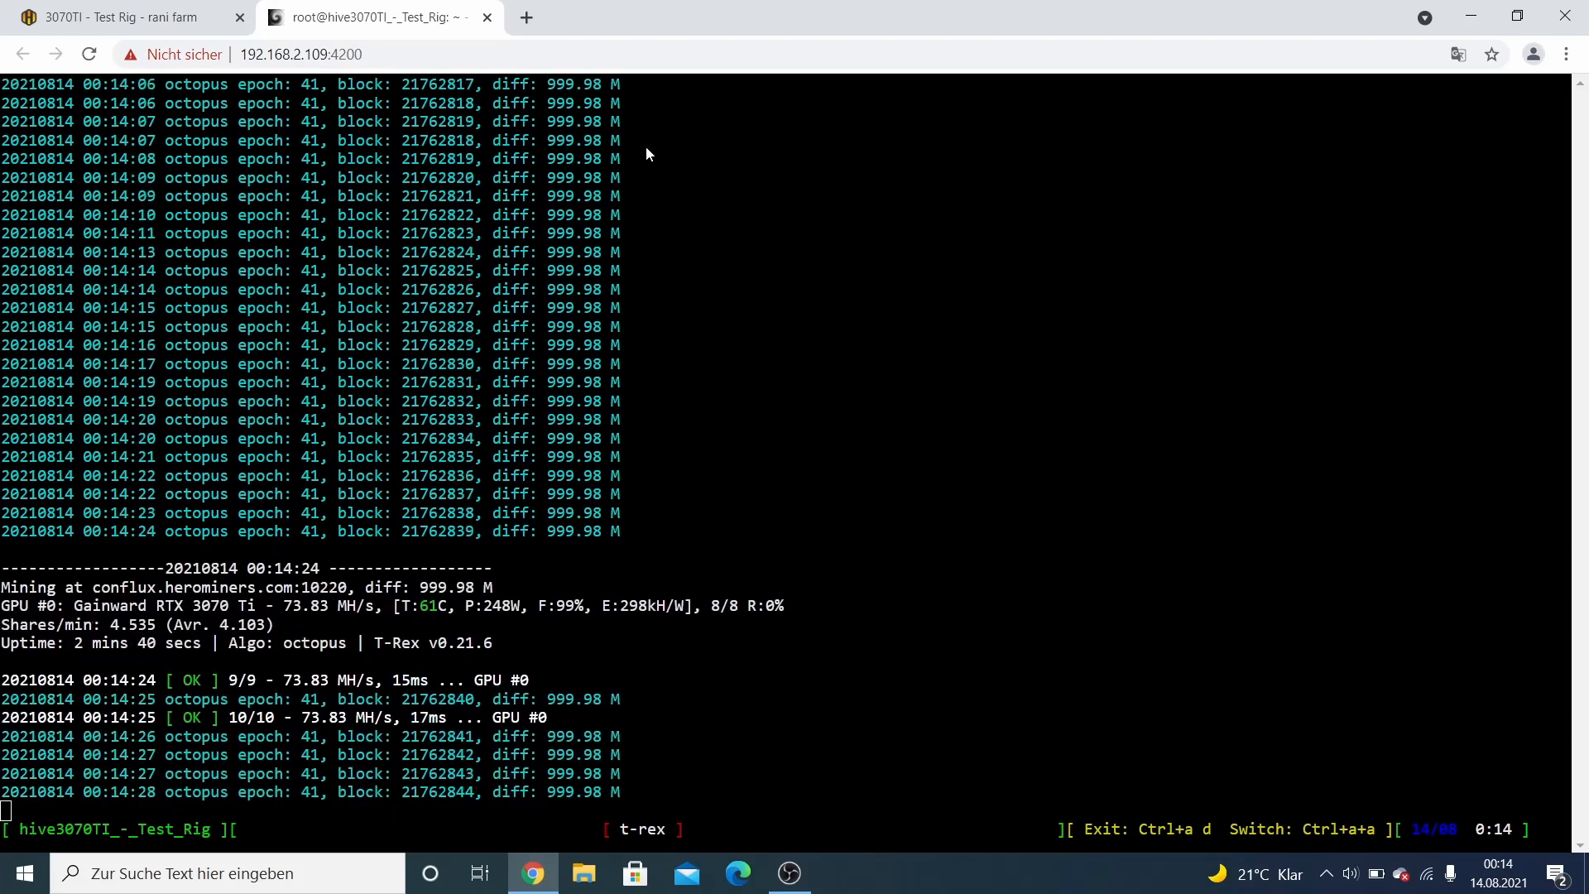
pyautogui.hotkey('ctrl', 'a')
pyautogui.press('w')
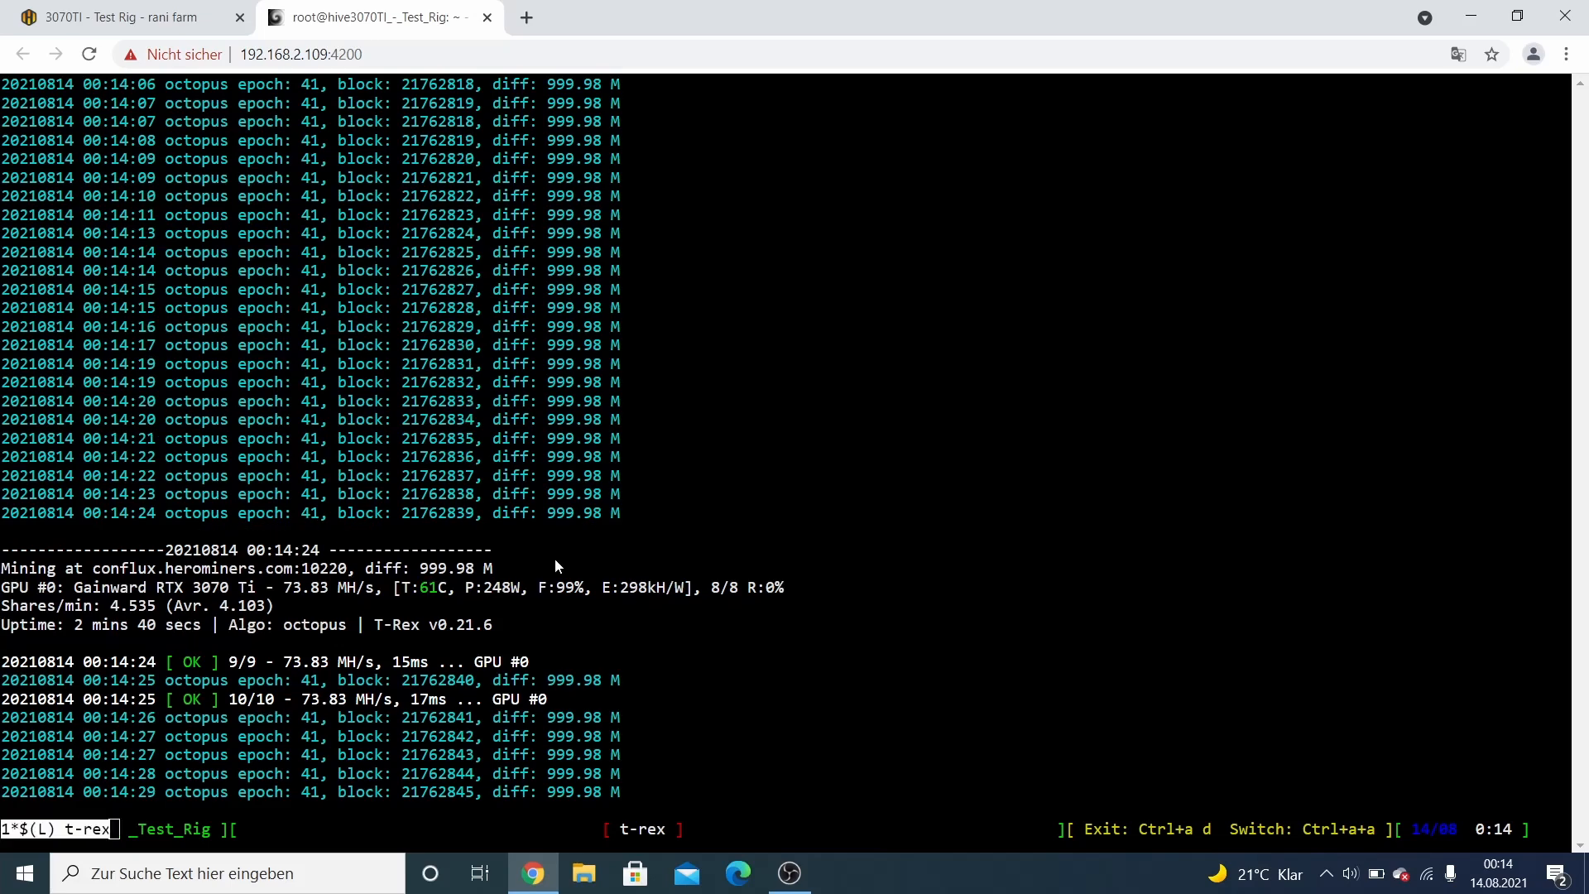
pyautogui.moveTo(538, 550); pyautogui.dragTo(606, 568)
pyautogui.click(540, 528)
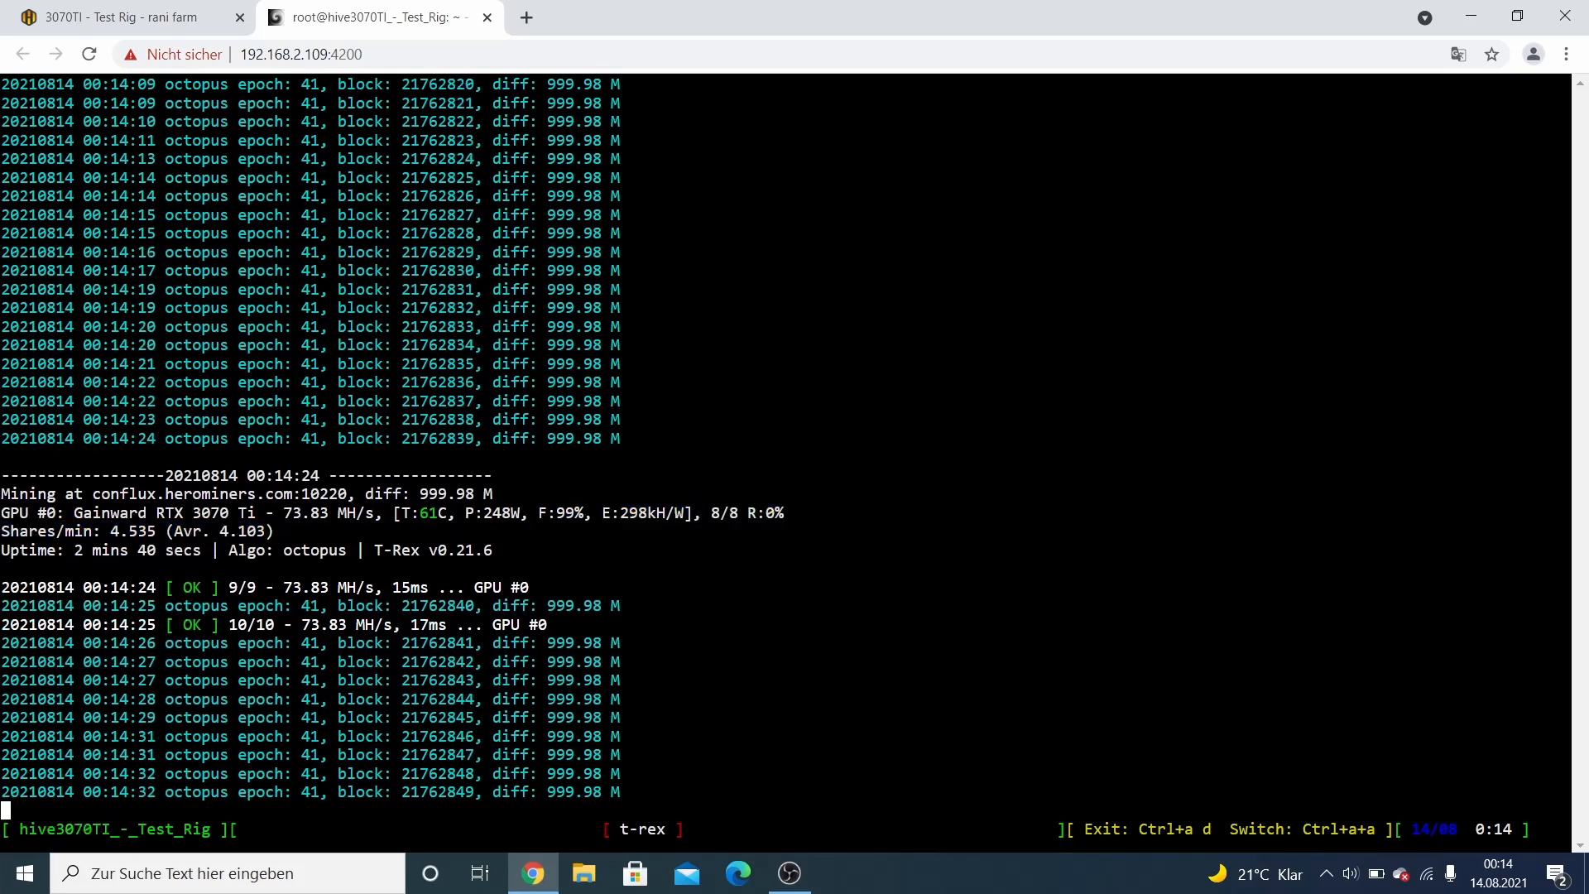
pyautogui.moveTo(454, 514); pyautogui.dragTo(359, 494)
pyautogui.click(437, 494)
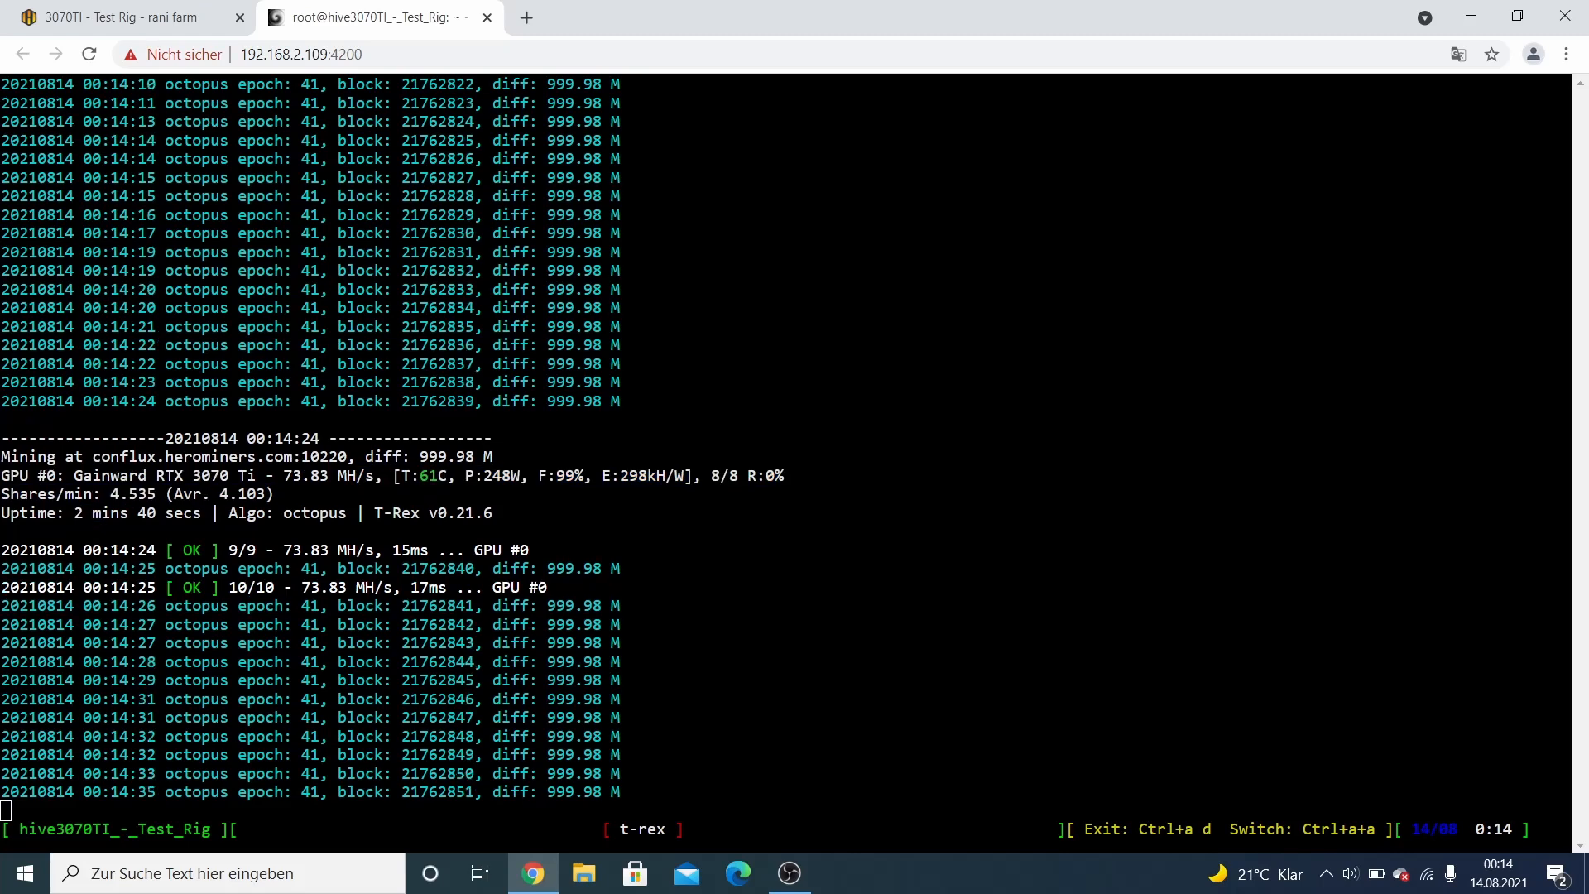